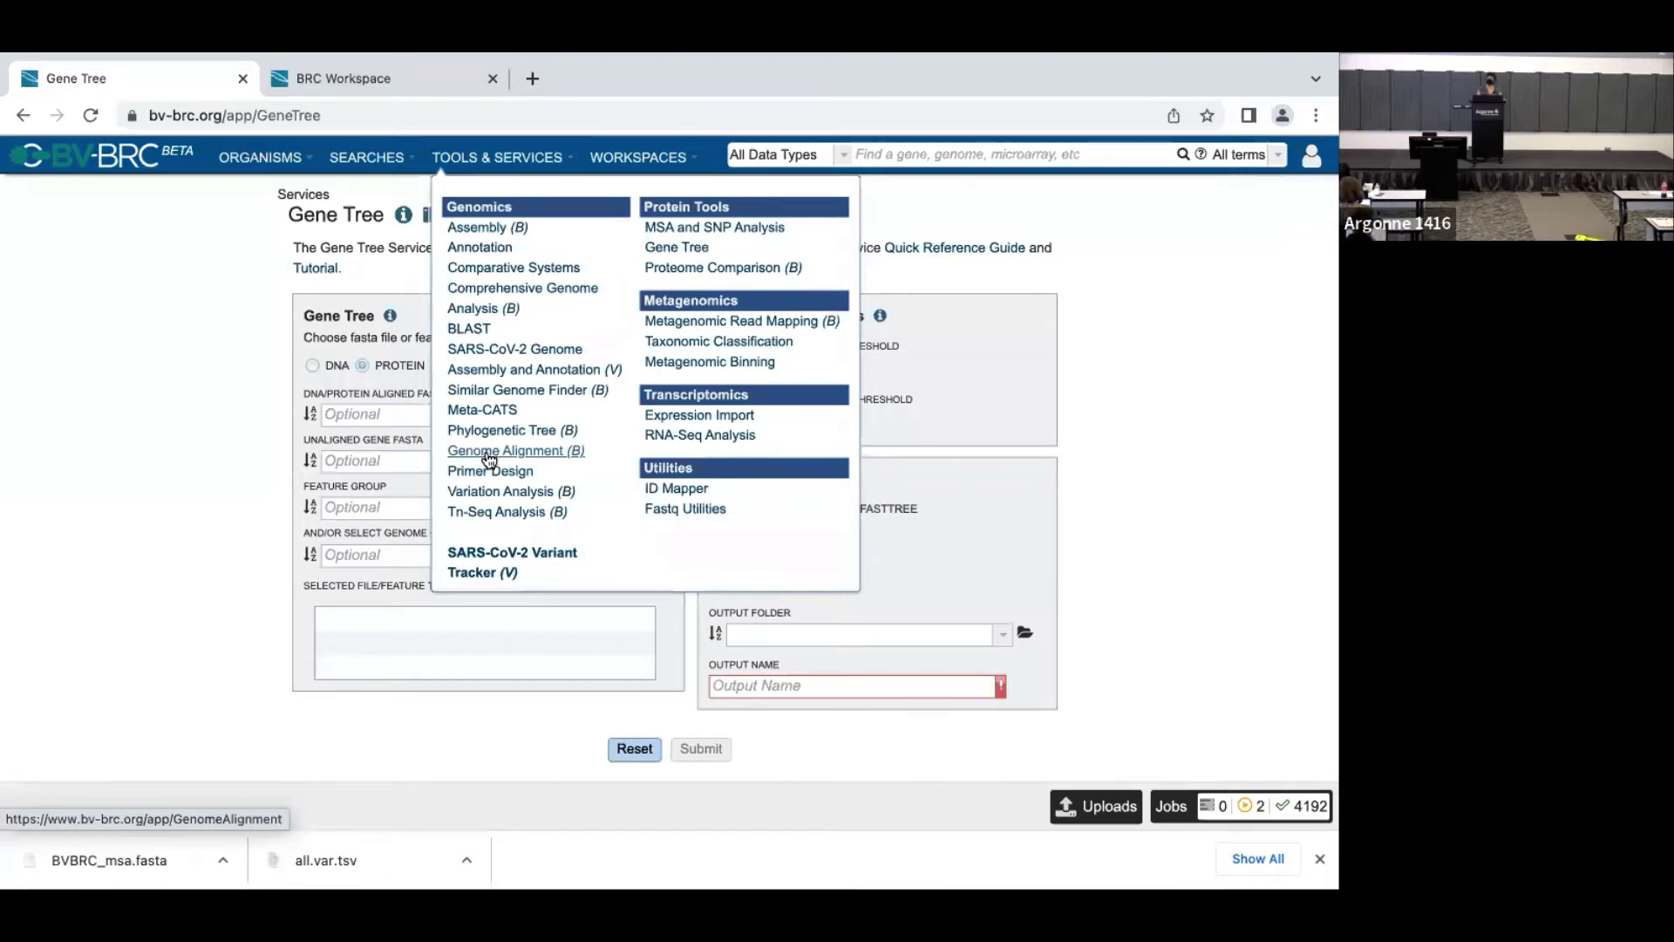
Step: Open the Genome Alignment service and add the genome group Pruned ANL to the selected genomes
{"action": "left_click", "coordinate": [489, 451]}
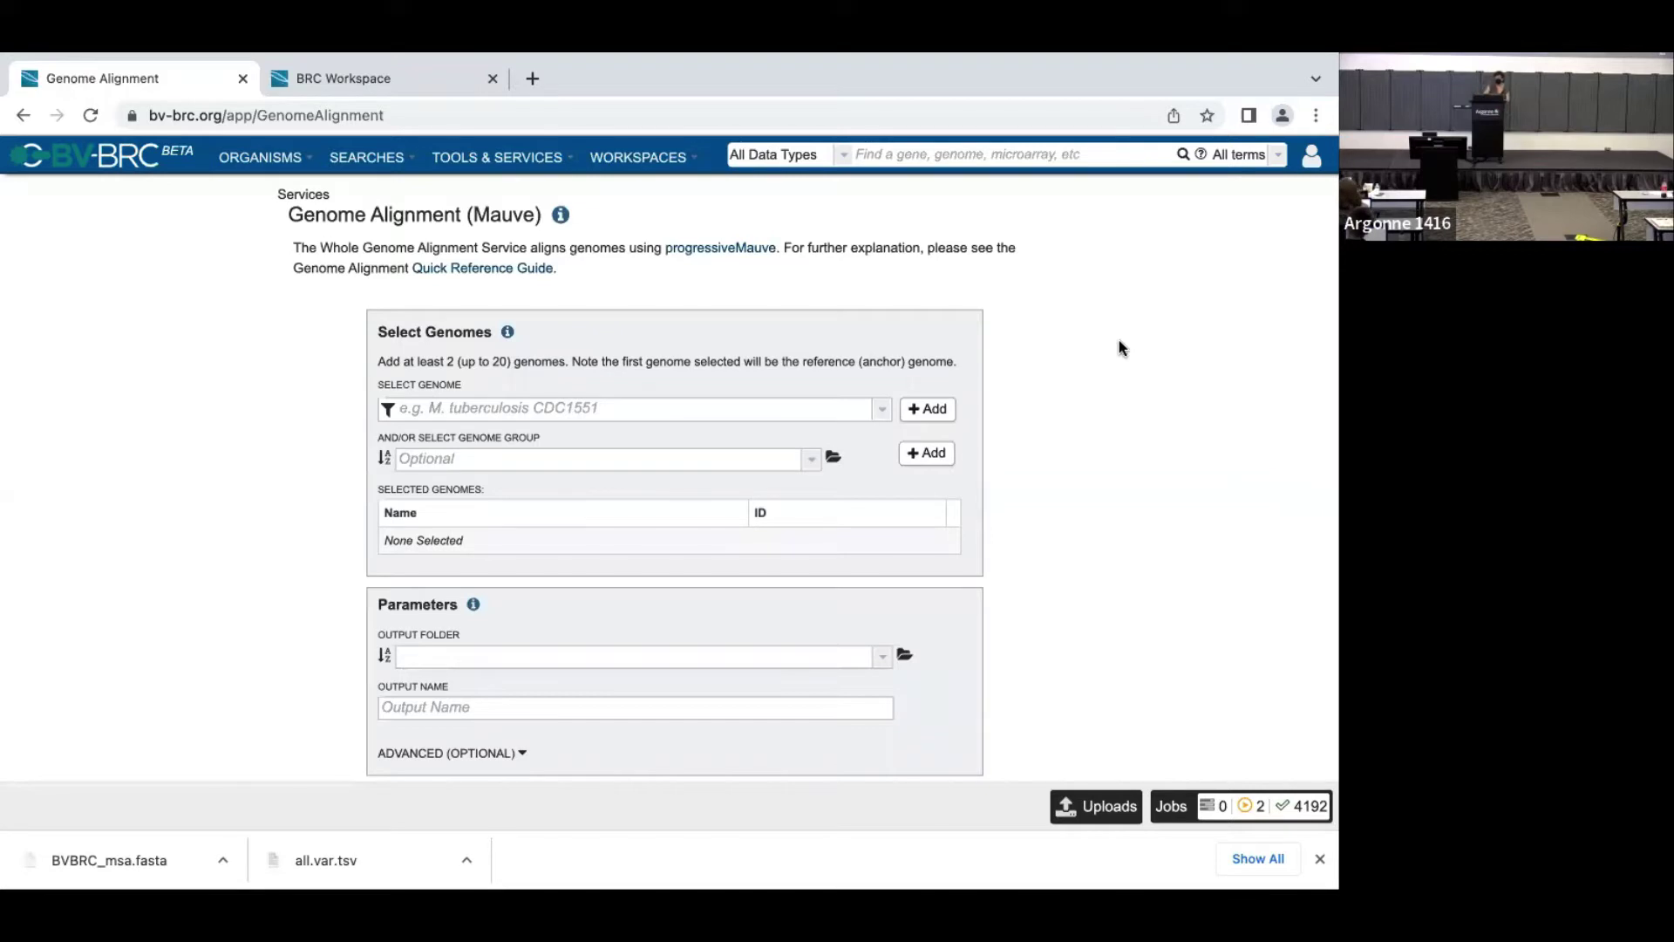
{"action": "left_click", "coordinate": [389, 410]}
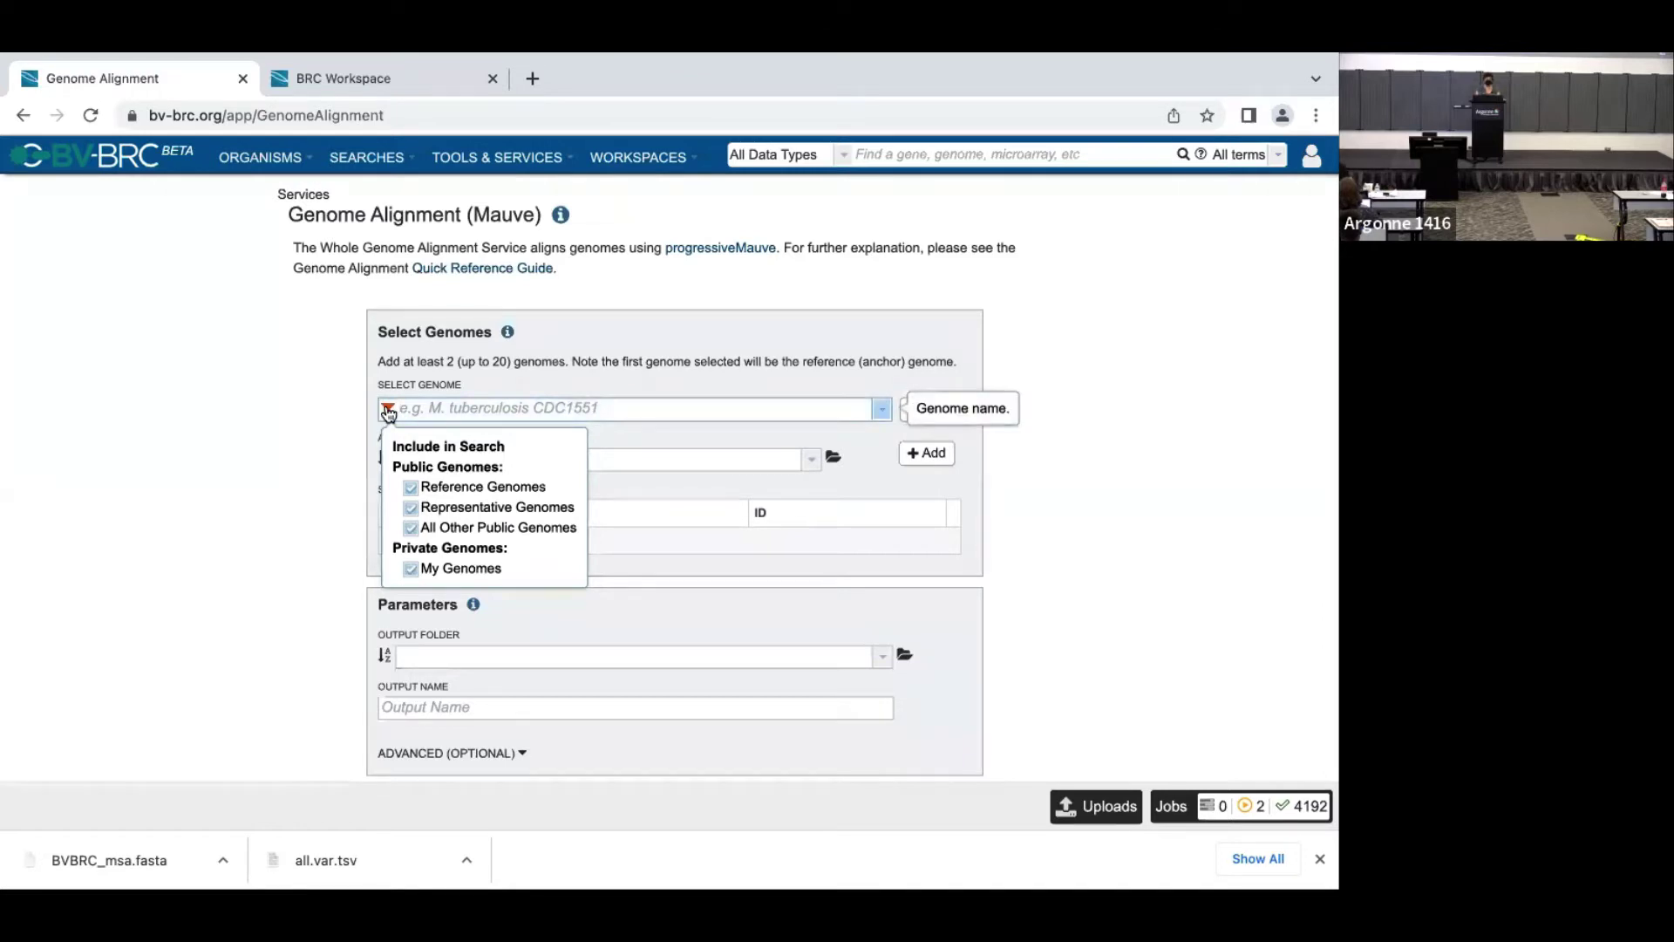
{"action": "left_click", "coordinate": [370, 514]}
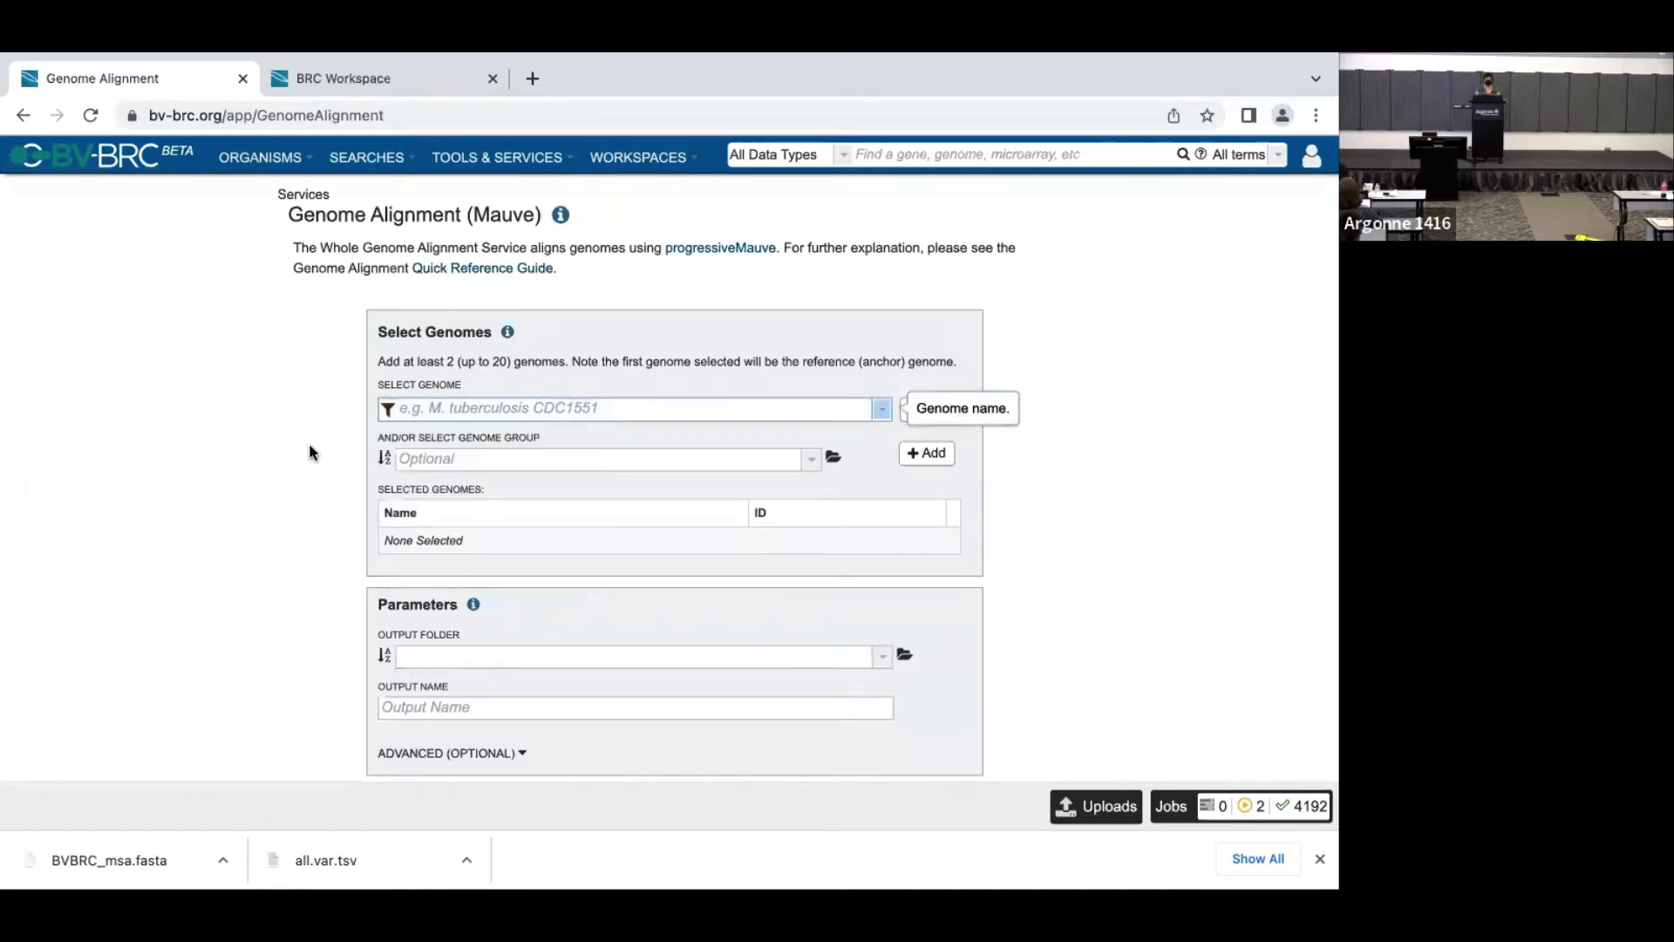
{"action": "left_click", "coordinate": [816, 463]}
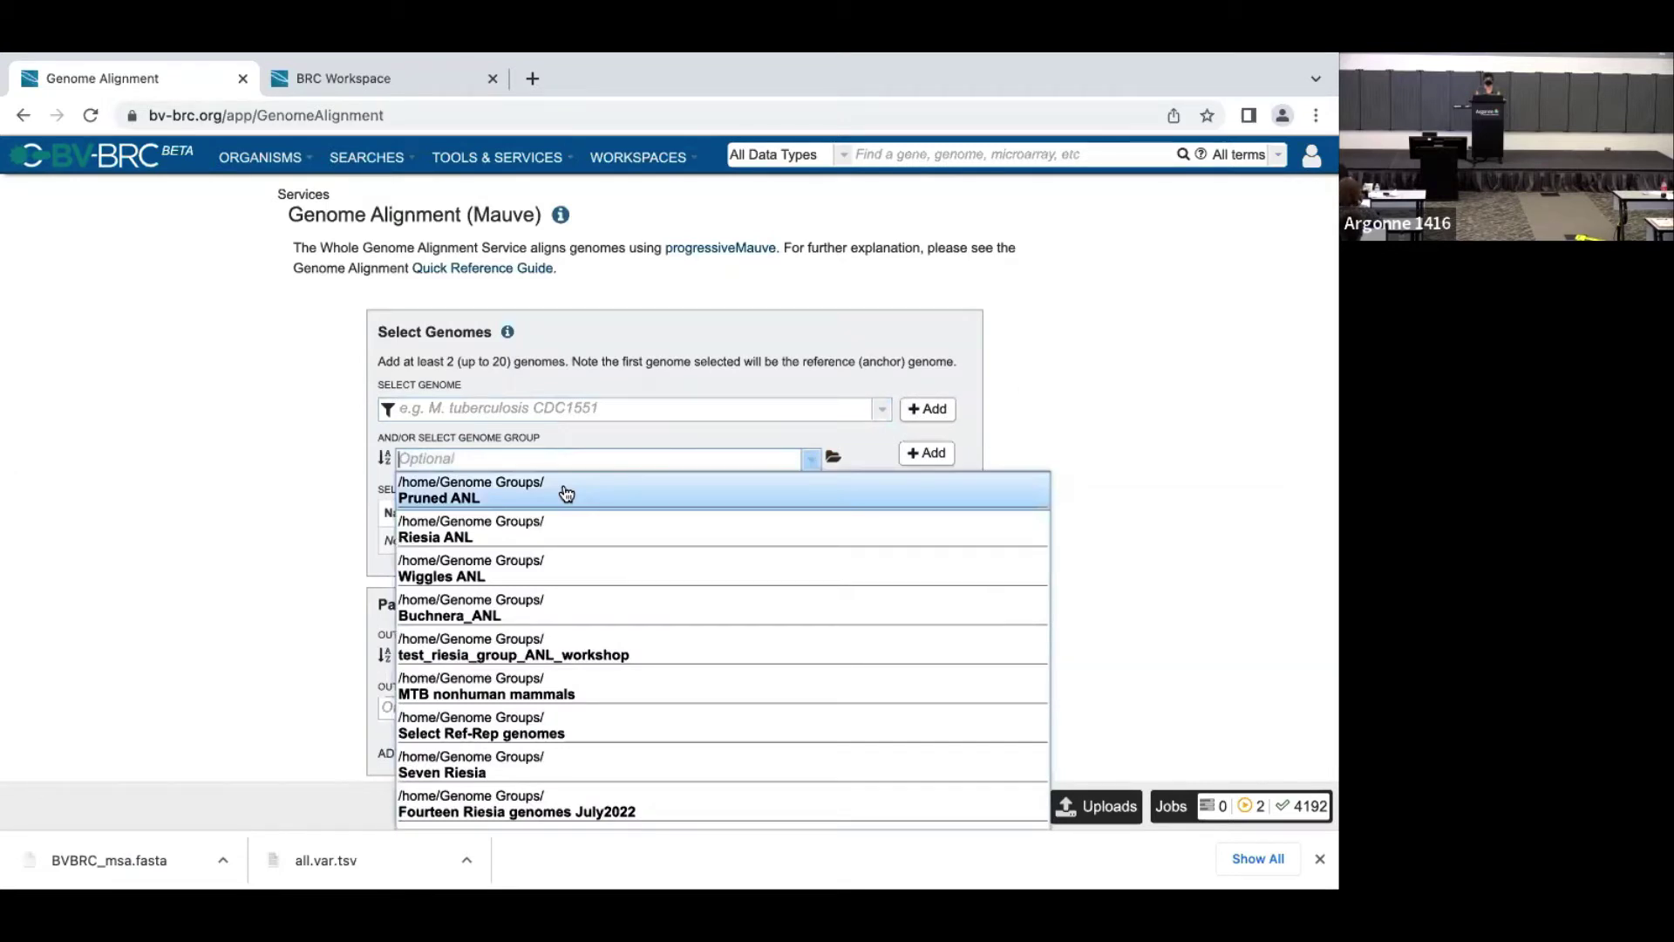
{"action": "left_click", "coordinate": [567, 494]}
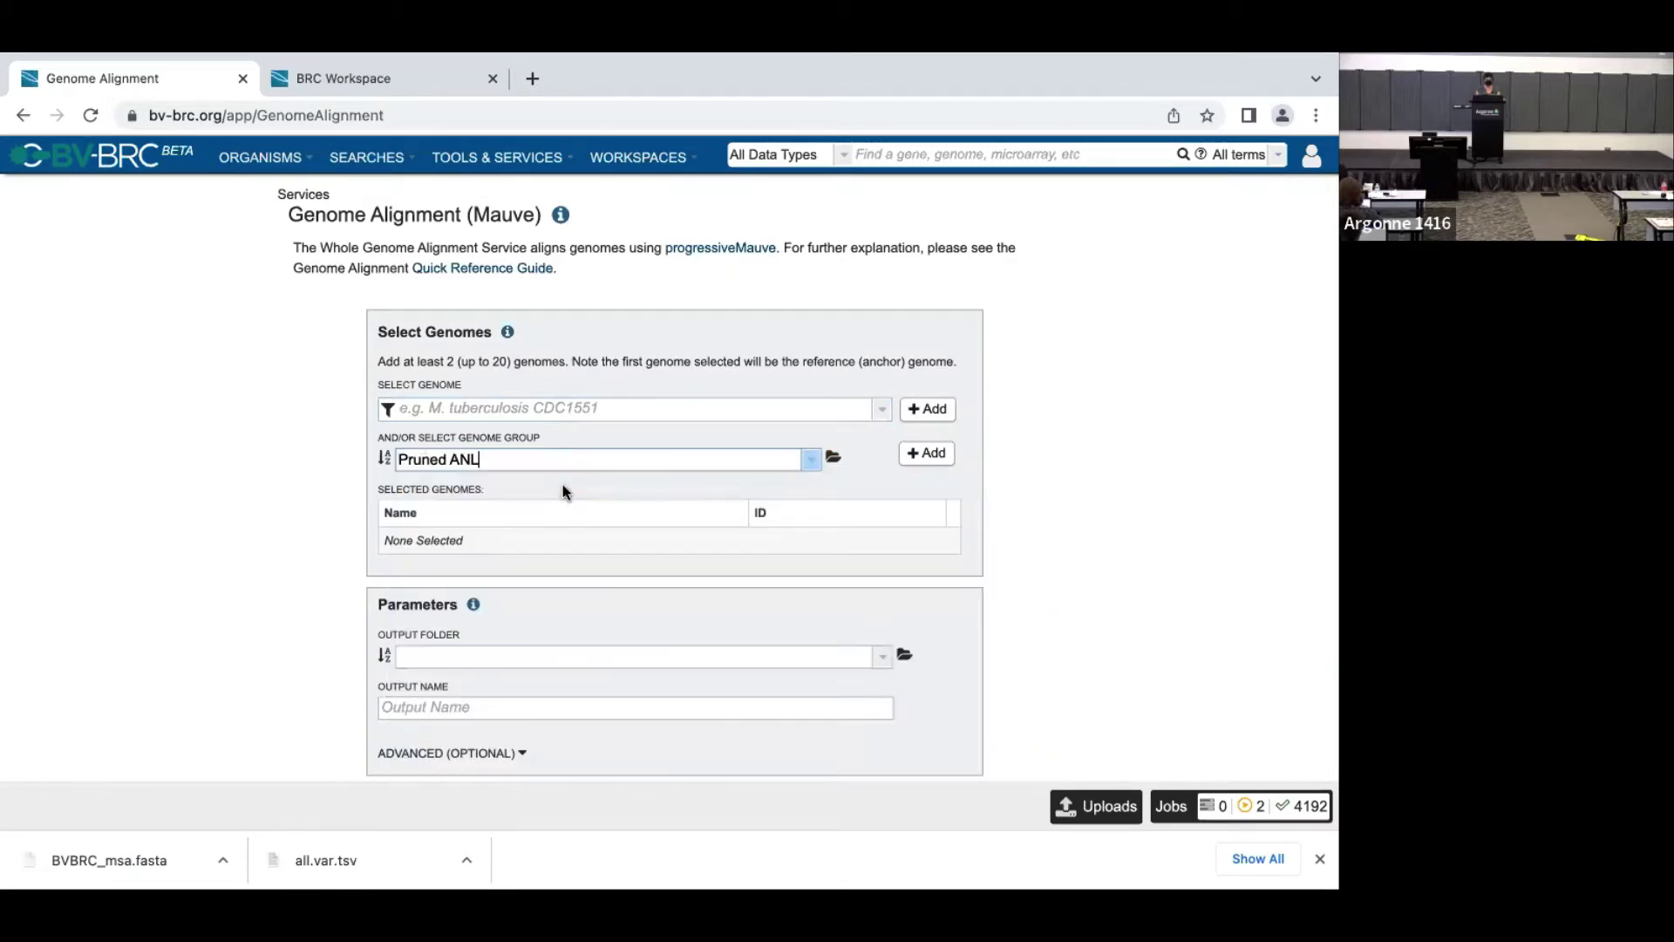
{"action": "left_click", "coordinate": [927, 457]}
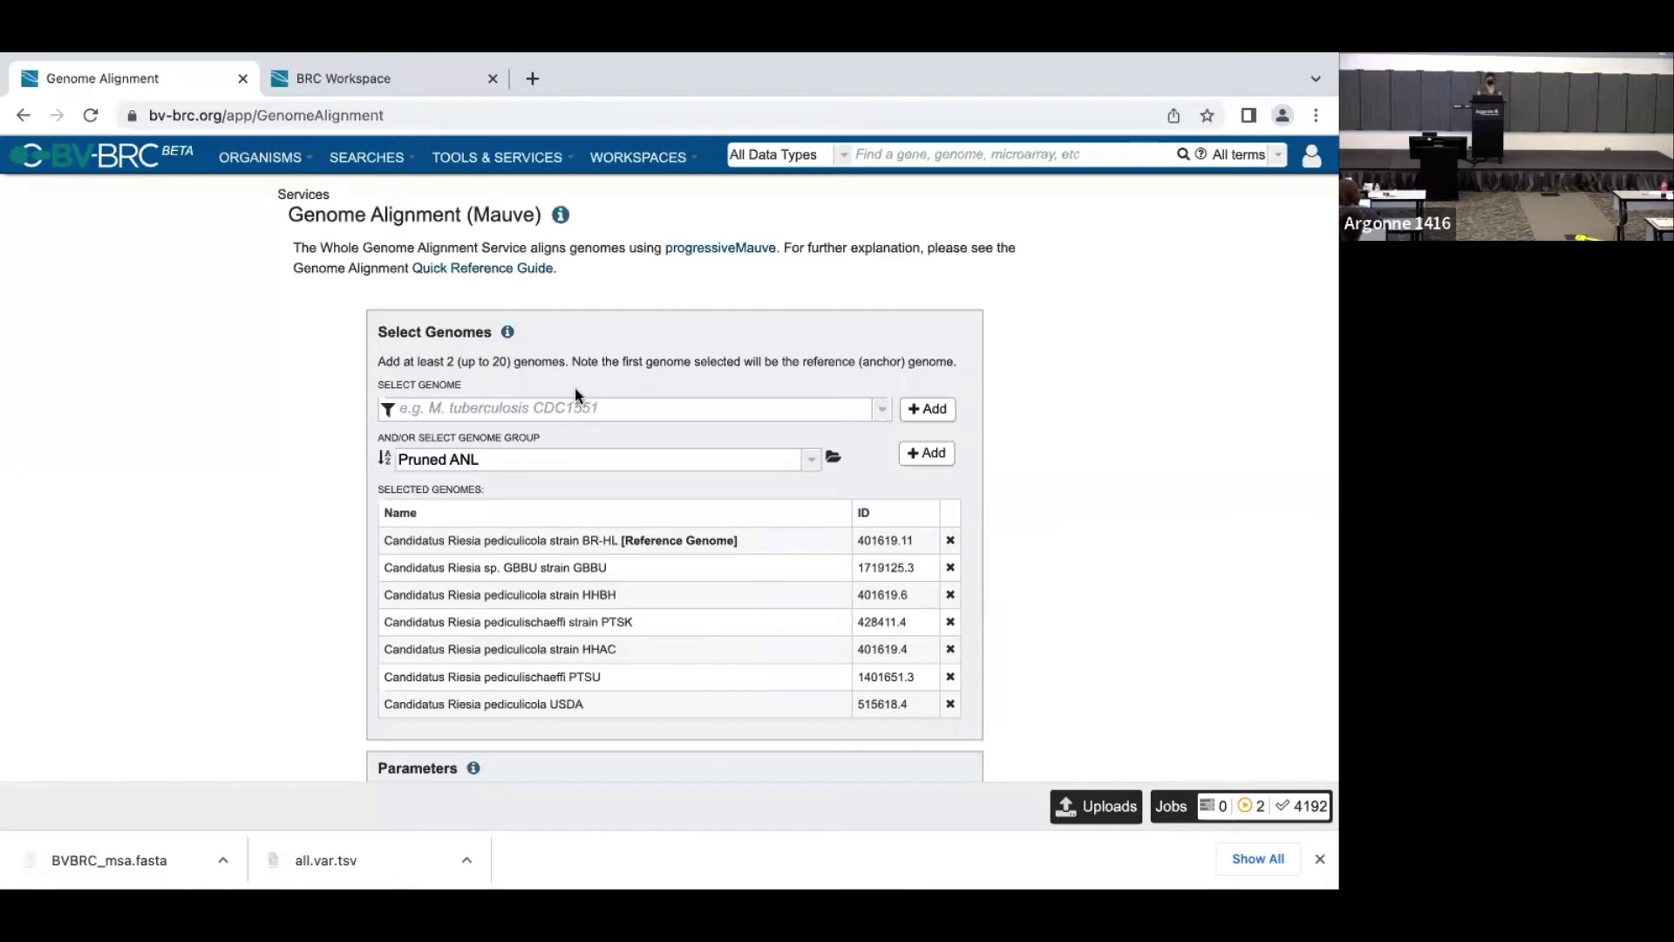
Step: Set the output folder to ANL Workshop July 2022 and name the output "Riesia ANL alignment"
{"action": "left_click", "coordinate": [430, 420]}
{"action": "scroll", "coordinate": [1114, 488], "scroll_direction": "down", "scroll_amount": 3}
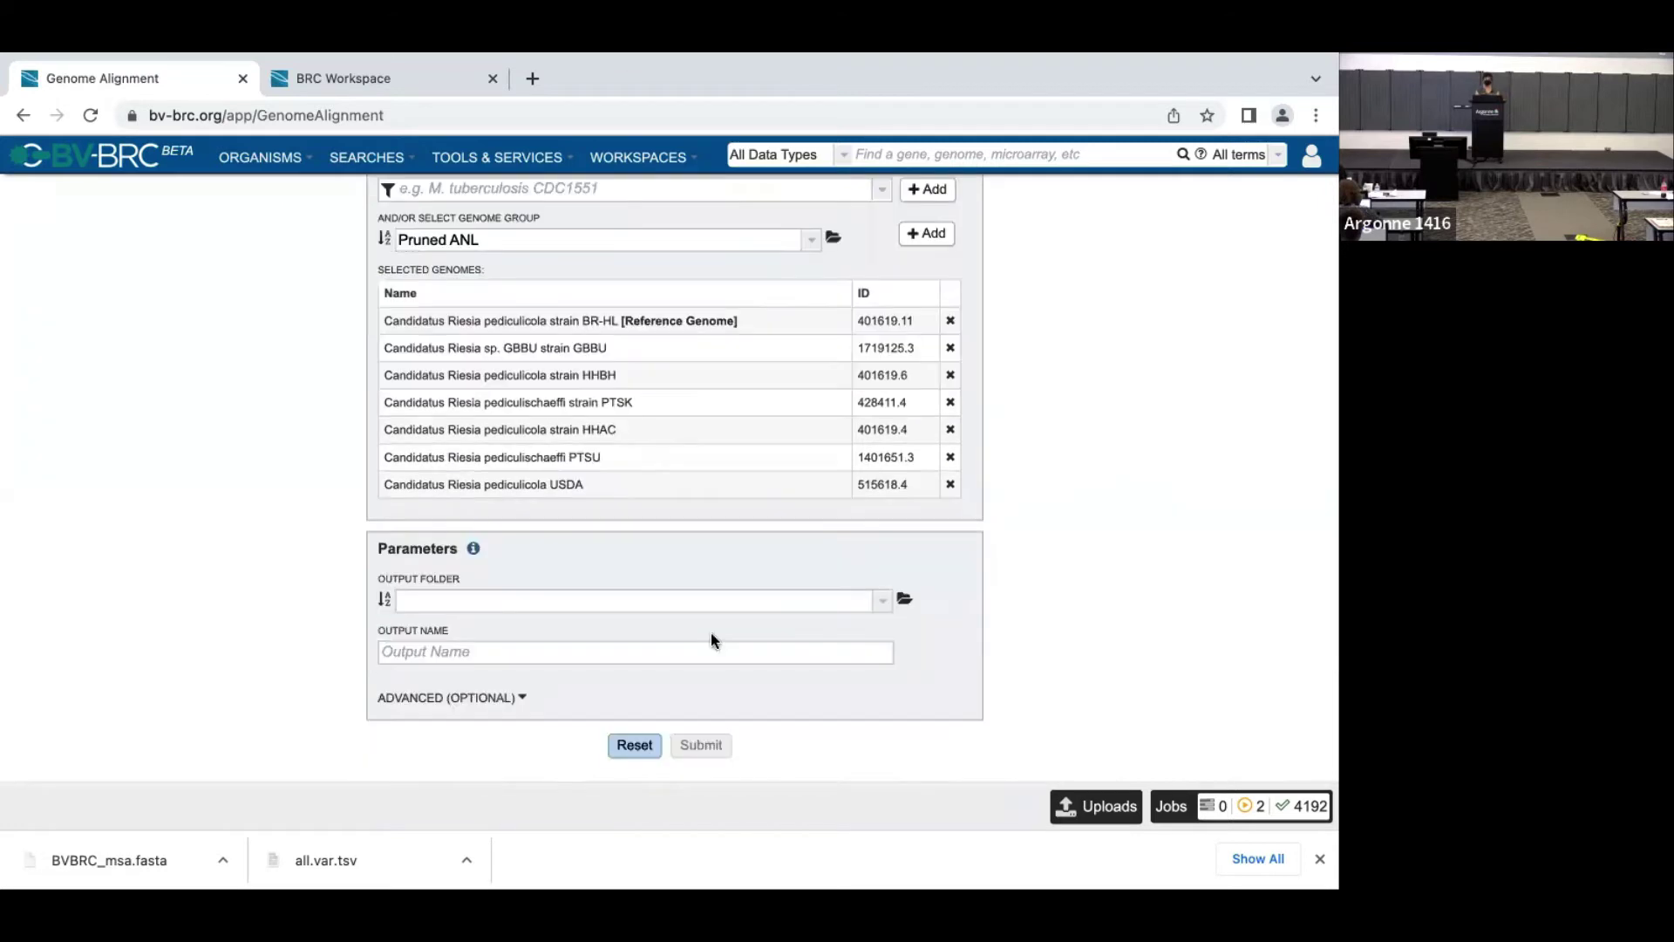
{"action": "left_click", "coordinate": [874, 598]}
{"action": "left_click", "coordinate": [483, 159]}
{"action": "left_click", "coordinate": [413, 650]}
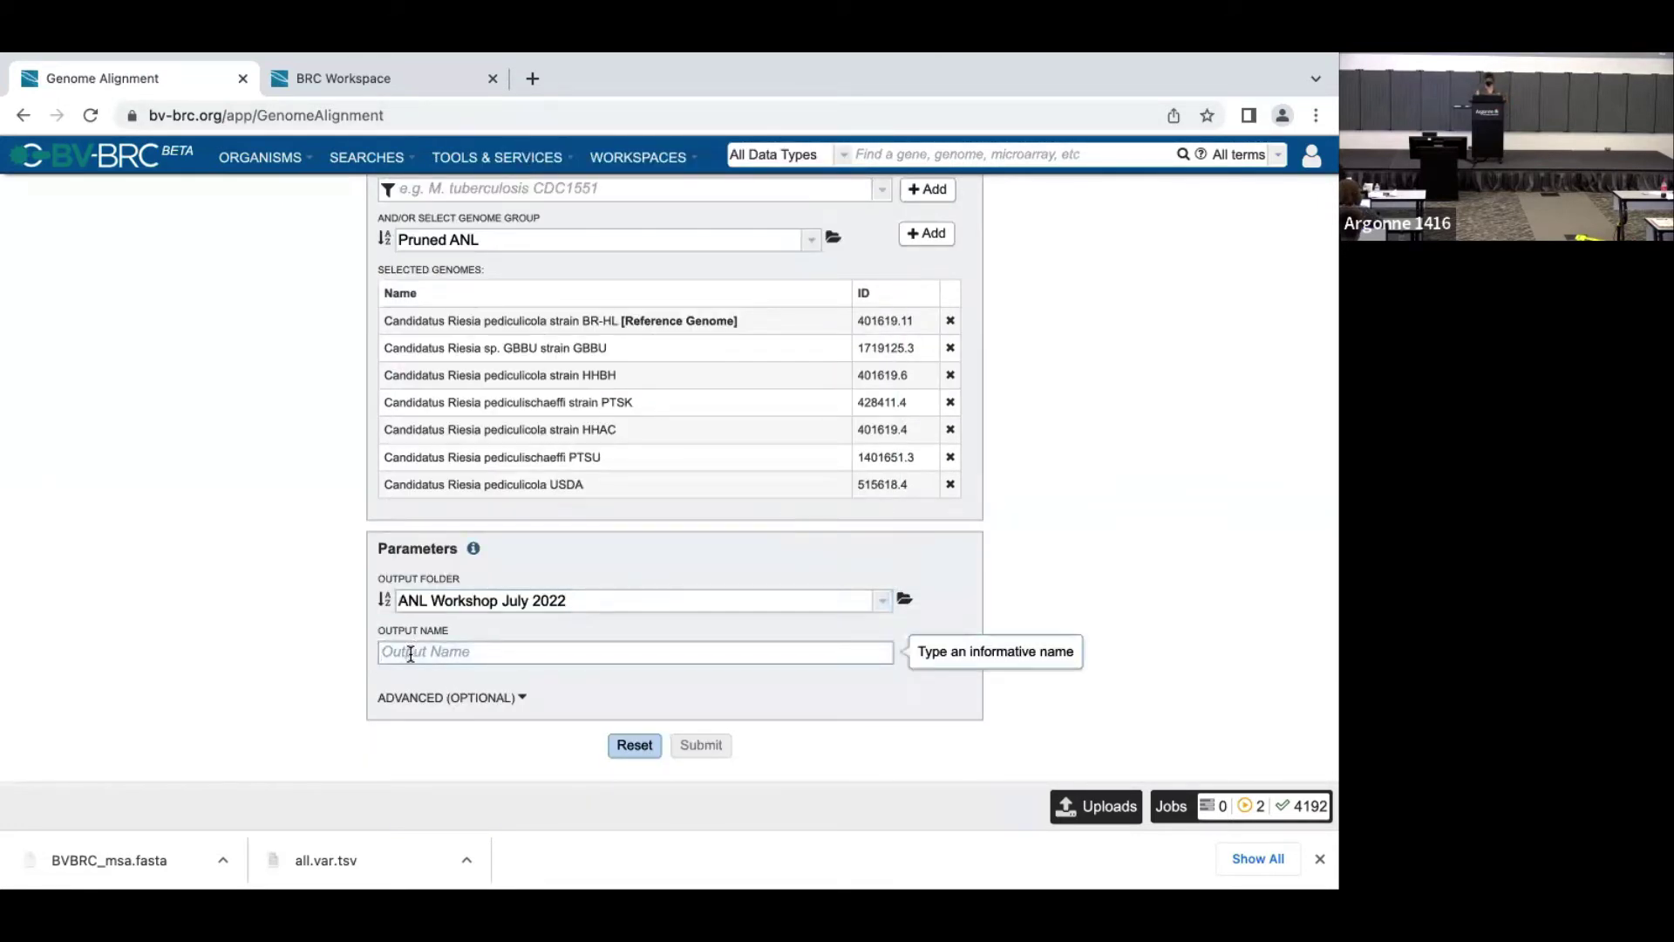
{"action": "type", "text": "Riesia "}
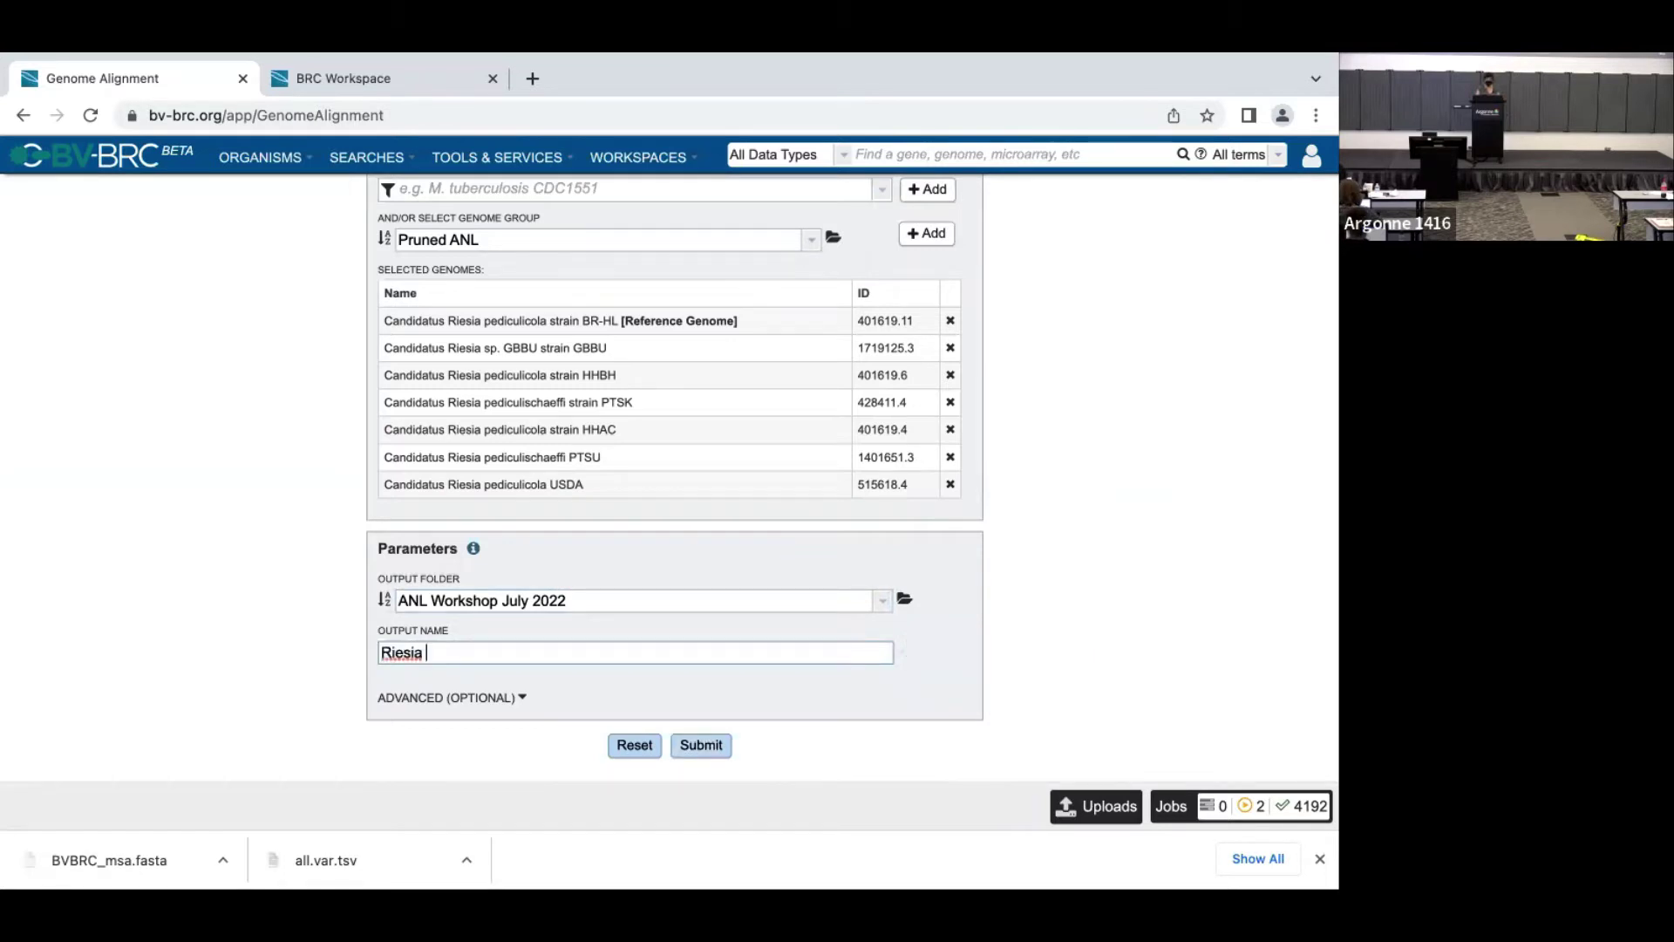
{"action": "type", "text": "ANL alignment"}
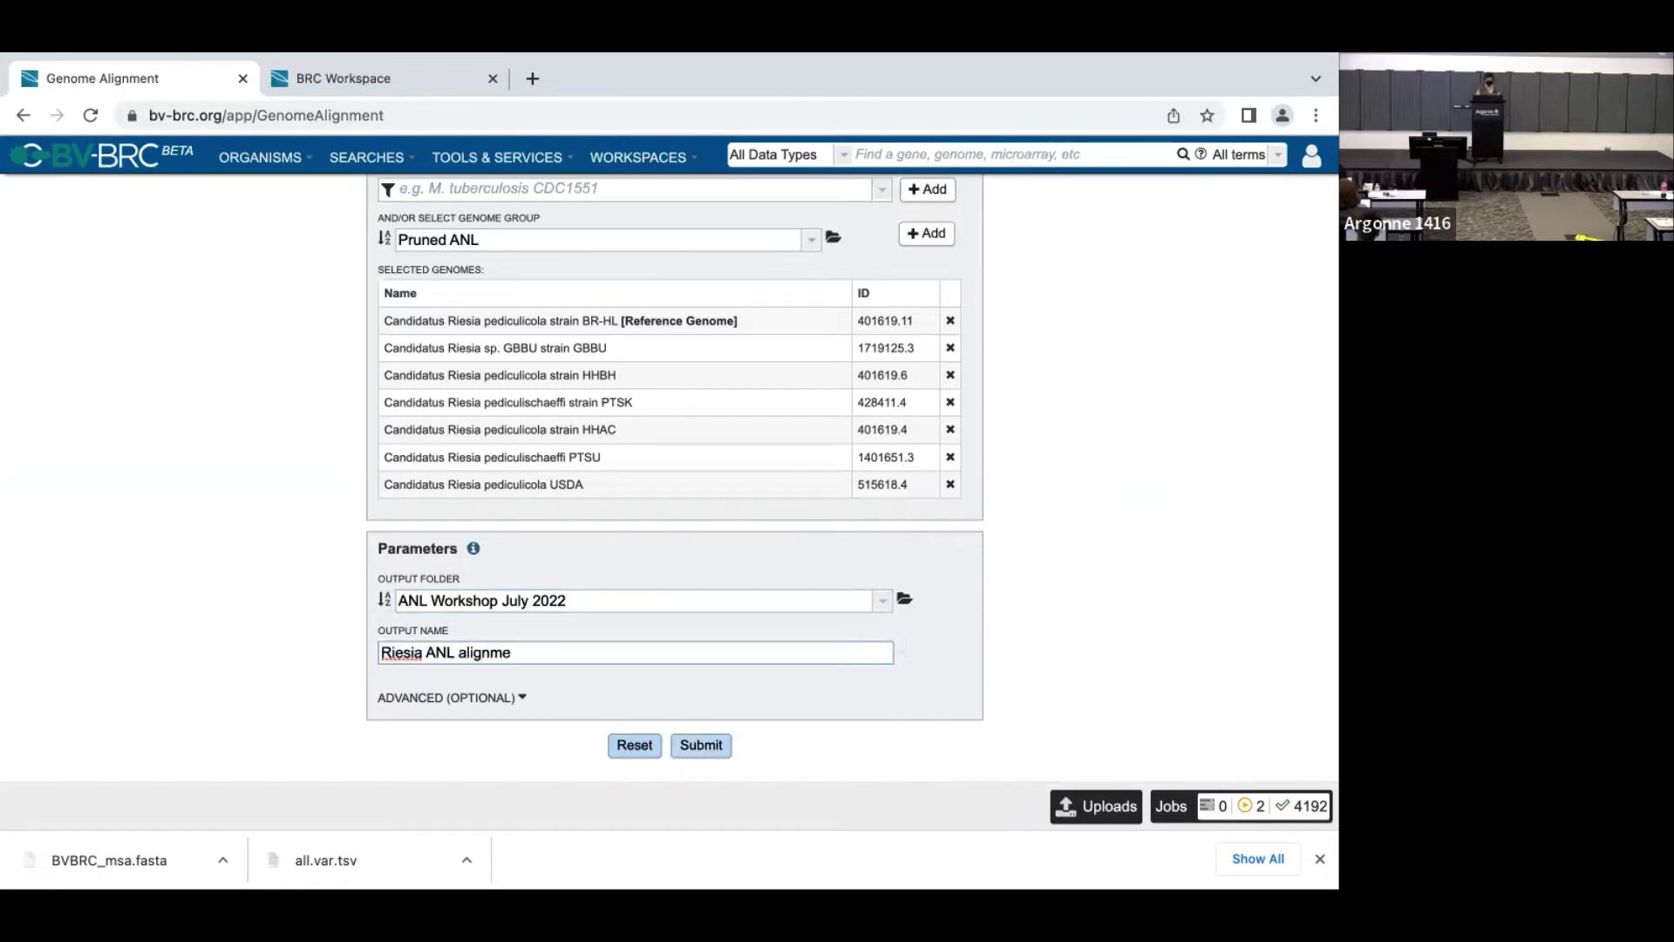
Step: Review the advanced alignment parameters, keeping their defaults, then submit the job and open the job status list
{"action": "left_click", "coordinate": [523, 700]}
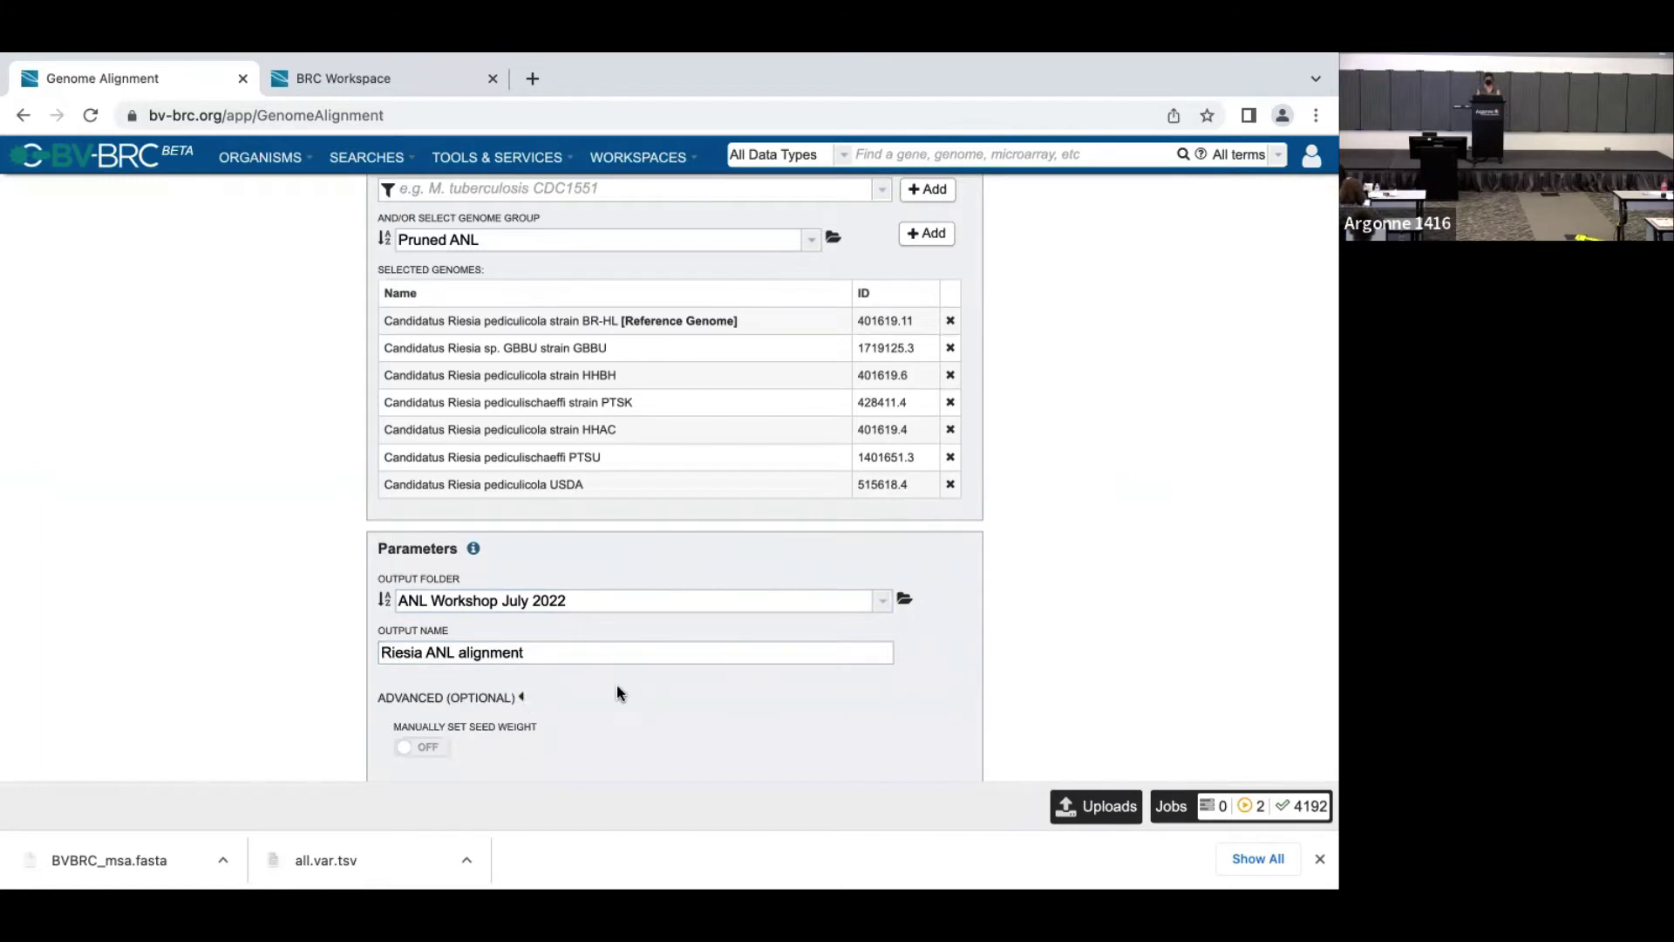
{"action": "scroll", "coordinate": [617, 693], "scroll_direction": "down", "scroll_amount": 1}
{"action": "scroll", "coordinate": [617, 691], "scroll_direction": "down", "scroll_amount": 3}
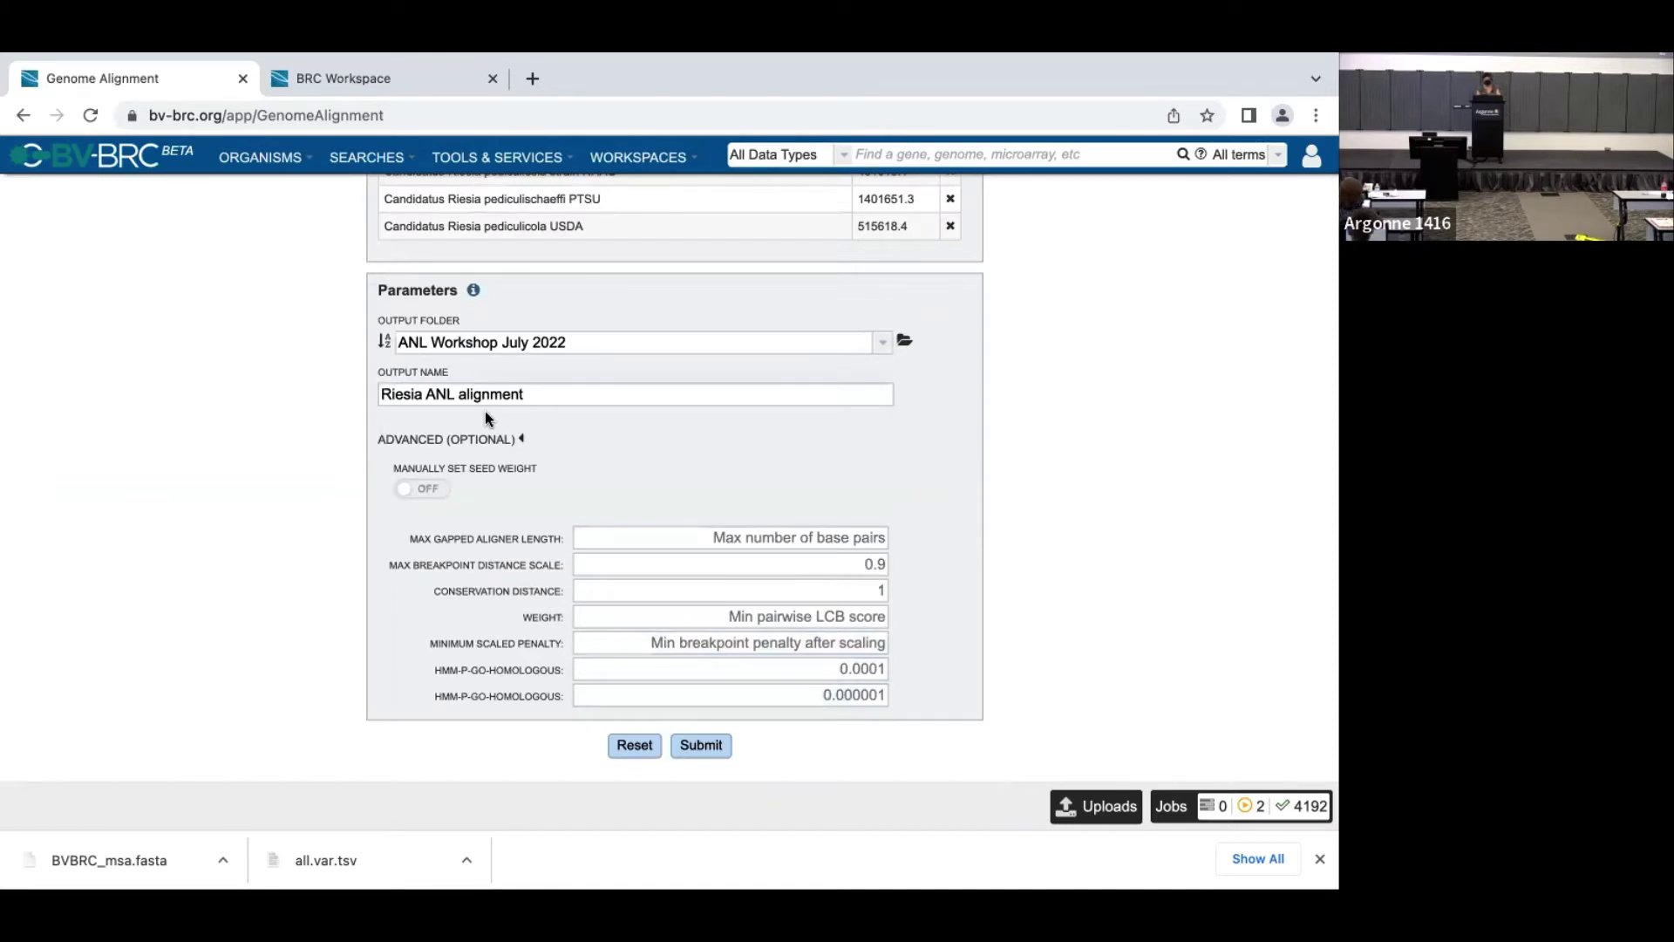
{"action": "left_click", "coordinate": [680, 745]}
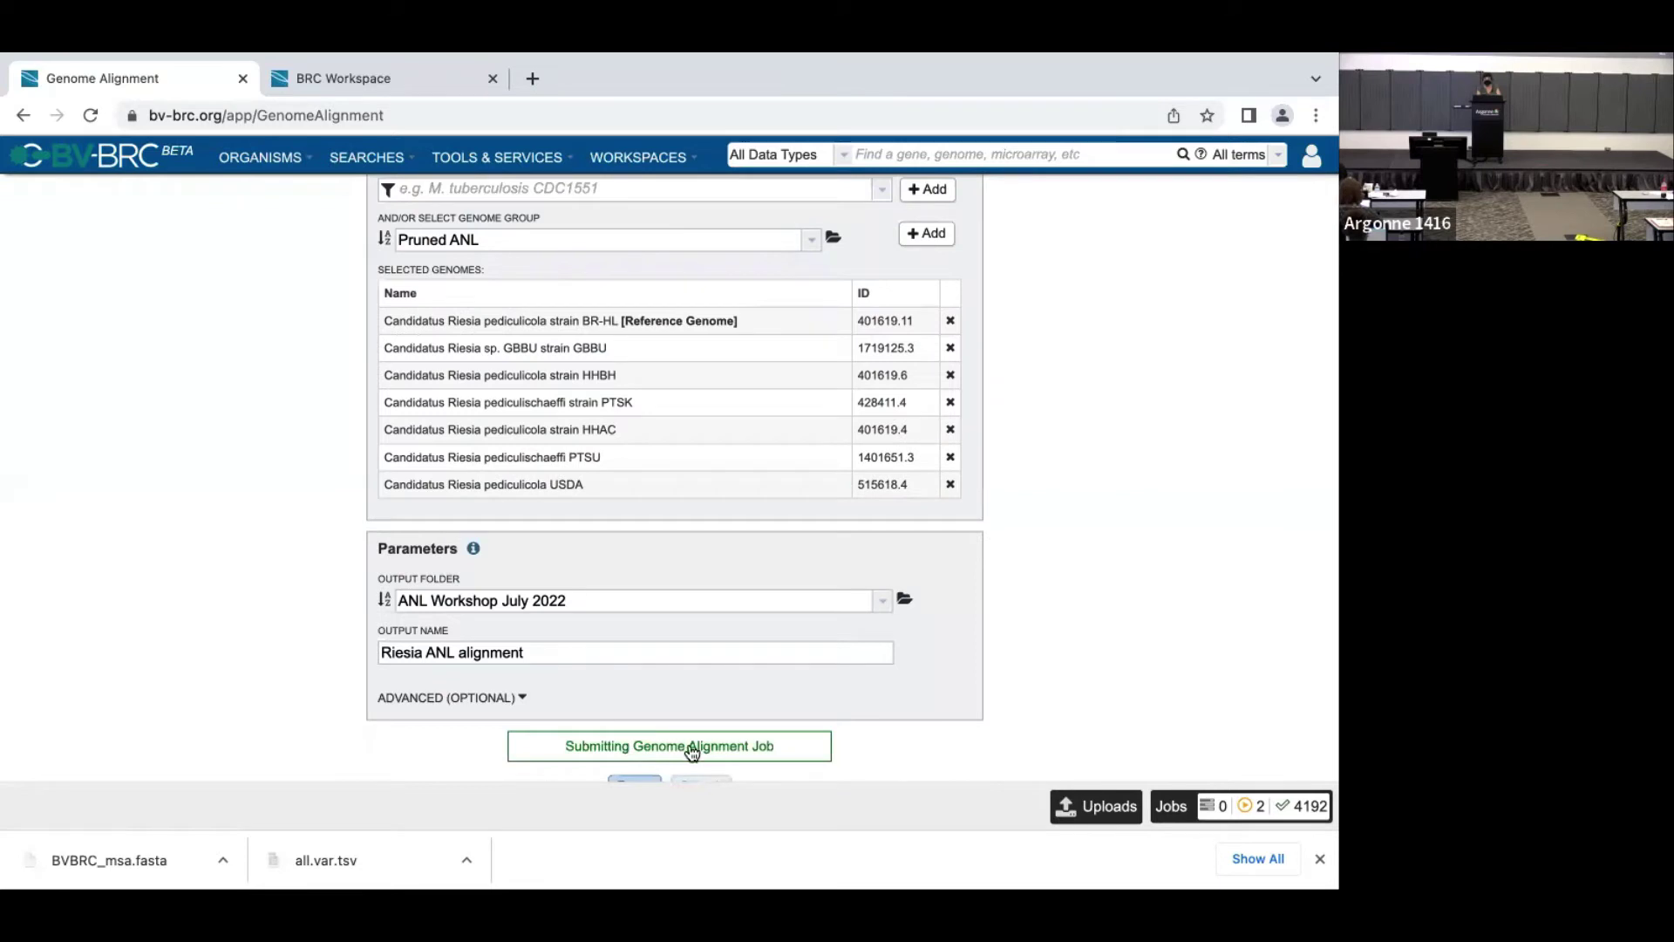
{"action": "left_click", "coordinate": [1169, 807]}
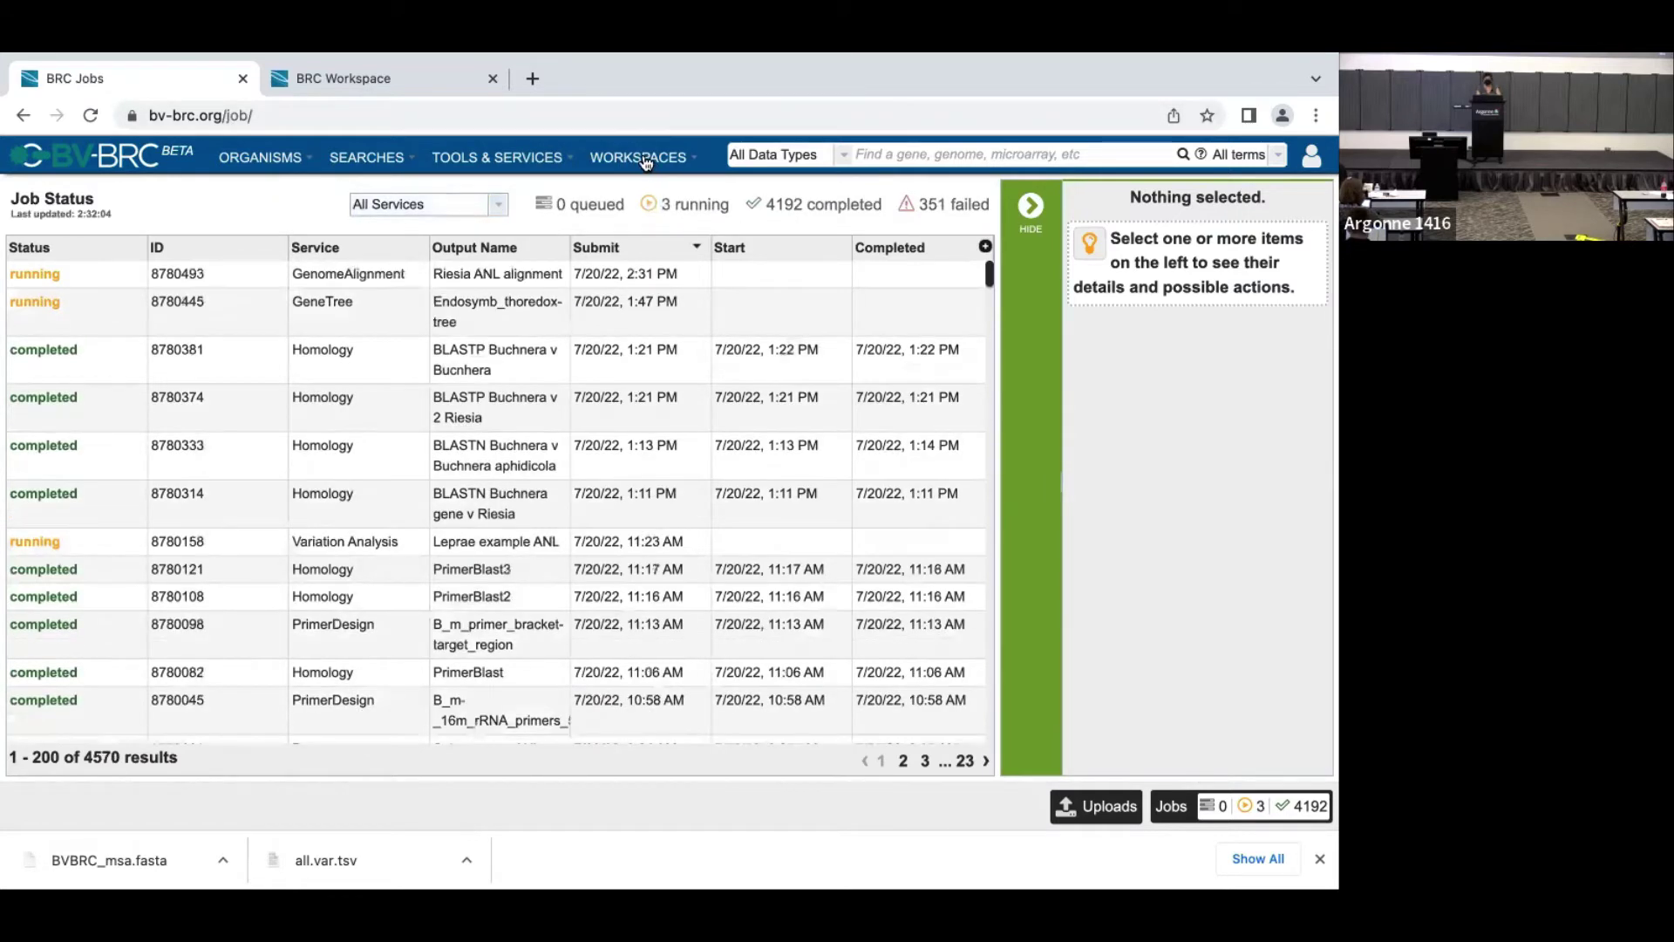
Step: Open the Seven Riesia genomes BRHL result from the BV-BRC Workshop's Genome Alignment/Riesia folder in the alignment viewer
{"action": "left_click", "coordinate": [646, 163]}
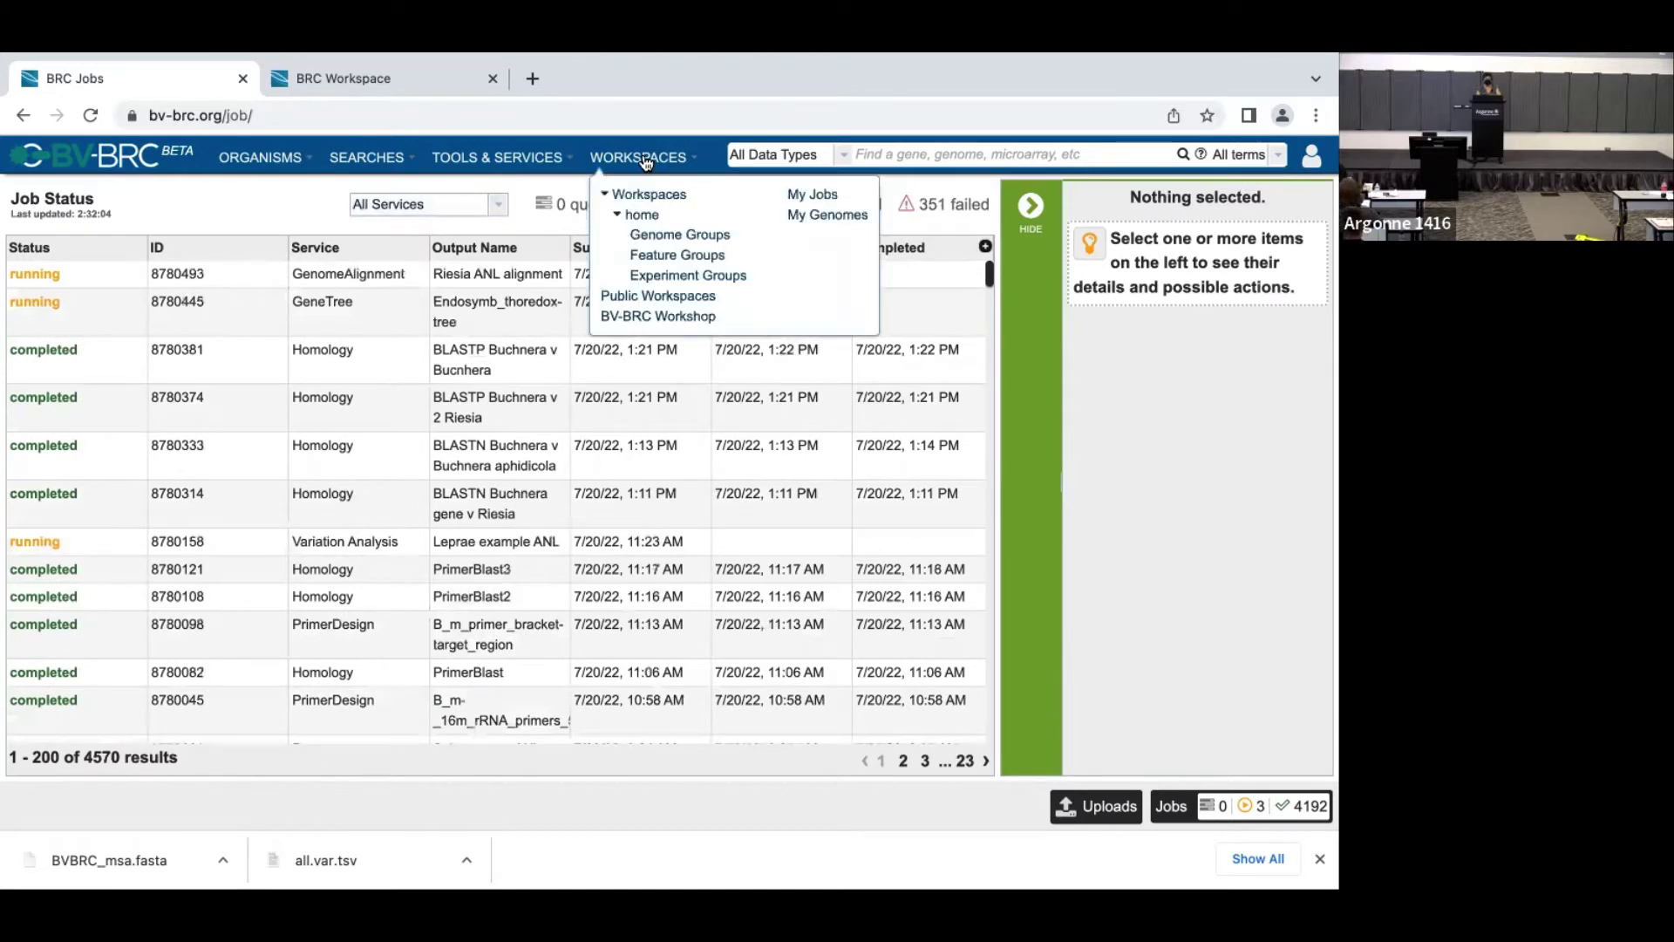
{"action": "left_click", "coordinate": [641, 319]}
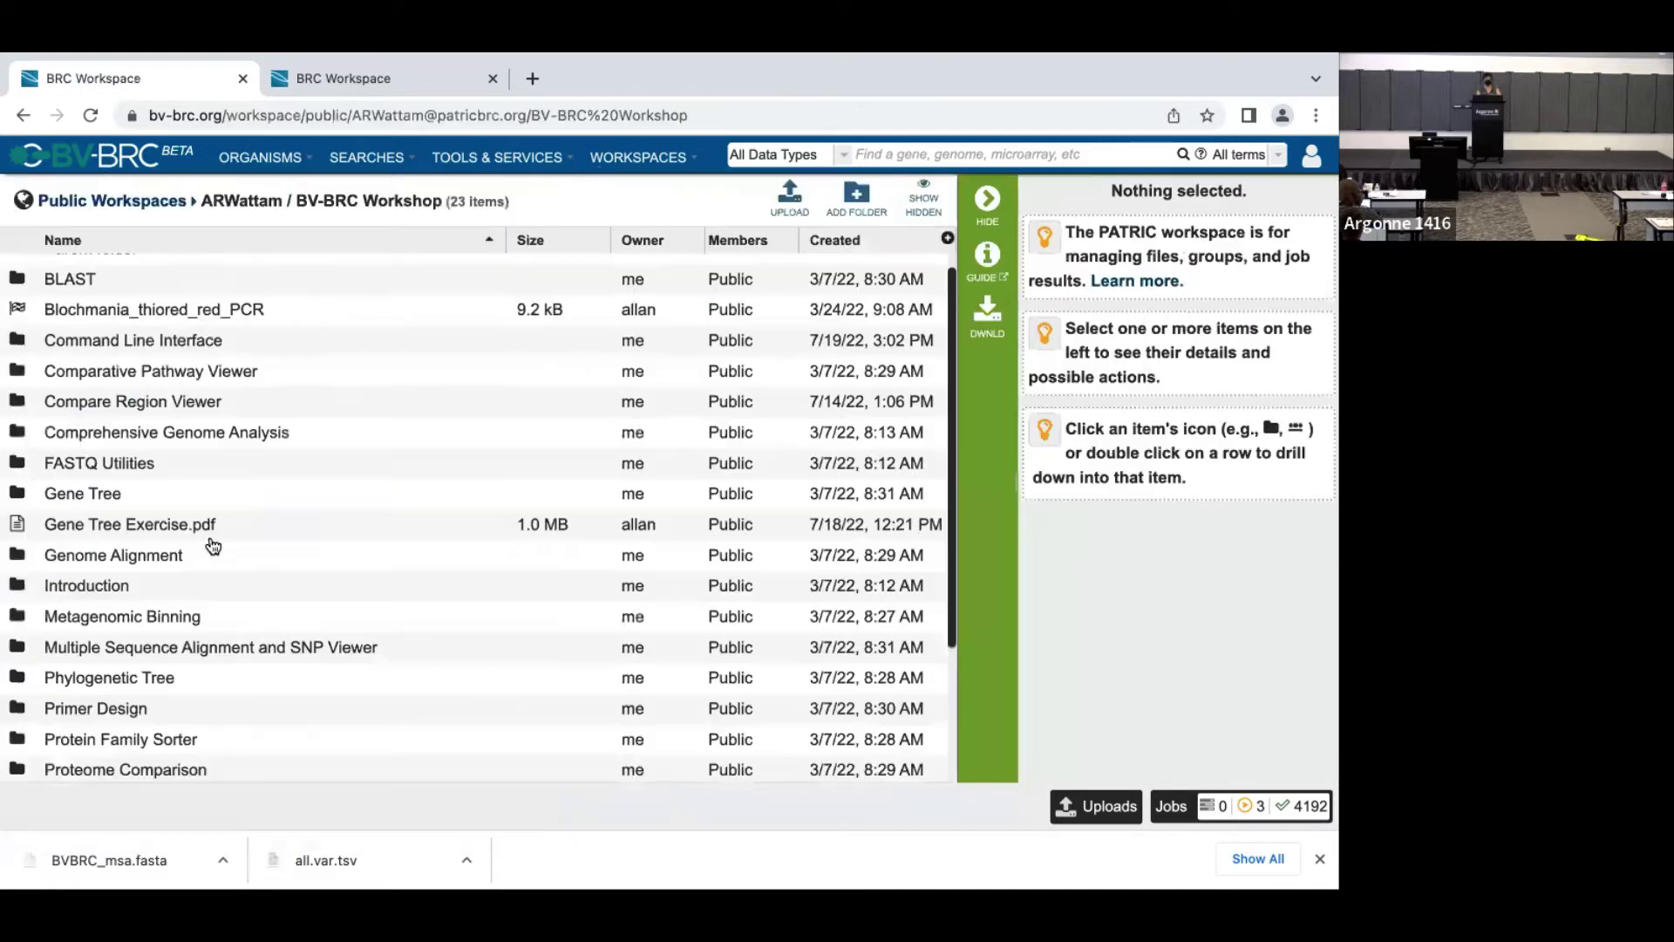
{"action": "scroll", "coordinate": [213, 545], "scroll_direction": "down", "scroll_amount": 1}
{"action": "scroll", "coordinate": [213, 546], "scroll_direction": "up", "scroll_amount": 2}
{"action": "left_click", "coordinate": [15, 575]}
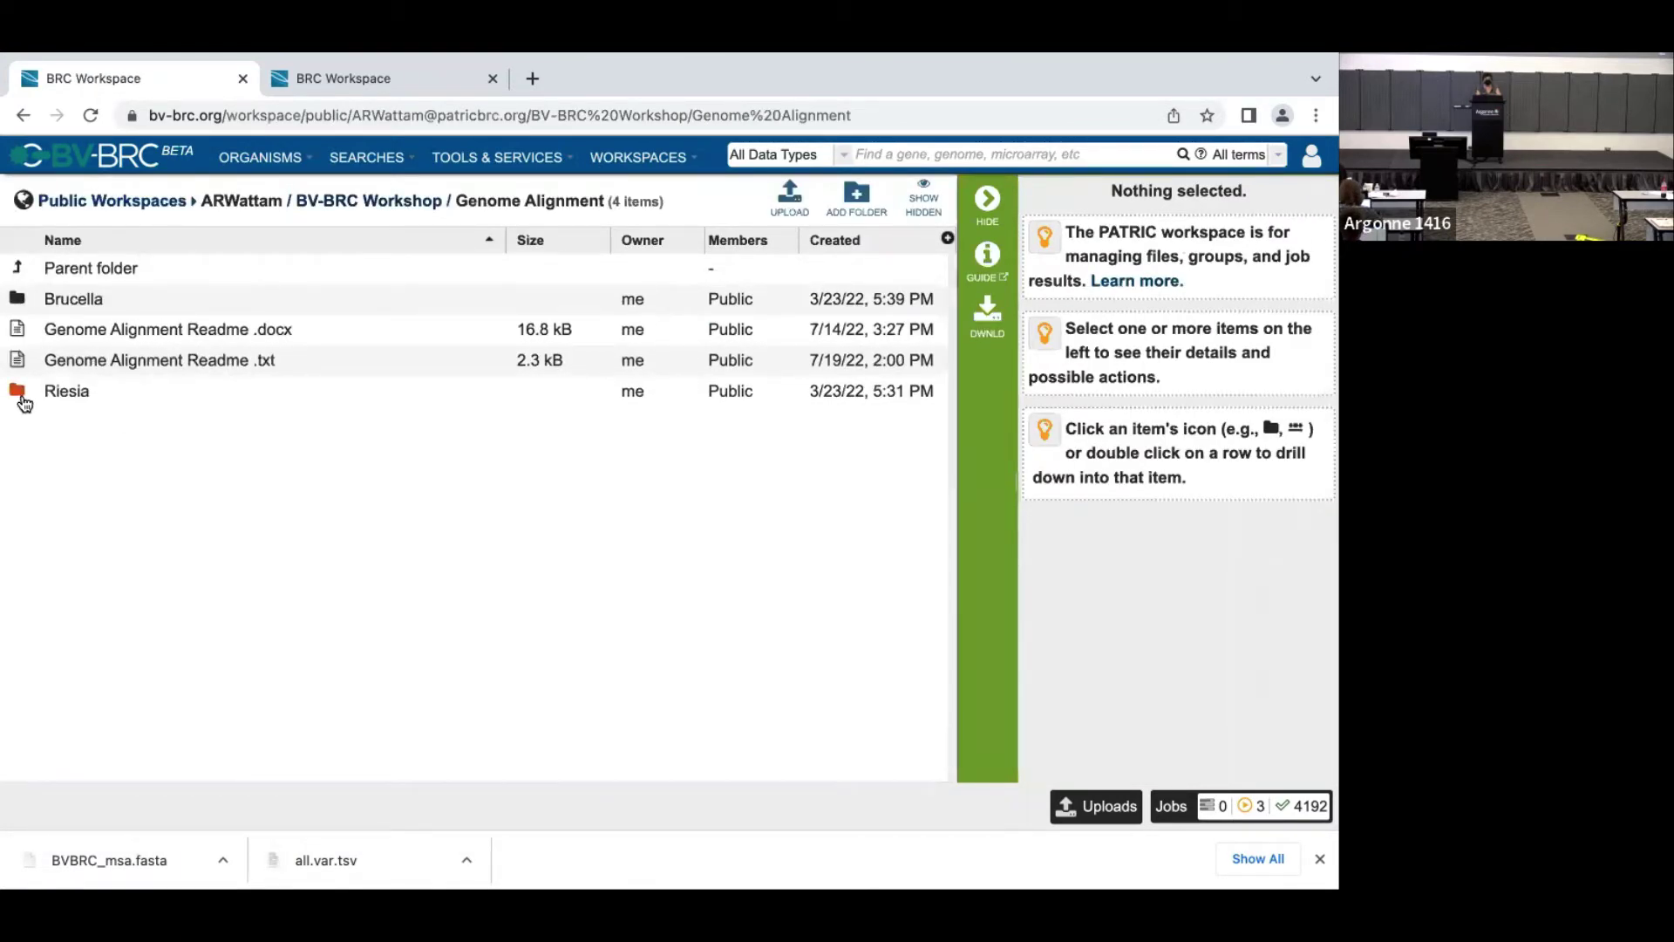
{"action": "left_click", "coordinate": [16, 391]}
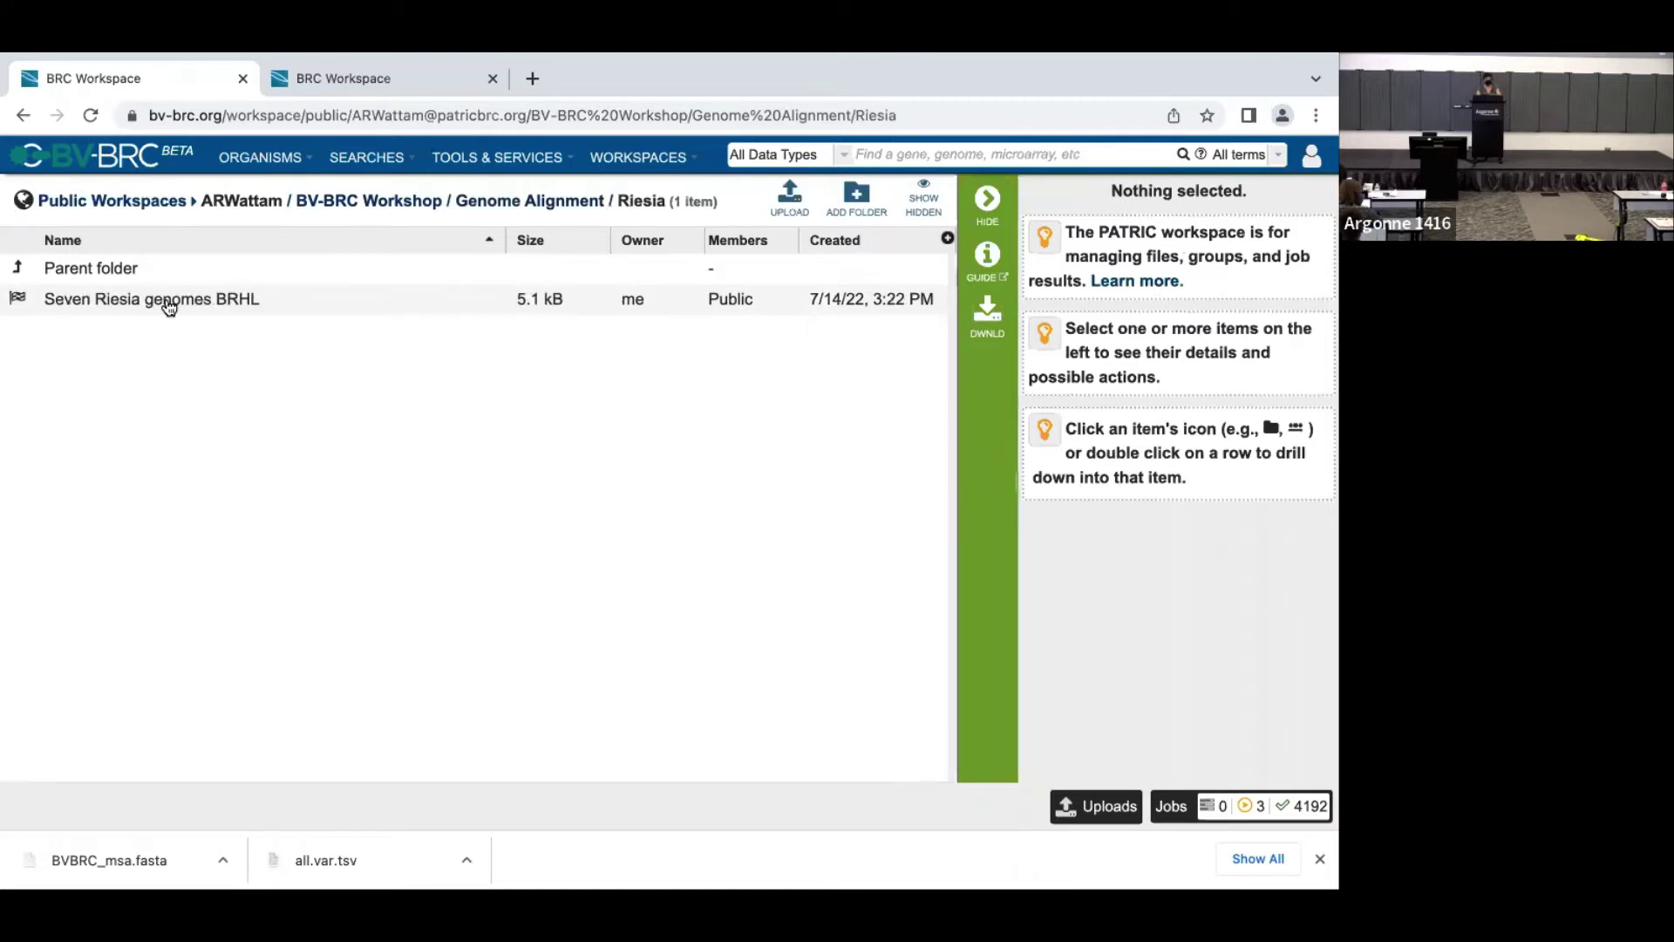
{"action": "left_click", "coordinate": [19, 300]}
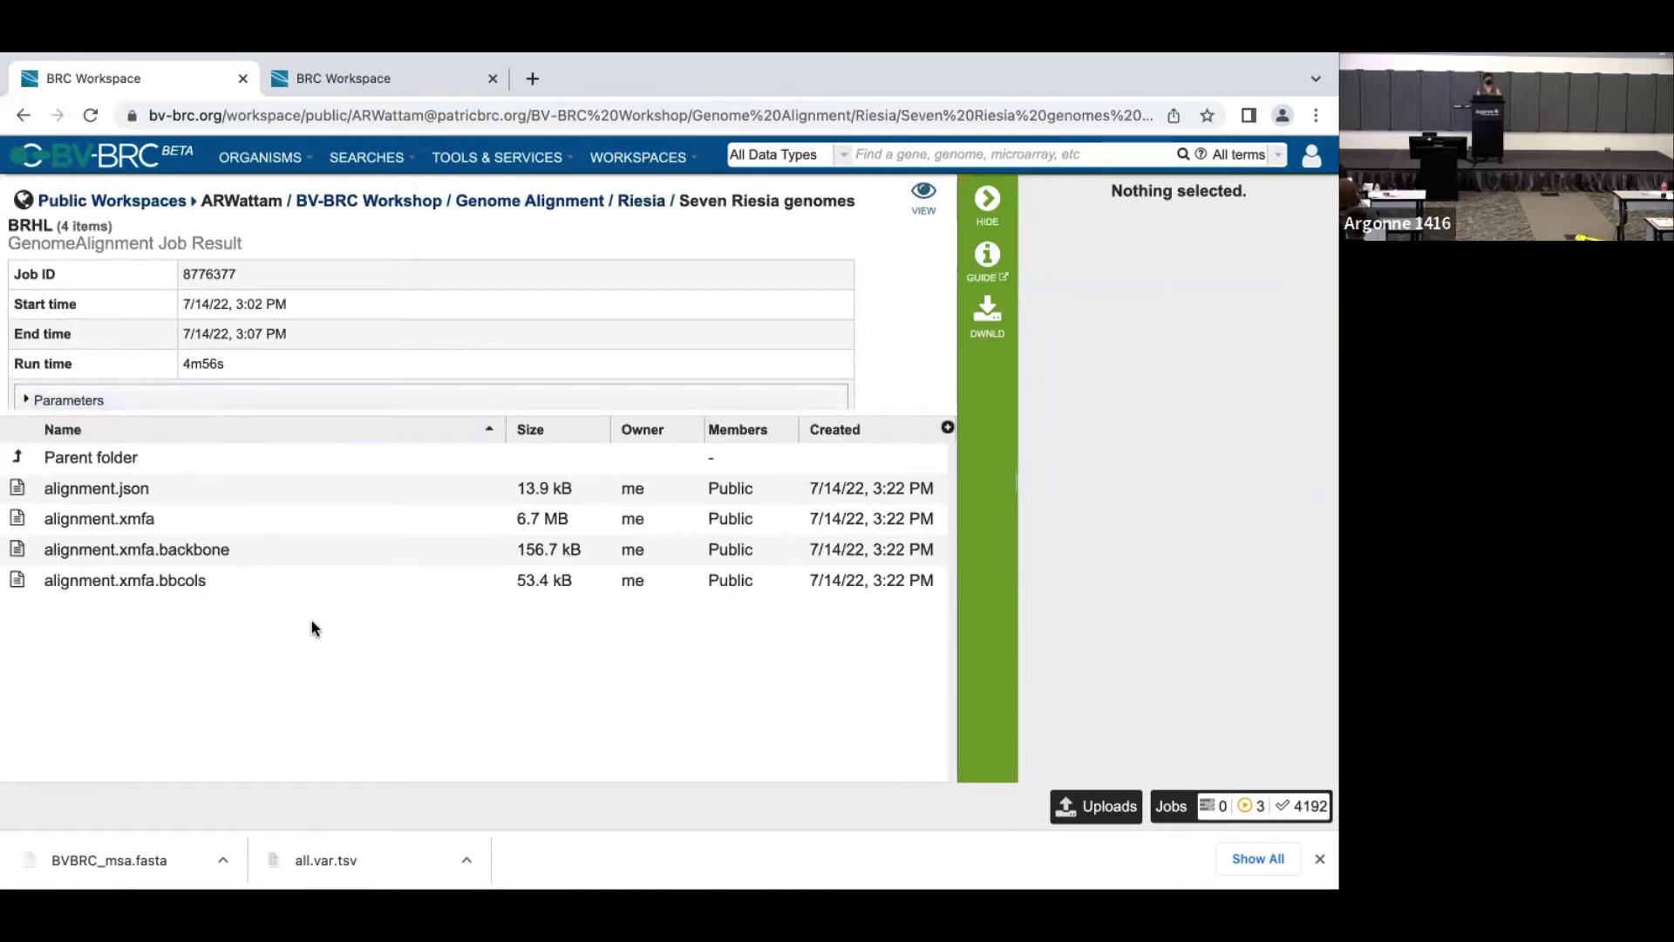
{"action": "left_click", "coordinate": [920, 208]}
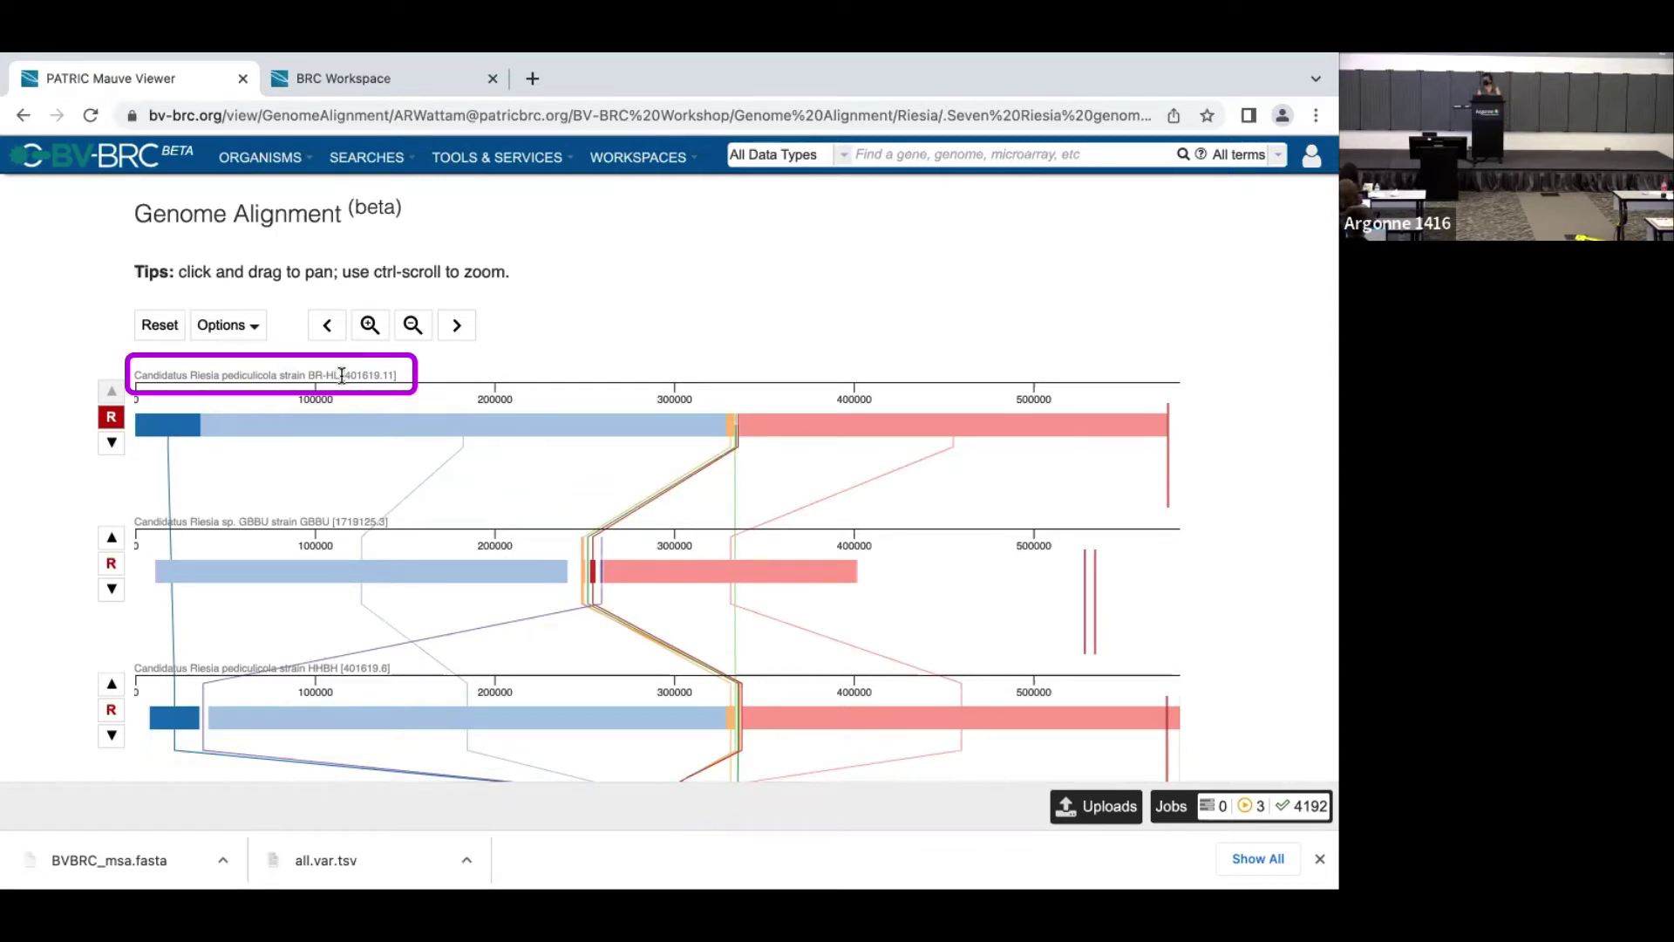
Step: Examine how the coloured alignment blocks and their connecting lines compare across the Riesia genomes, from reference strain BR-HL down to USDA
{"action": "scroll", "coordinate": [342, 375], "scroll_direction": "down", "scroll_amount": 1}
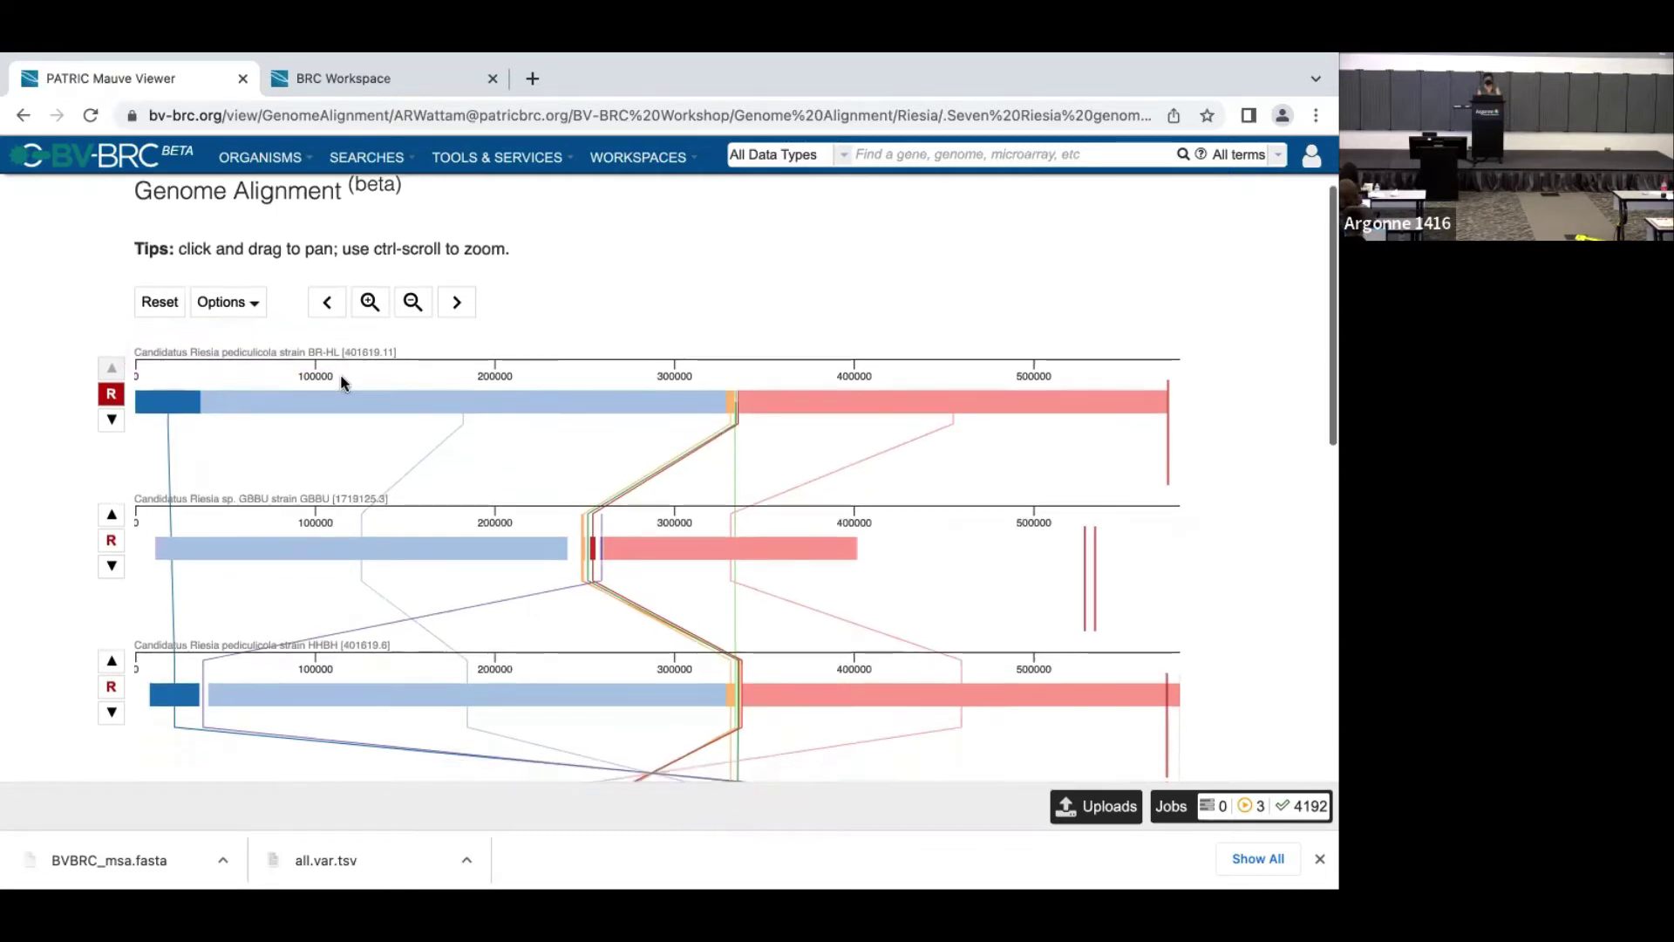
{"action": "scroll", "coordinate": [342, 381], "scroll_direction": "down", "scroll_amount": 2}
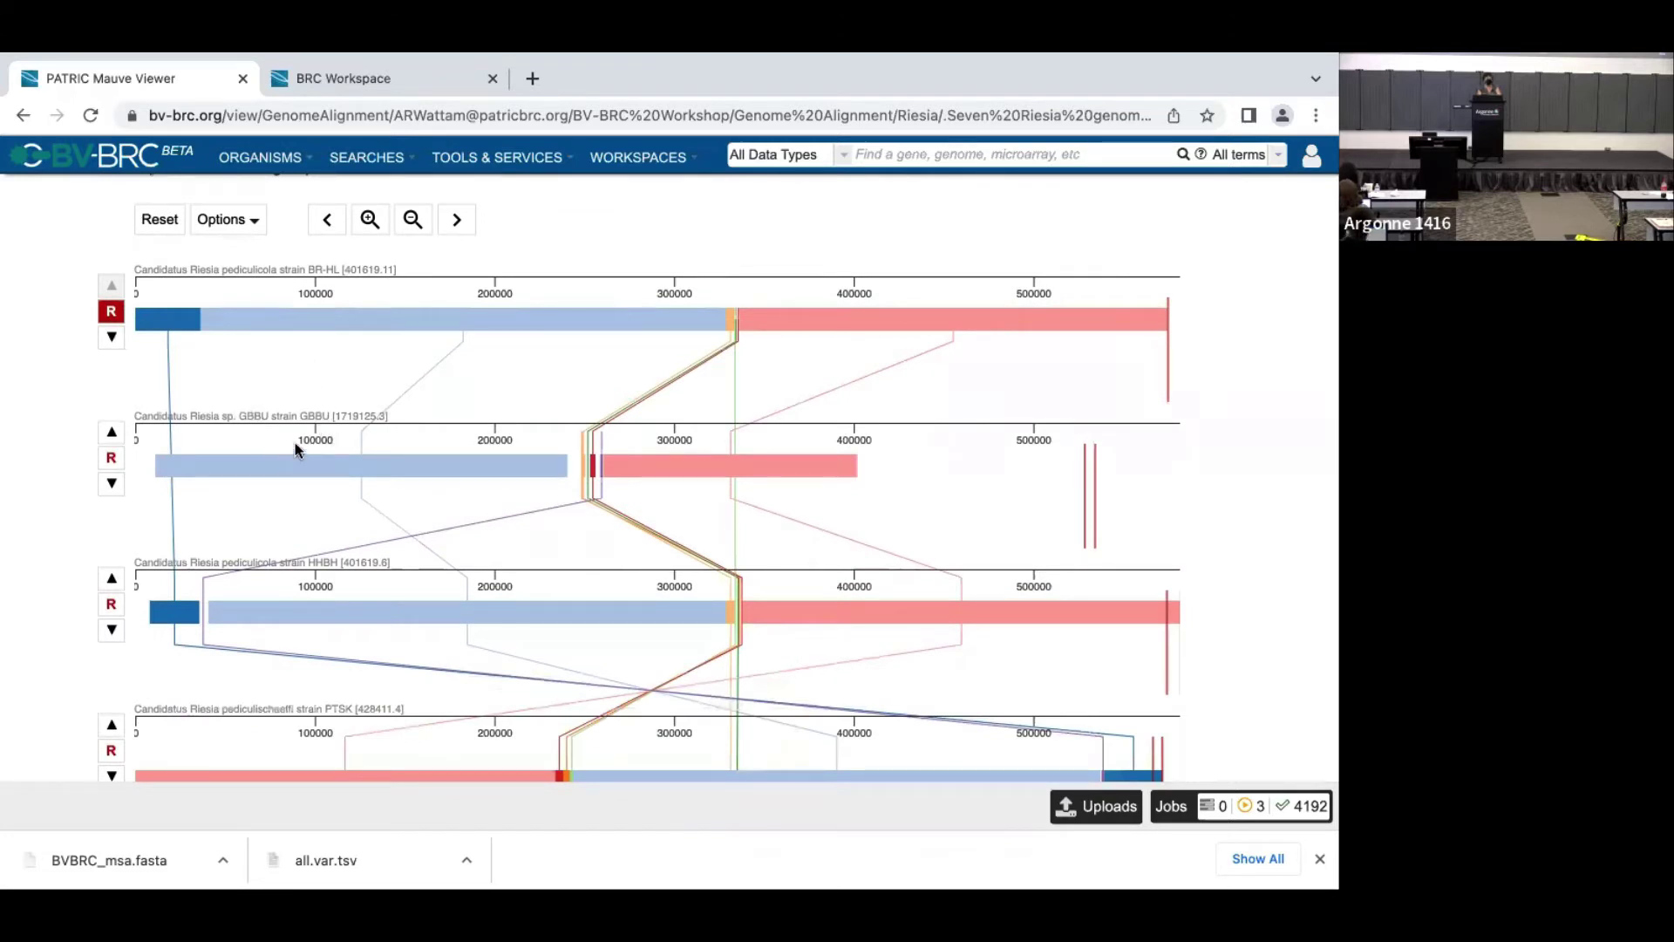
{"action": "scroll", "coordinate": [295, 449], "scroll_direction": "up", "scroll_amount": 2}
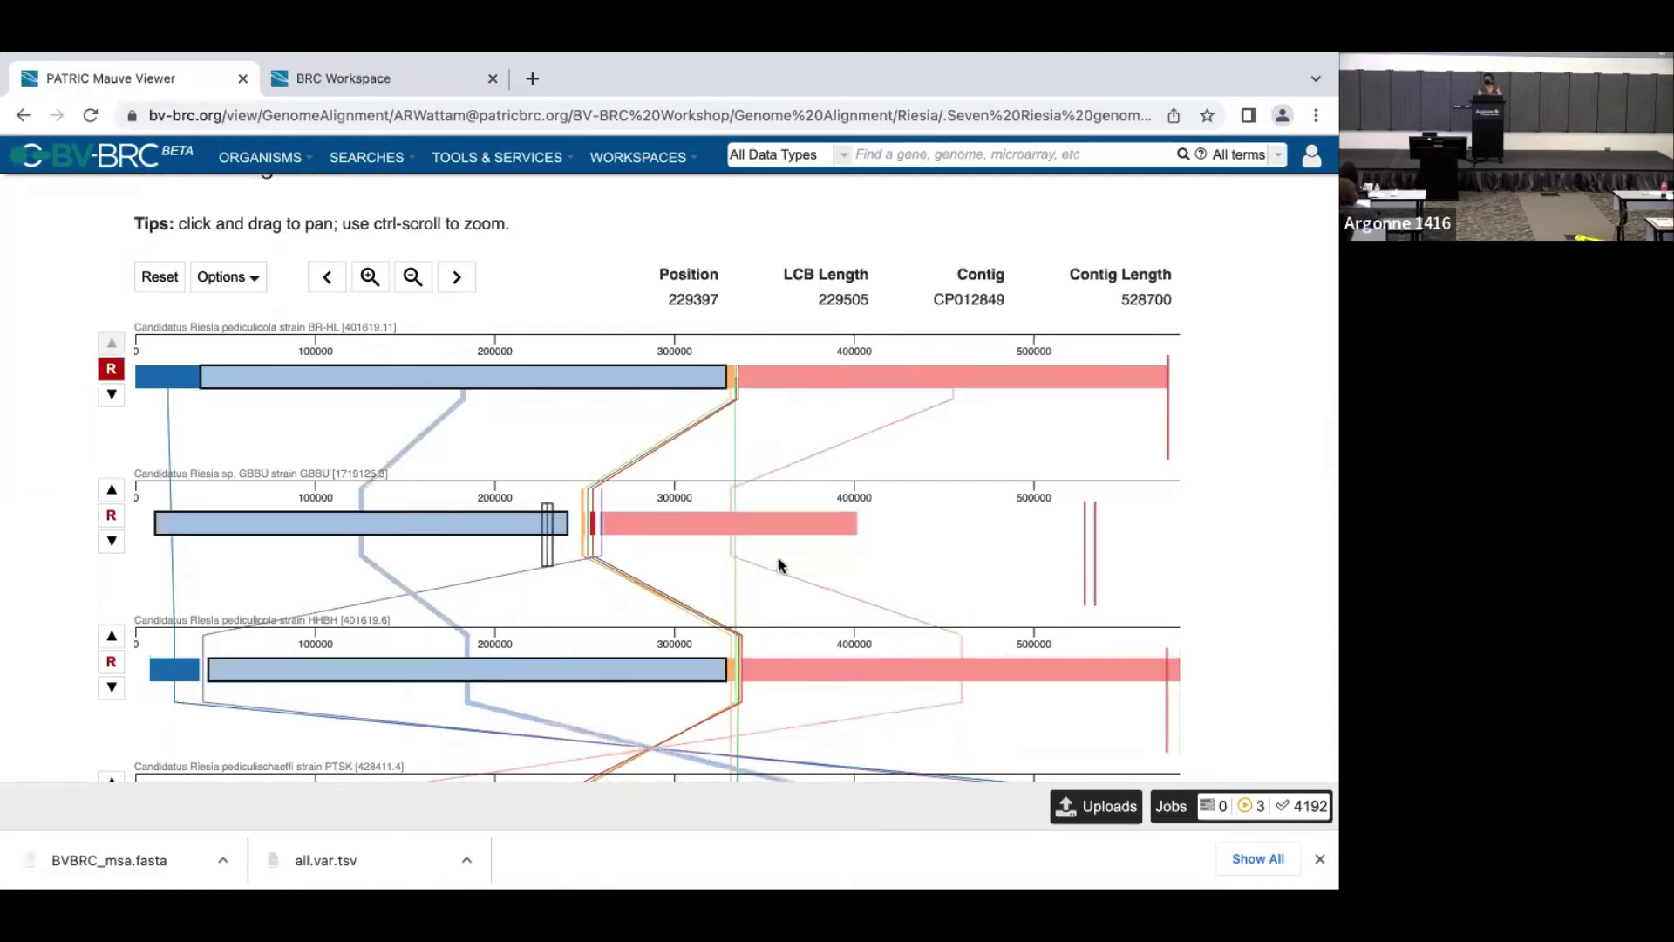
{"action": "scroll", "coordinate": [834, 549], "scroll_direction": "down", "scroll_amount": 1}
{"action": "scroll", "coordinate": [829, 549], "scroll_direction": "up", "scroll_amount": 1}
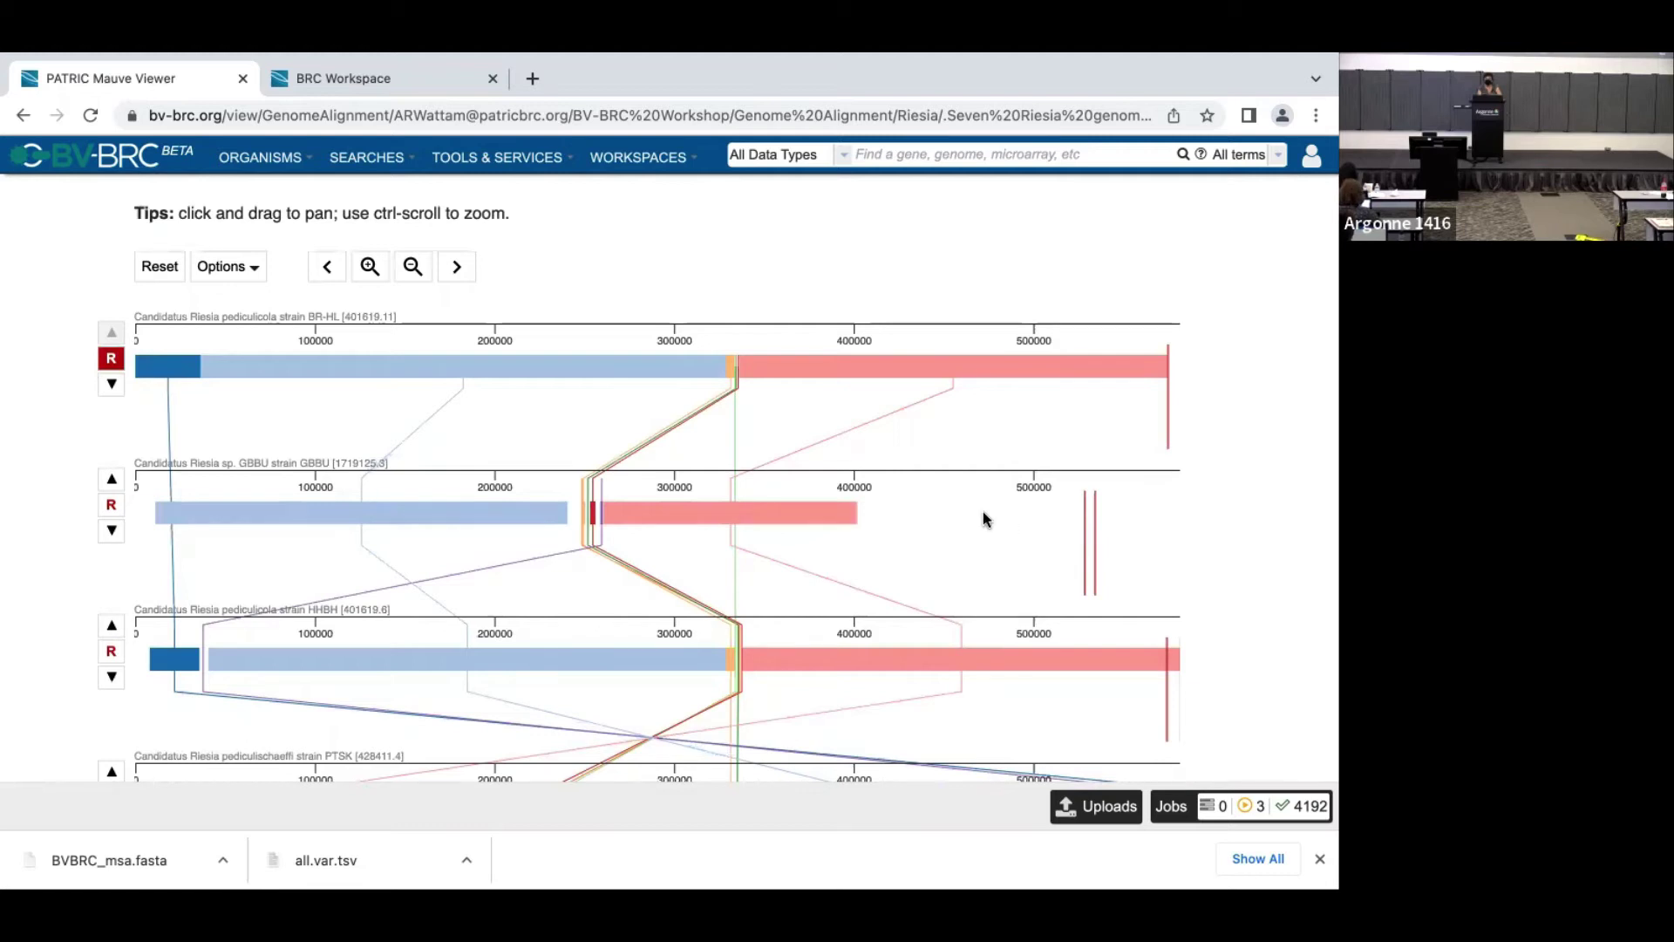
{"action": "scroll", "coordinate": [983, 518], "scroll_direction": "down", "scroll_amount": 4}
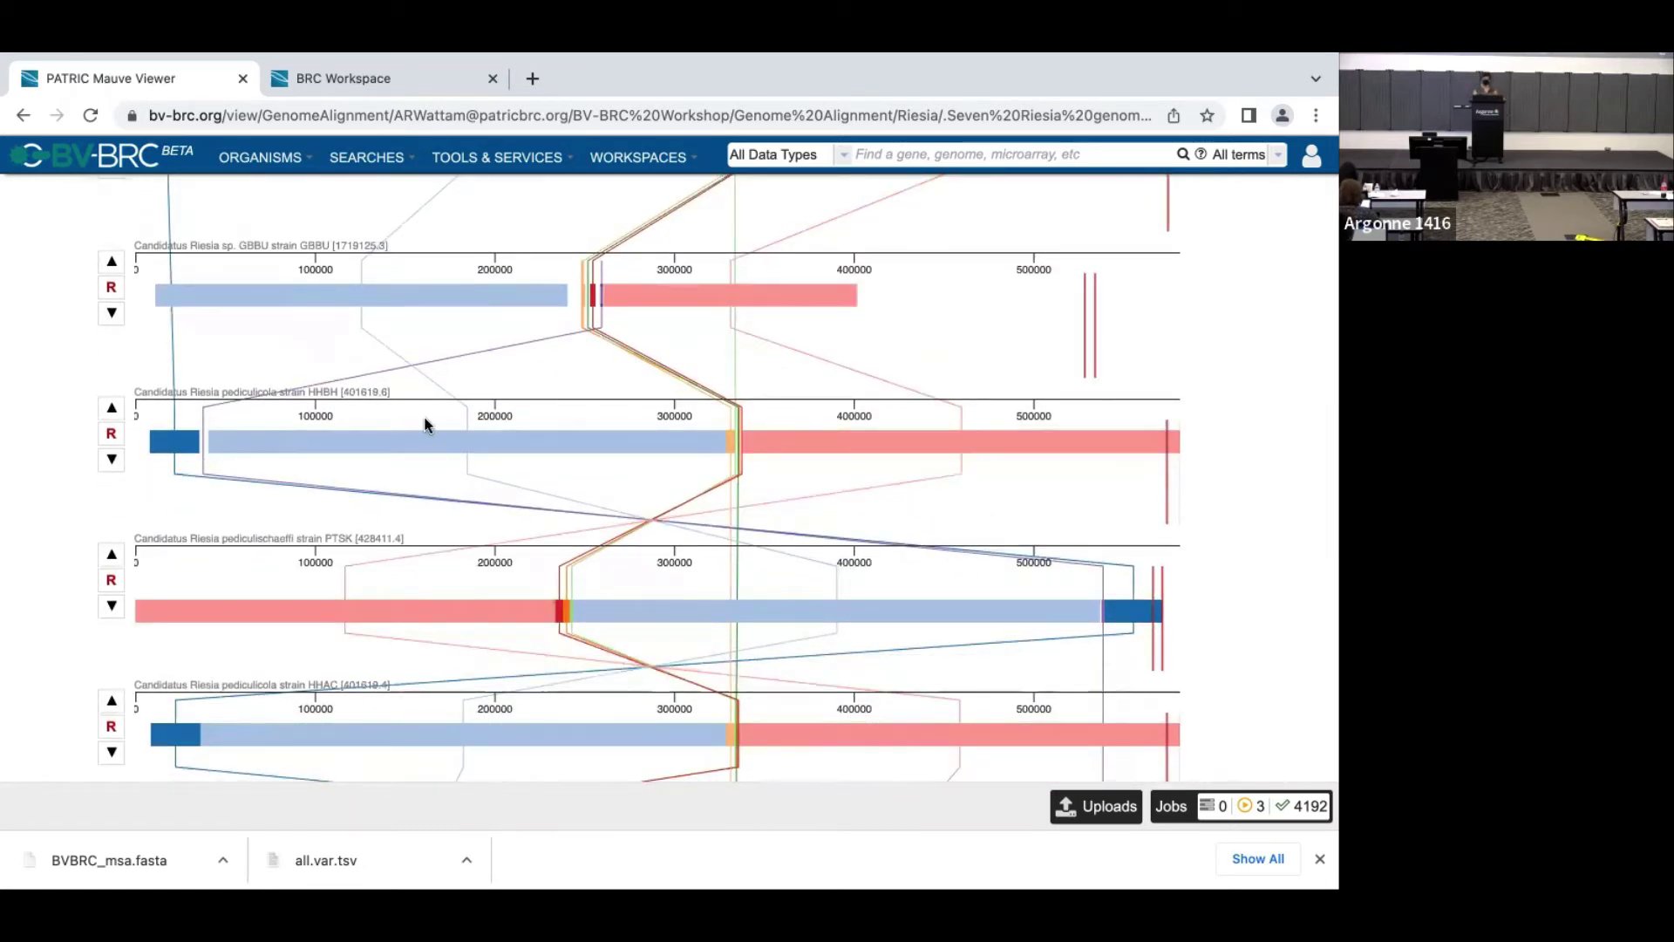
{"action": "scroll", "coordinate": [426, 425], "scroll_direction": "down", "scroll_amount": 3}
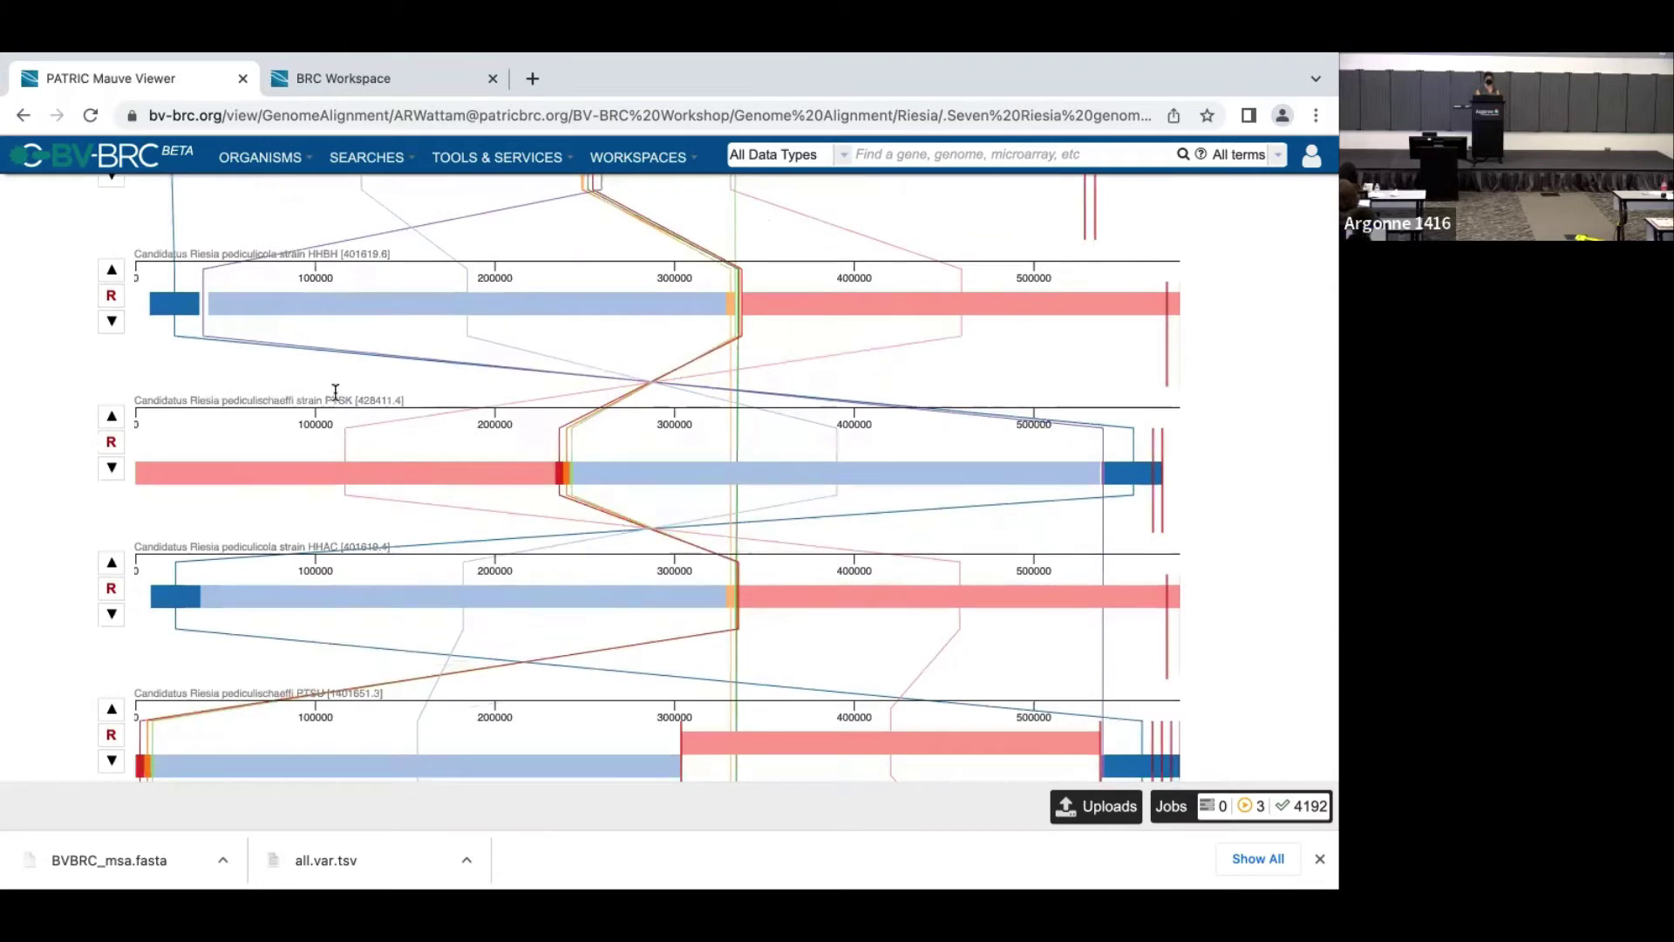
{"action": "scroll", "coordinate": [637, 474], "scroll_direction": "up", "scroll_amount": 6}
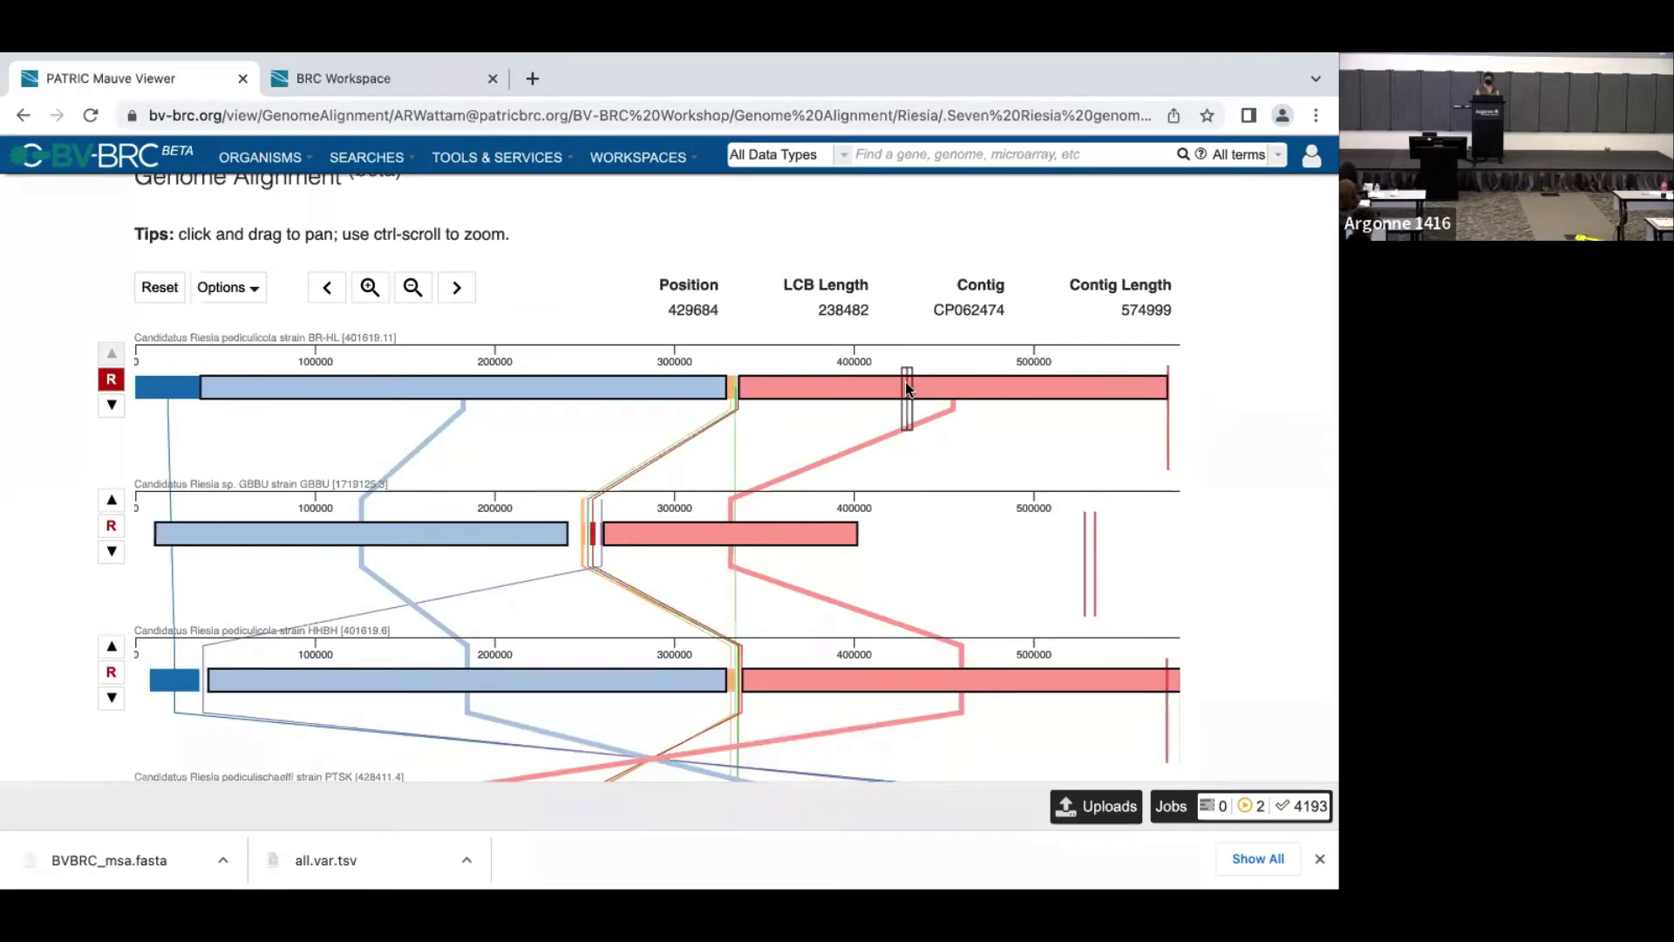
{"action": "scroll", "coordinate": [905, 386], "scroll_direction": "down", "scroll_amount": 3}
{"action": "scroll", "coordinate": [906, 386], "scroll_direction": "down", "scroll_amount": 2}
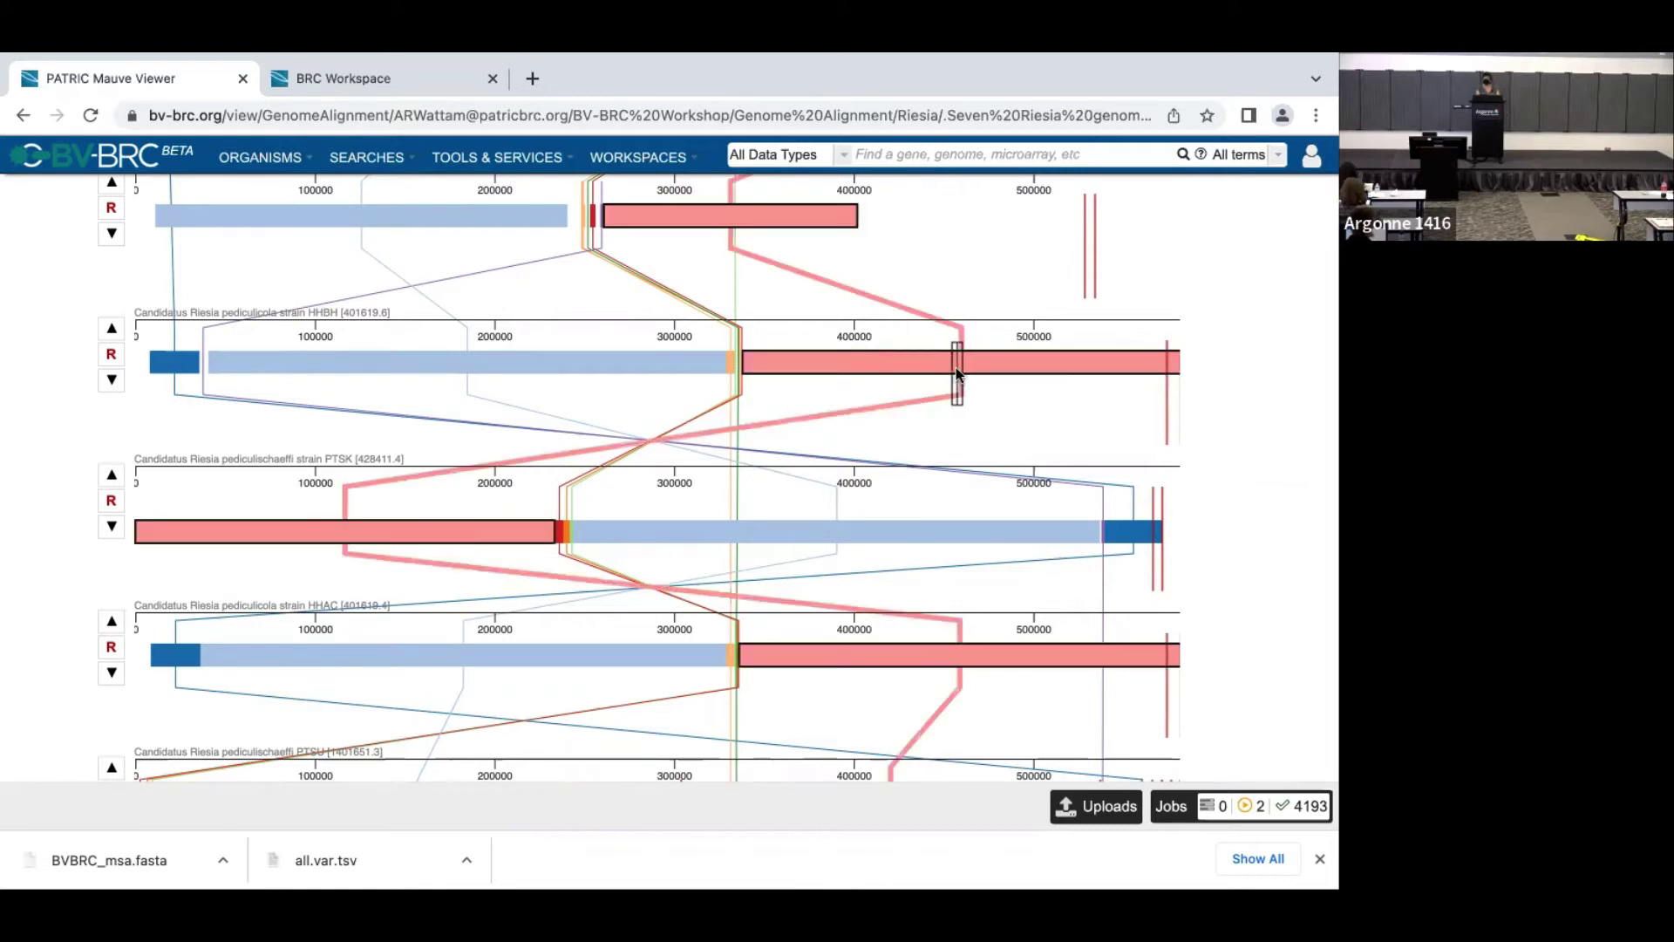
{"action": "scroll", "coordinate": [955, 367], "scroll_direction": "down", "scroll_amount": 3}
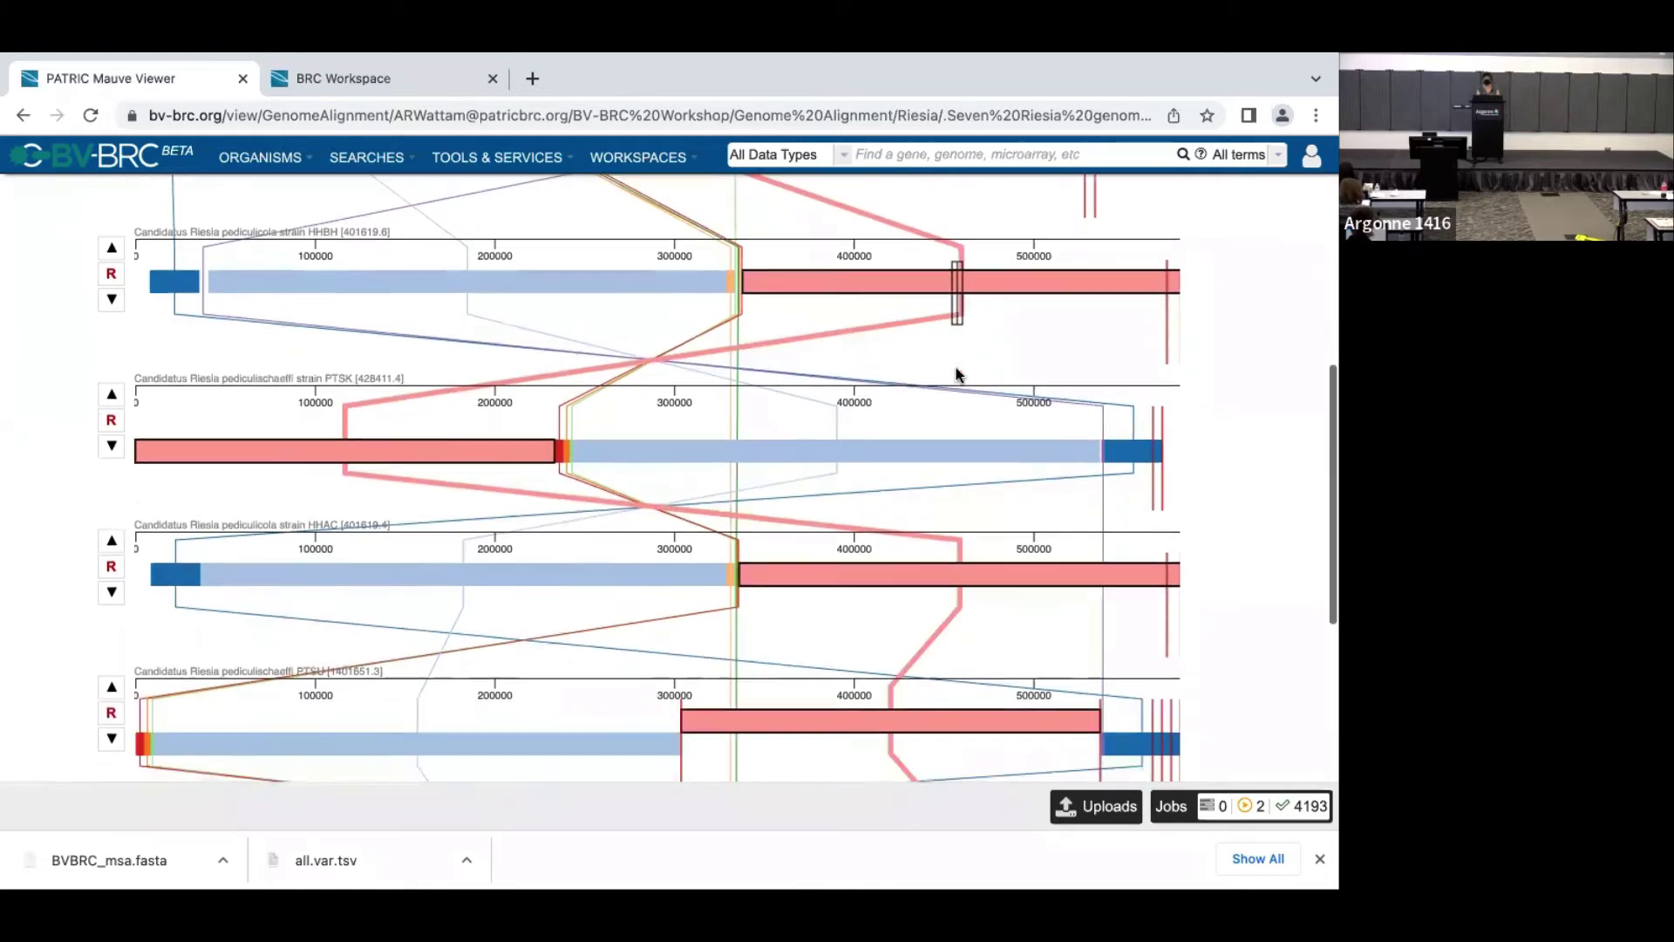
{"action": "scroll", "coordinate": [956, 368], "scroll_direction": "down", "scroll_amount": 1}
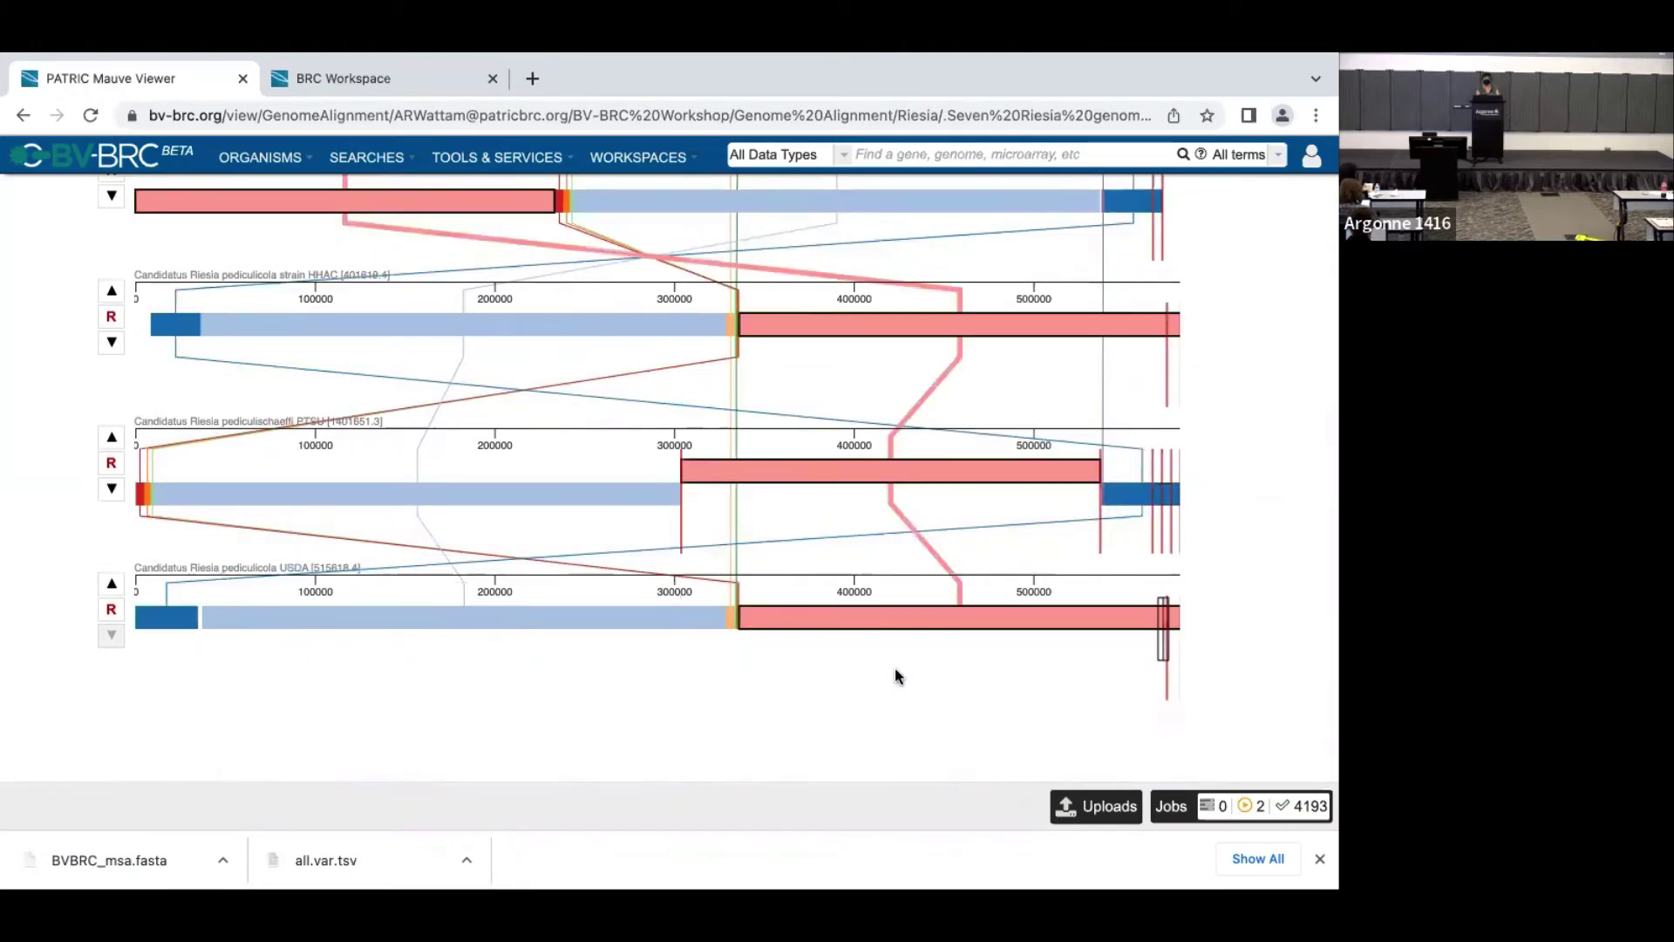
{"action": "scroll", "coordinate": [896, 669], "scroll_direction": "up", "scroll_amount": 5}
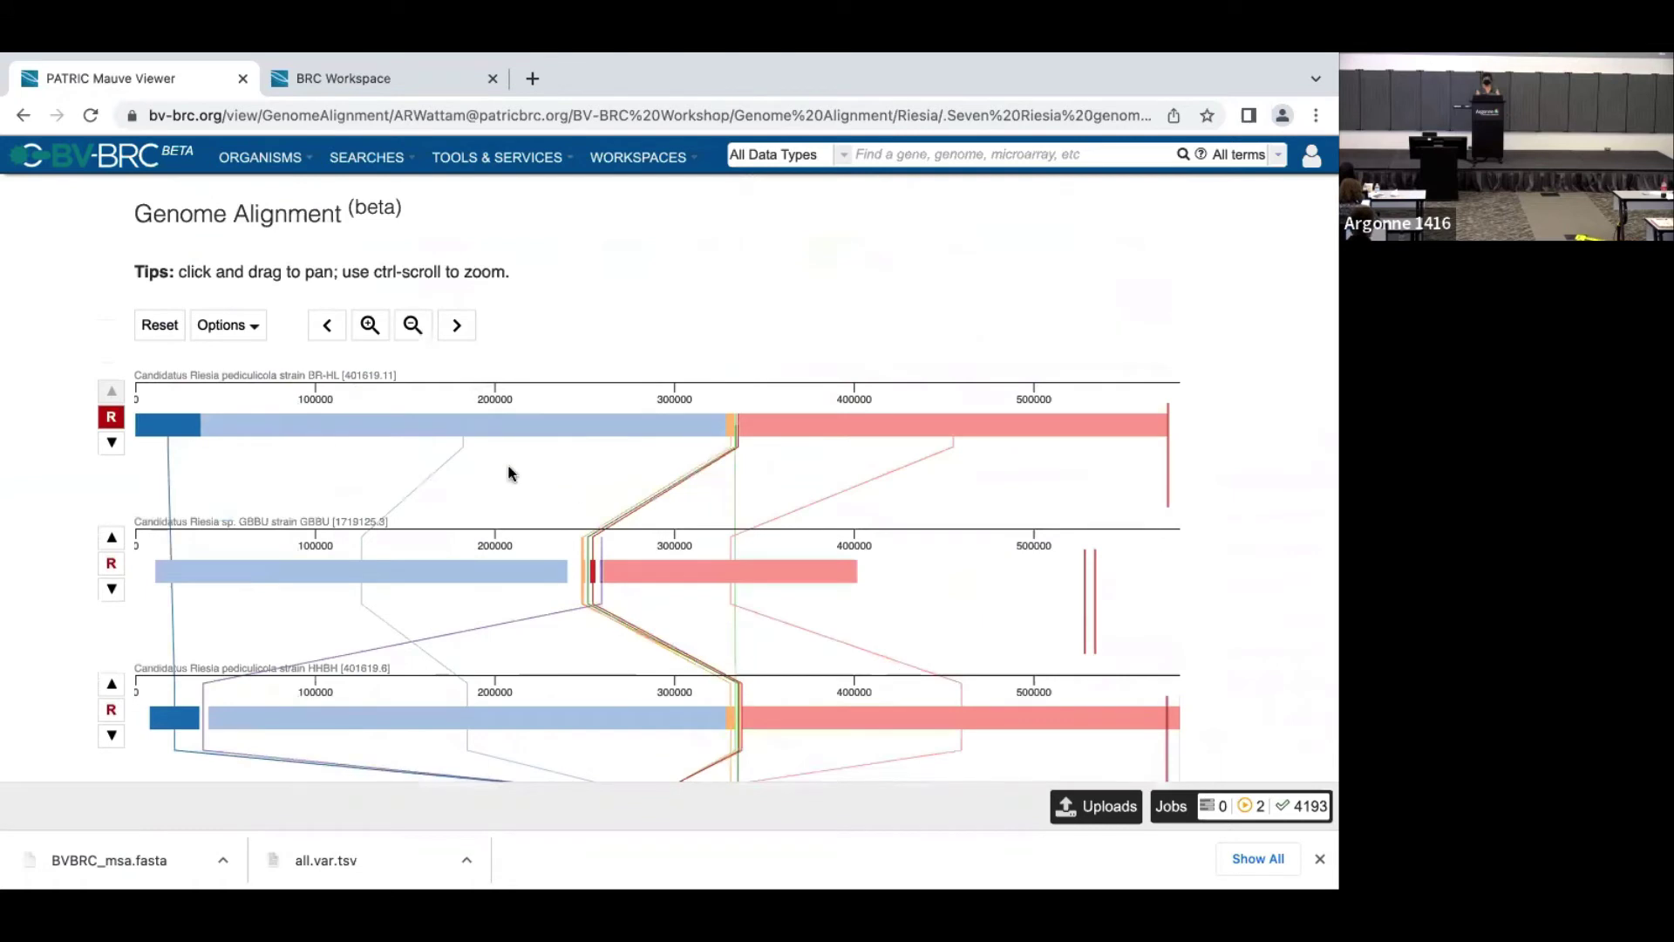
Step: Zoom into the alignment to about positions 260000 to 320000 so individual genes are drawn beneath the blocks
{"action": "left_click", "coordinate": [369, 325]}
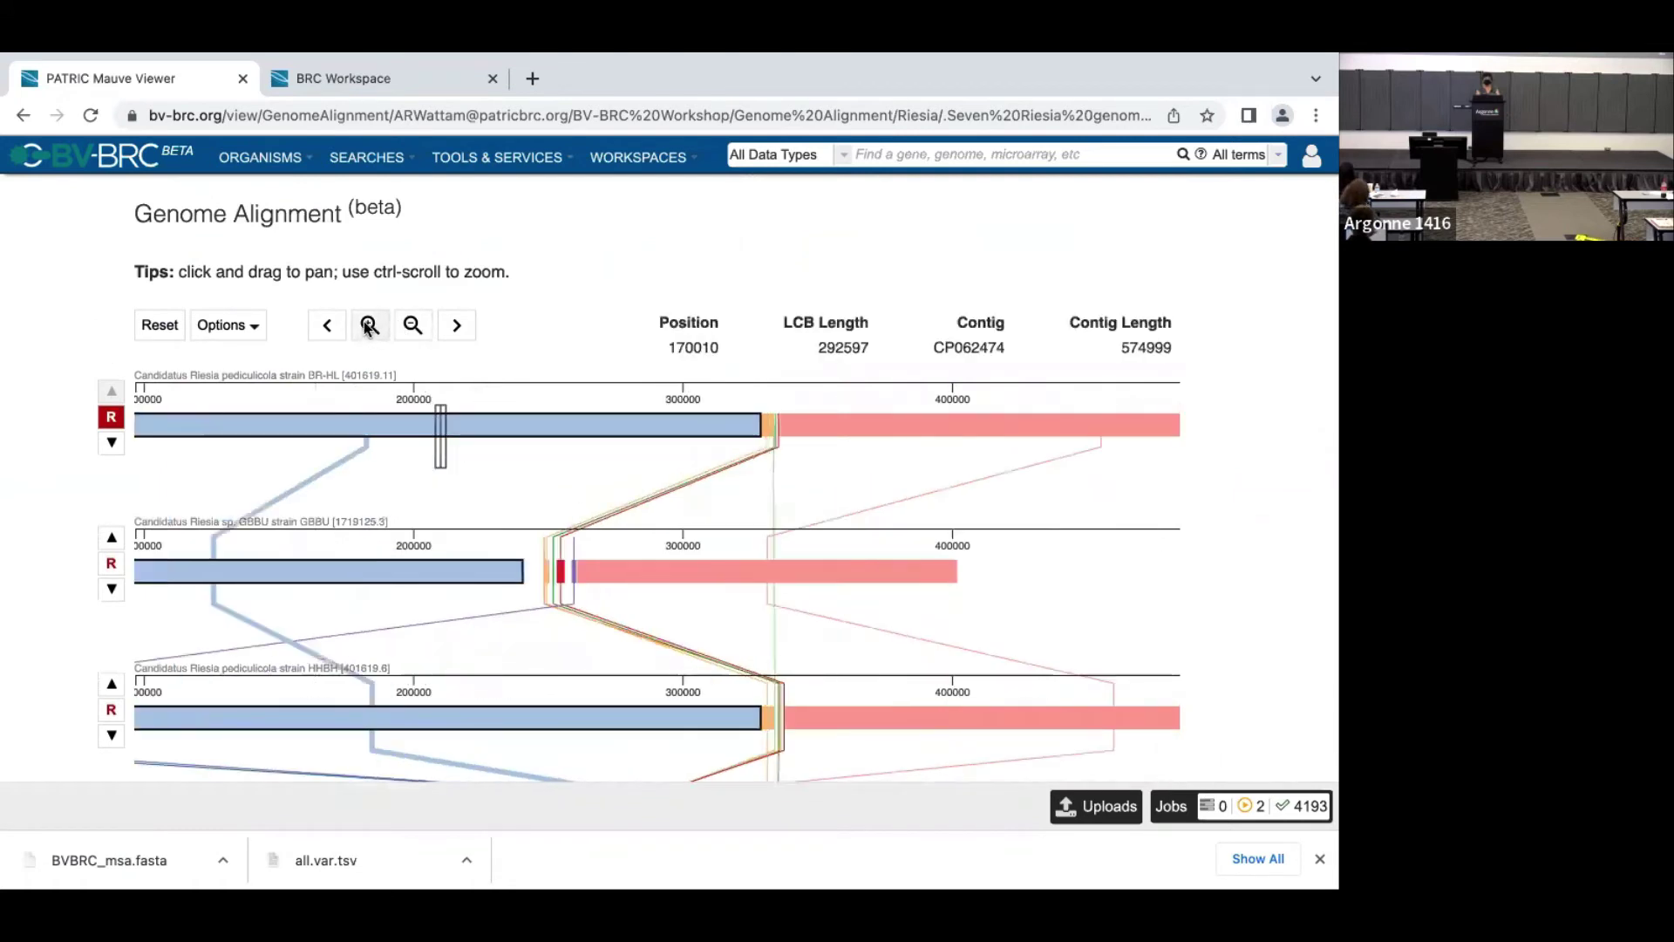
{"action": "left_click", "coordinate": [369, 325]}
{"action": "left_click", "coordinate": [369, 325]}
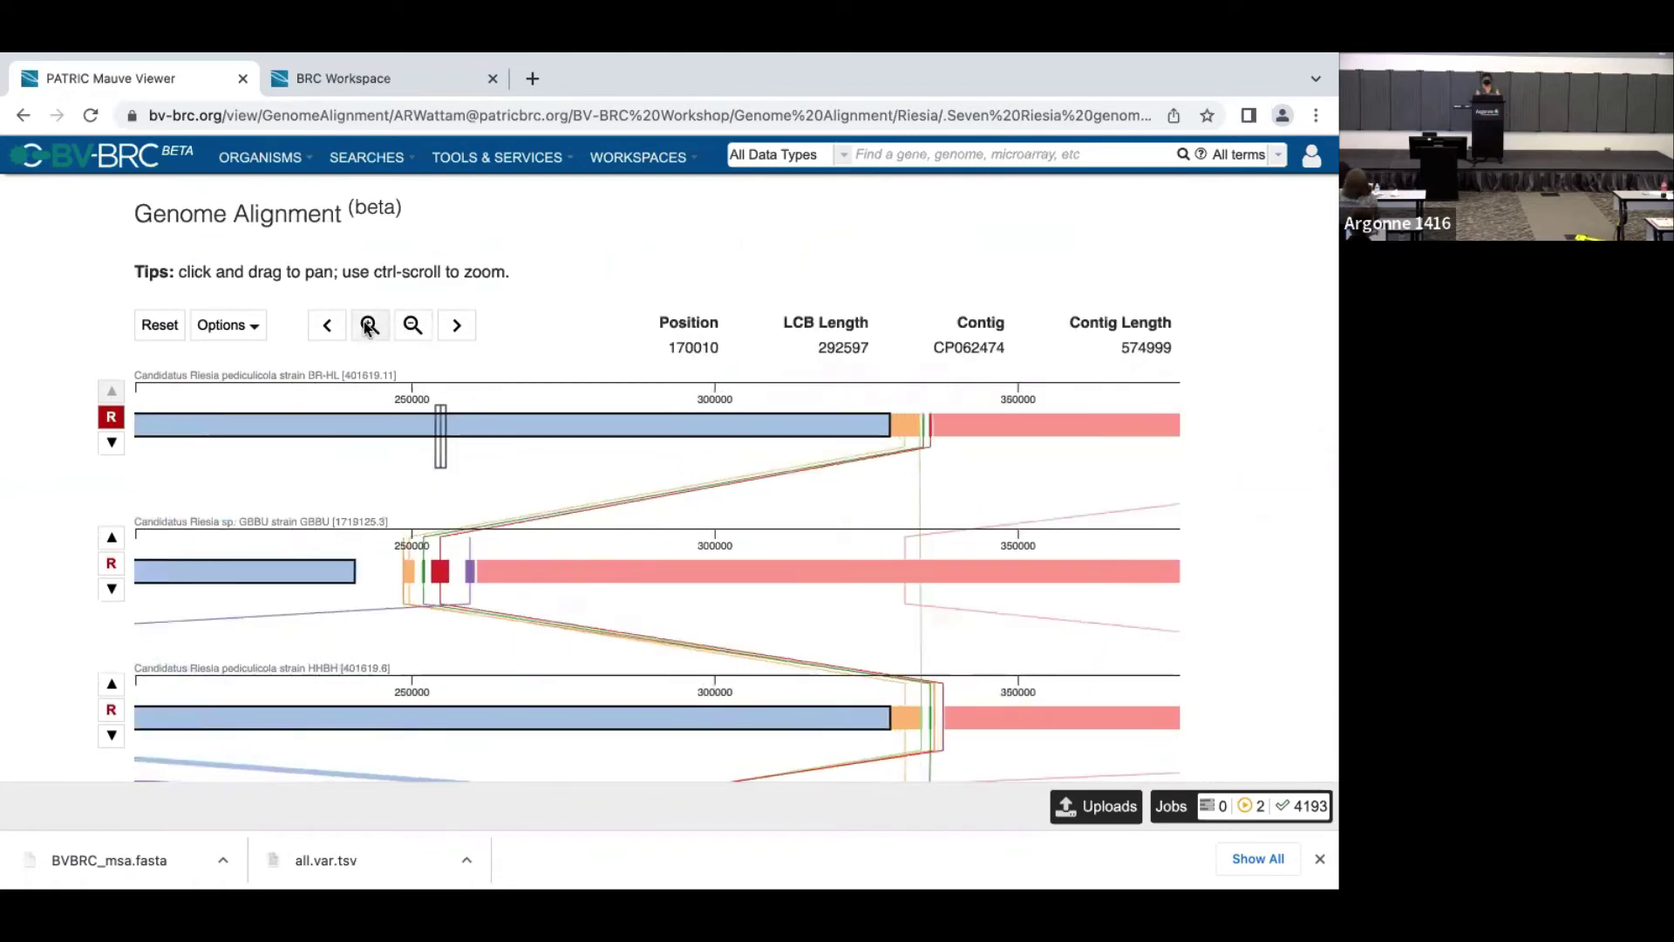
{"action": "left_click", "coordinate": [369, 325]}
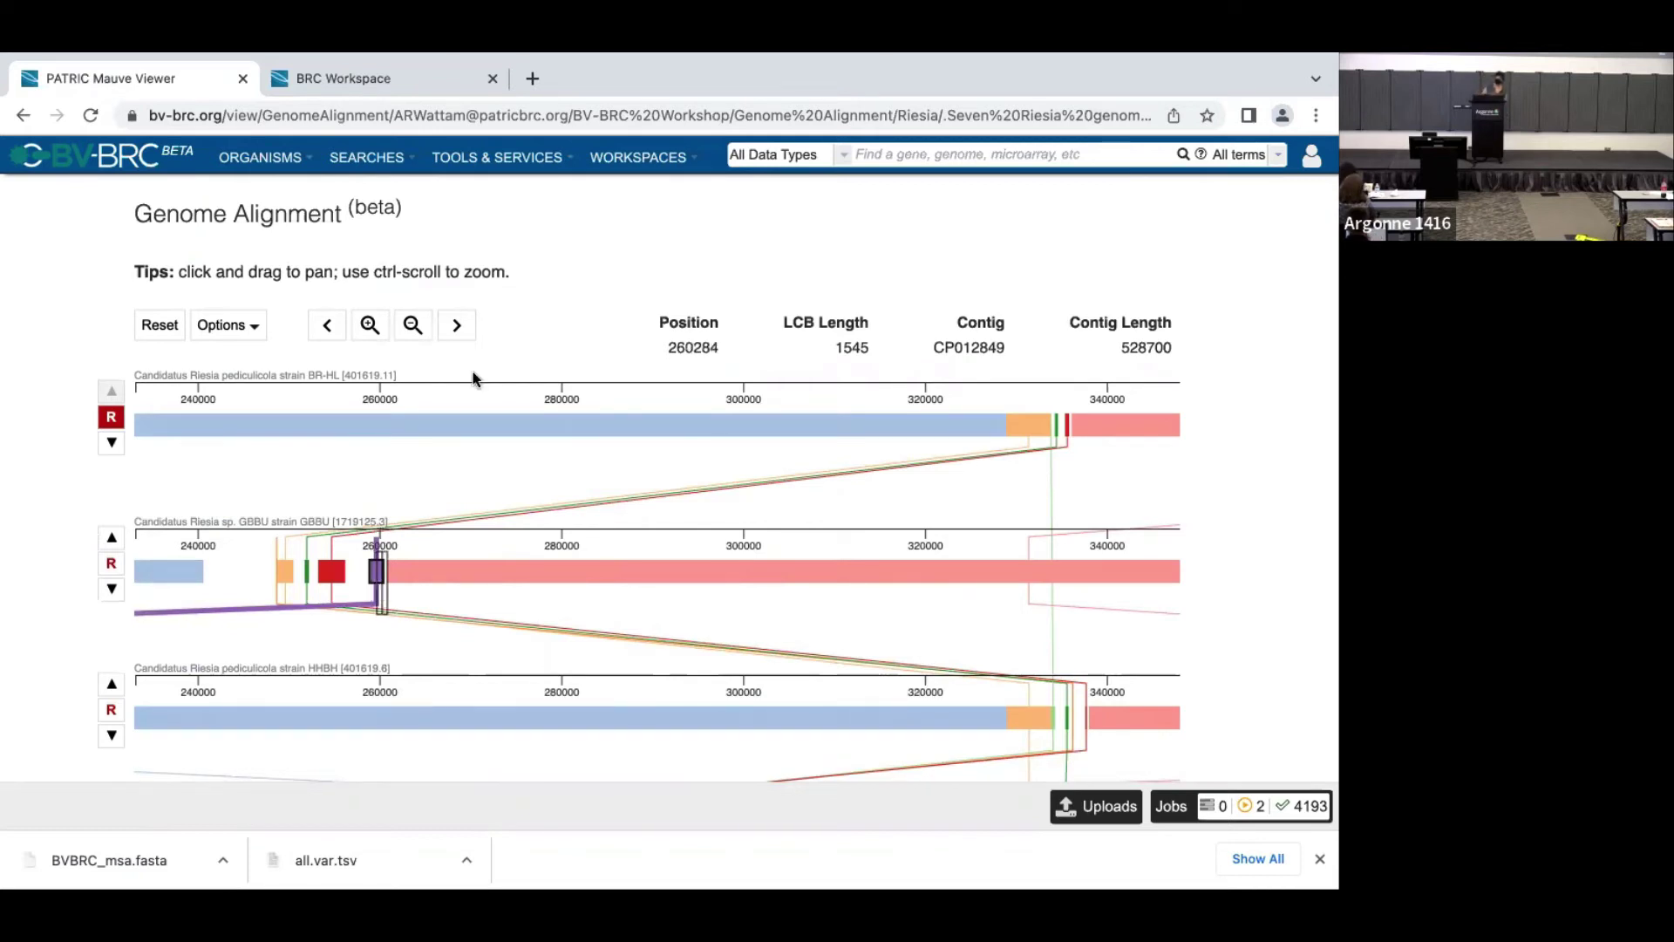
{"action": "left_click", "coordinate": [368, 326]}
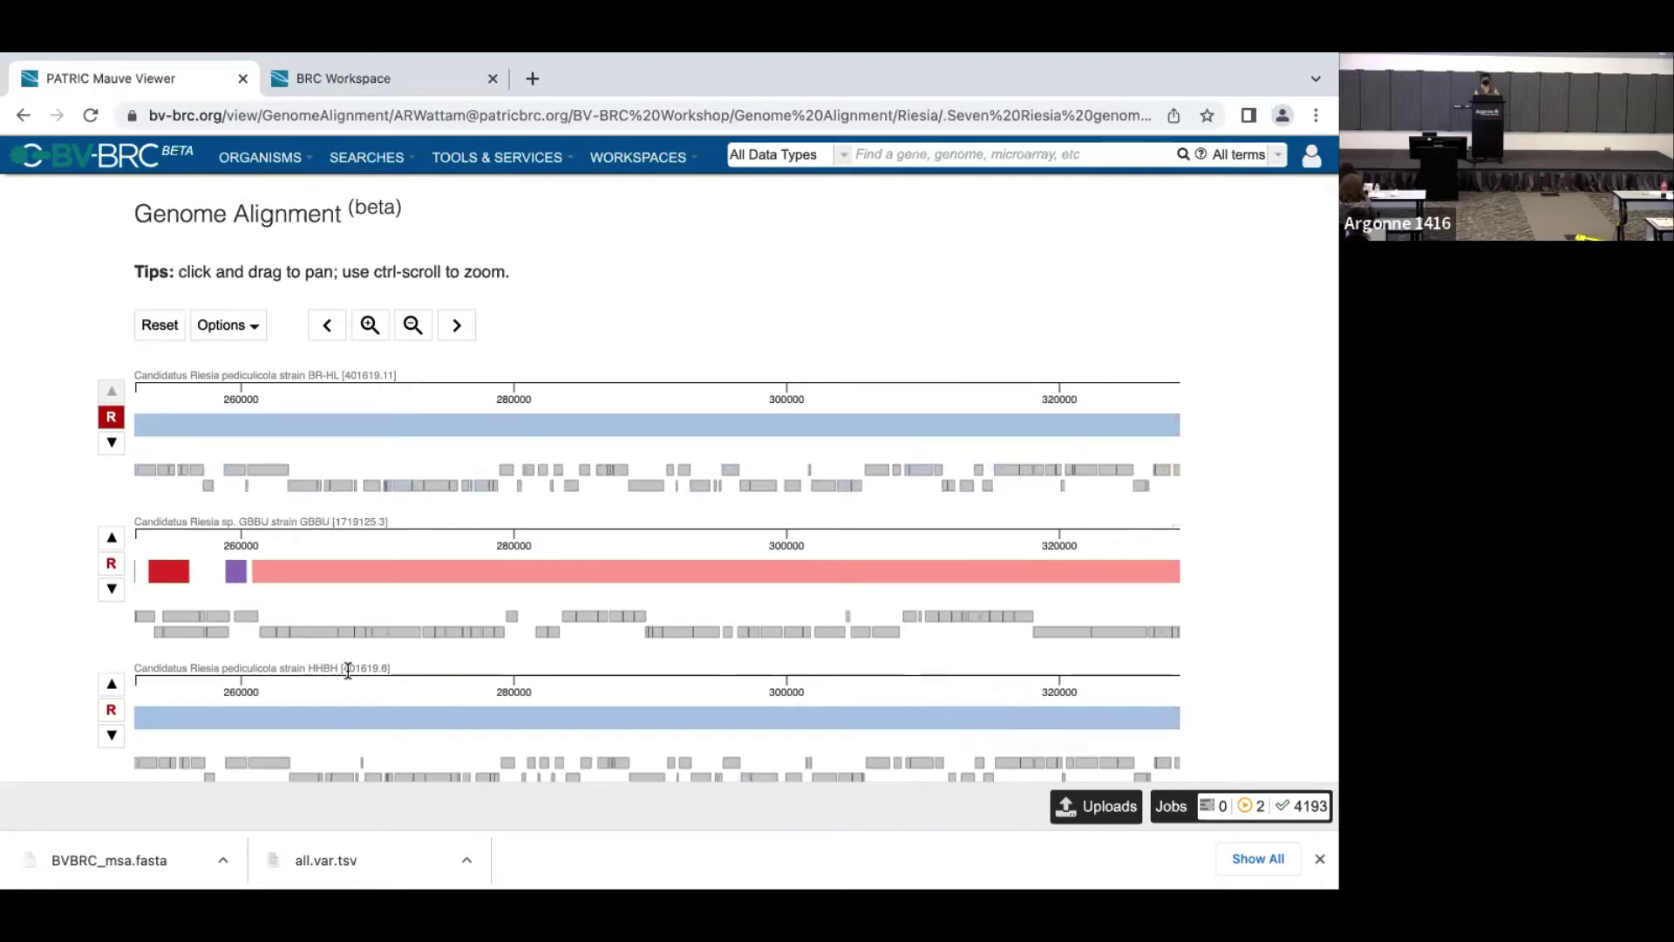
Step: View the feature summary of the GBBU strain's hypothetical protein gene near position 271000, then close it
{"action": "mouse_move", "coordinate": [285, 633]}
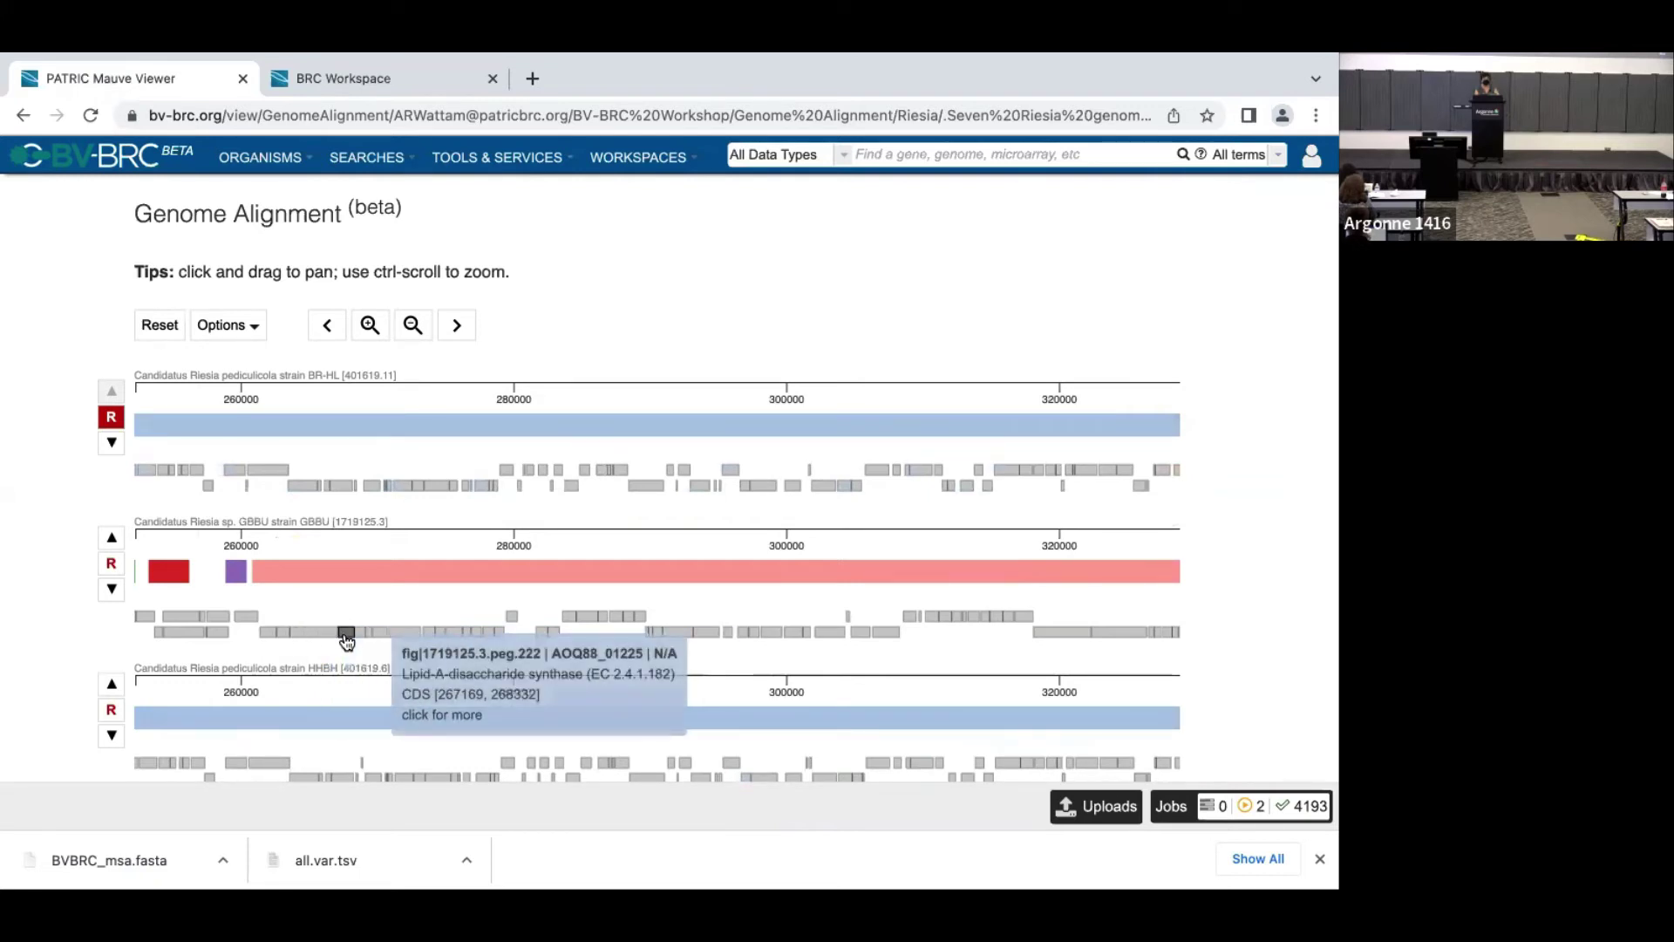
{"action": "mouse_move", "coordinate": [395, 639]}
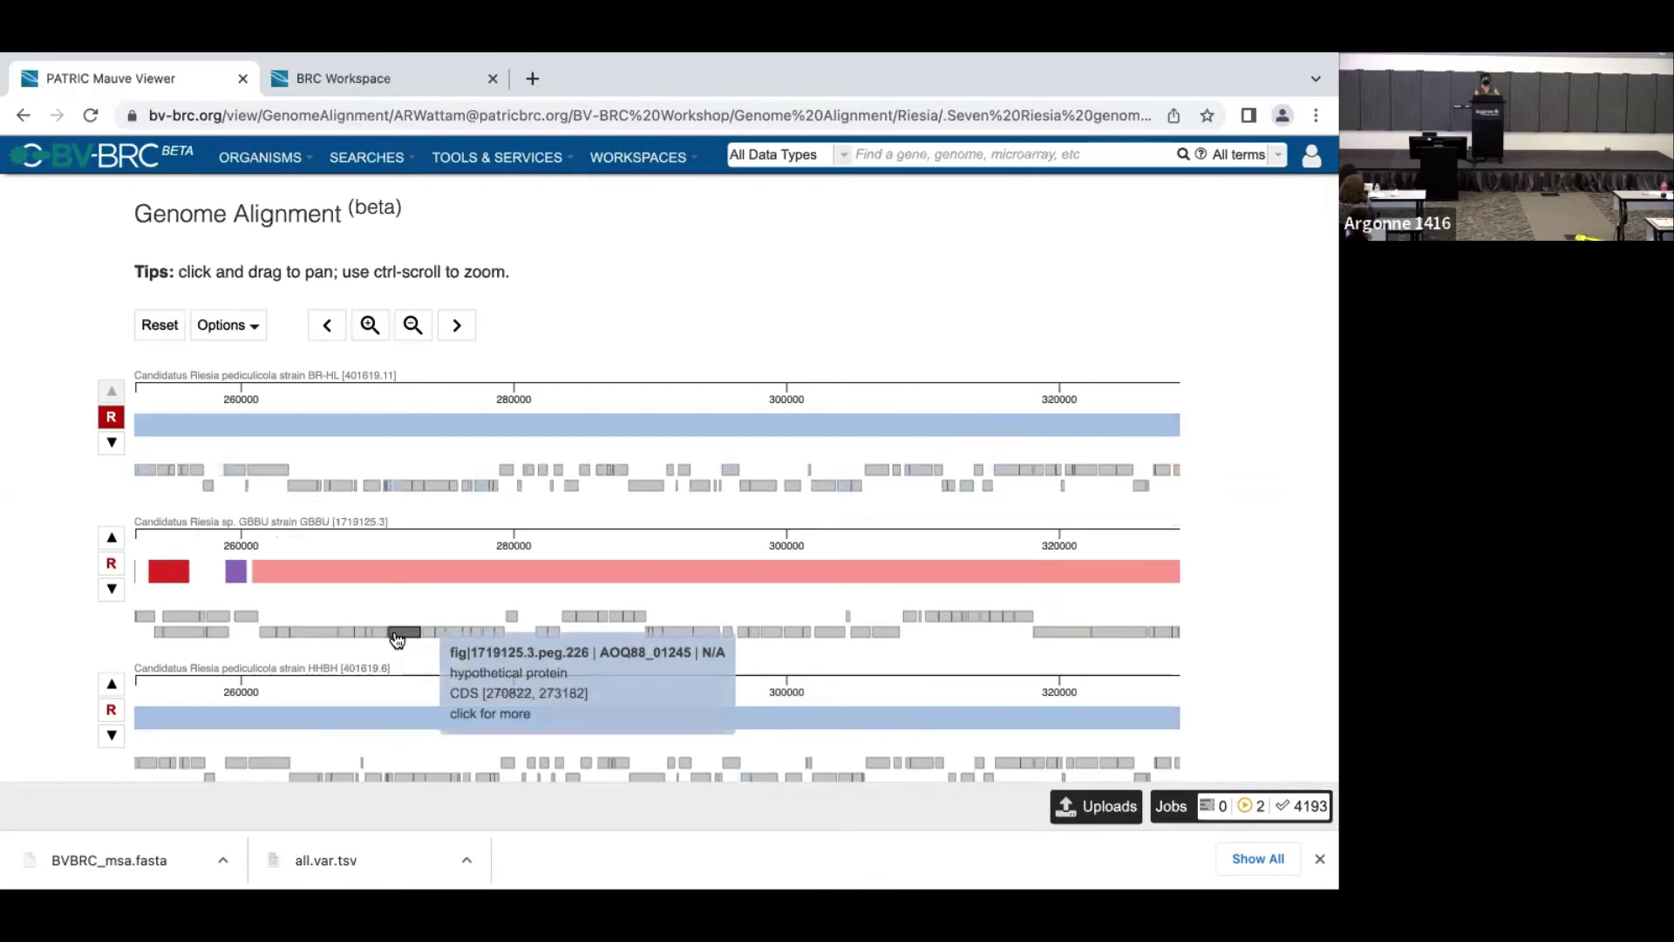
{"action": "left_click", "coordinate": [396, 634]}
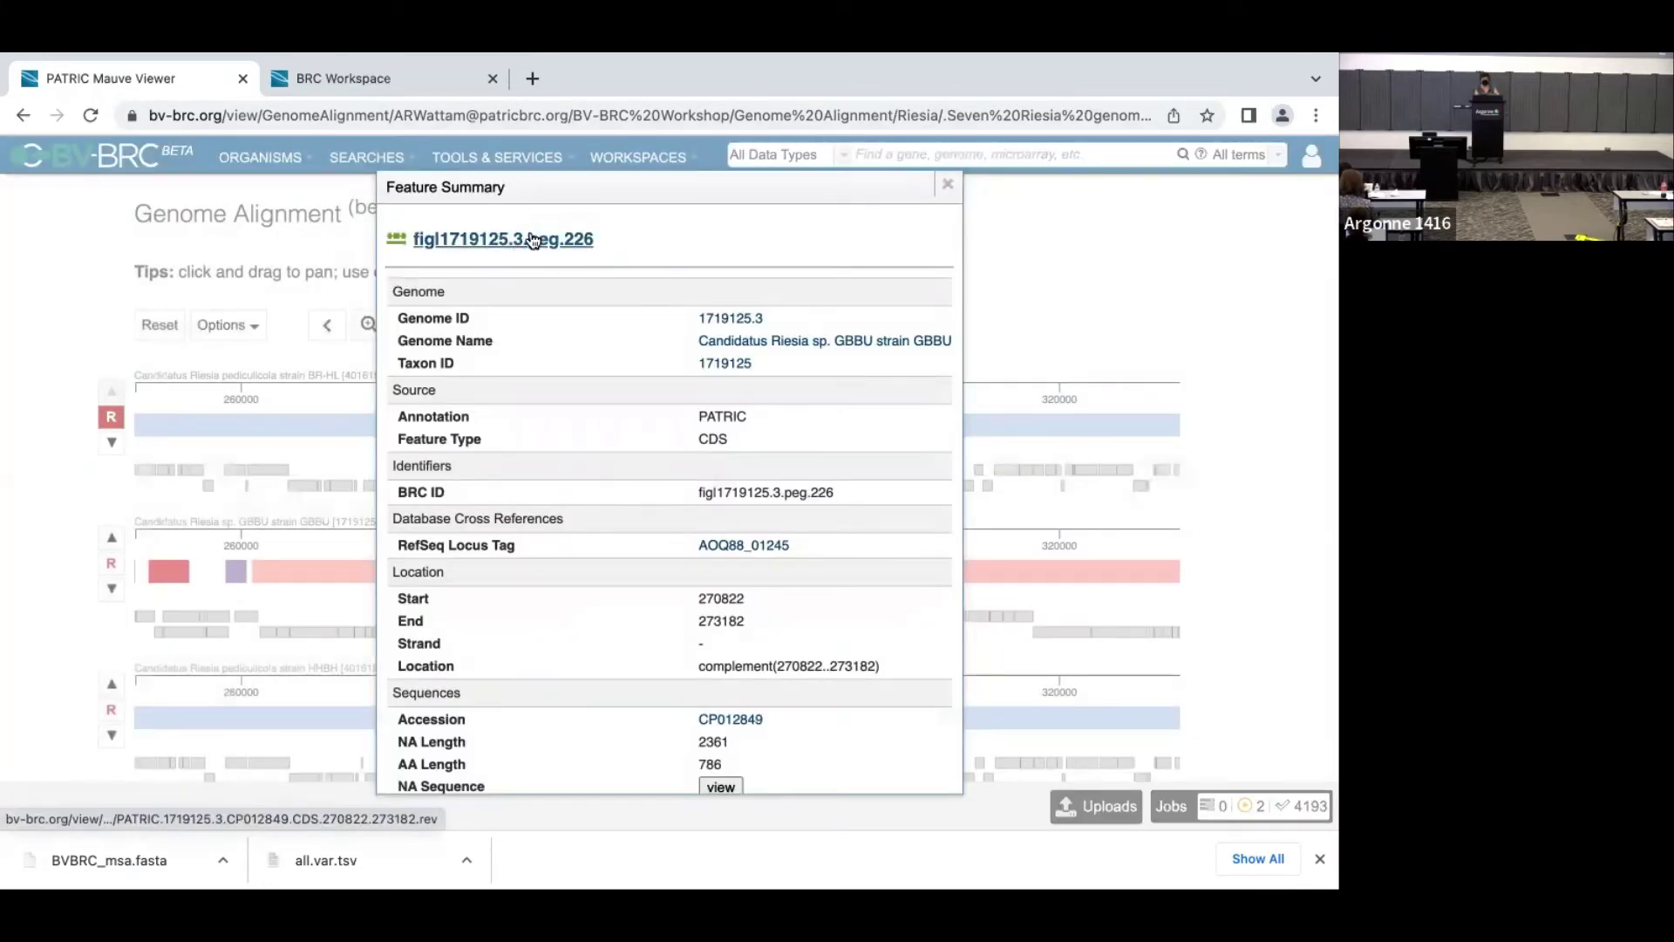
{"action": "left_click", "coordinate": [948, 191]}
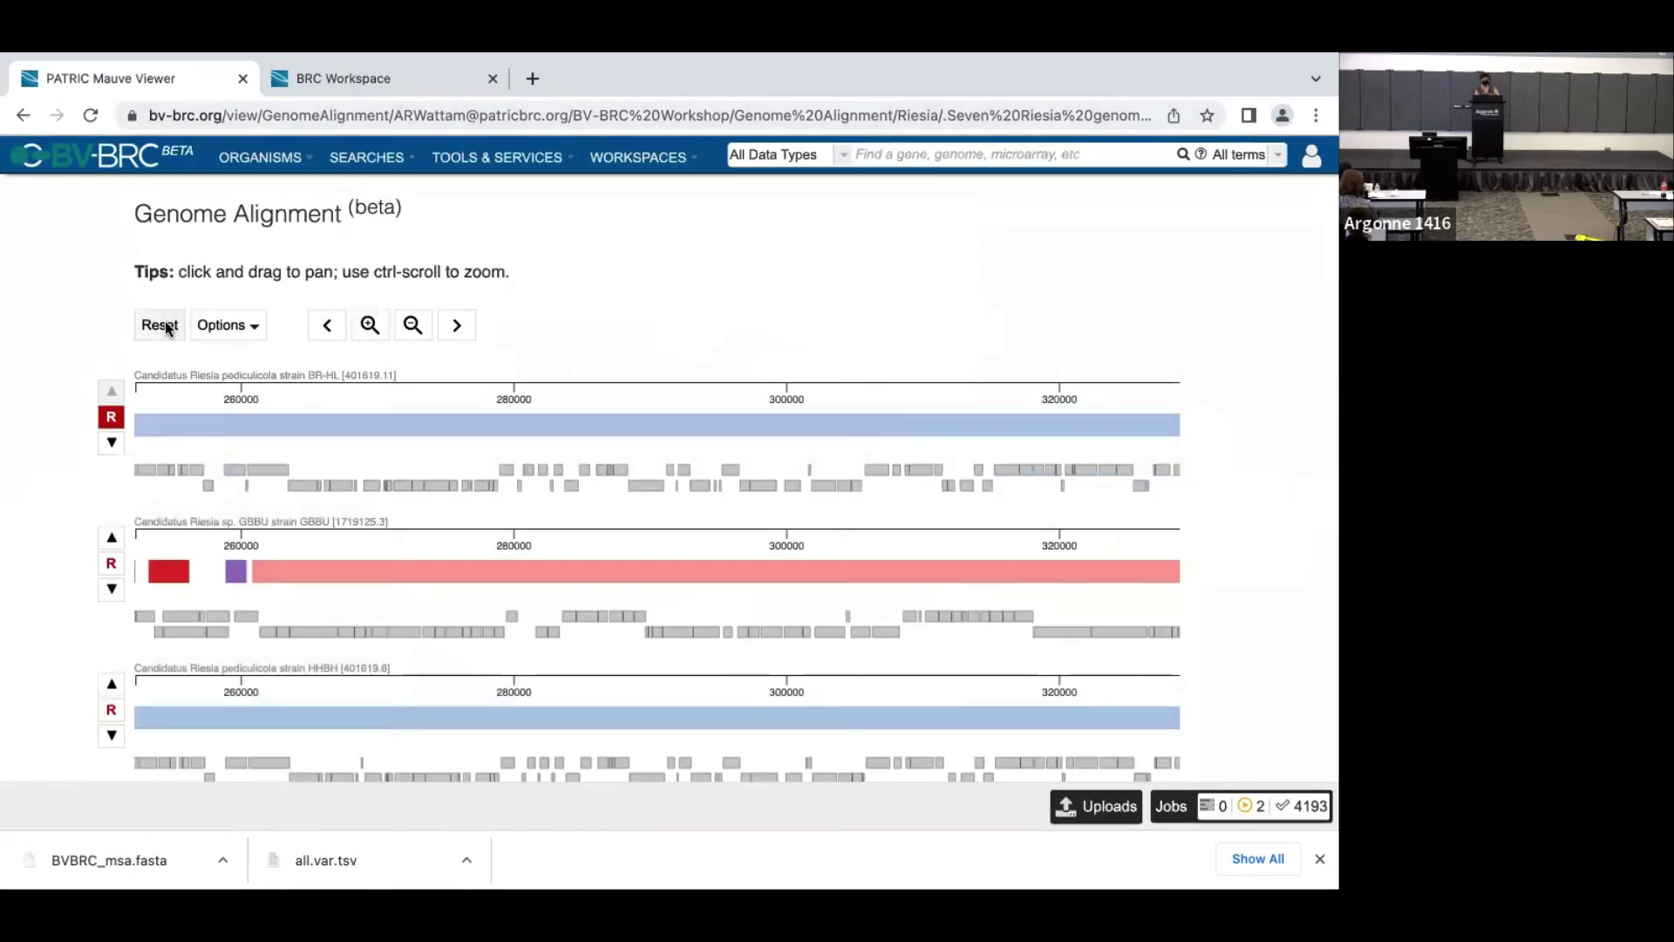
Step: Zoom the Riesia alignment out to full genome length and compare the blocks of all strains down to USDA
{"action": "left_click", "coordinate": [413, 325]}
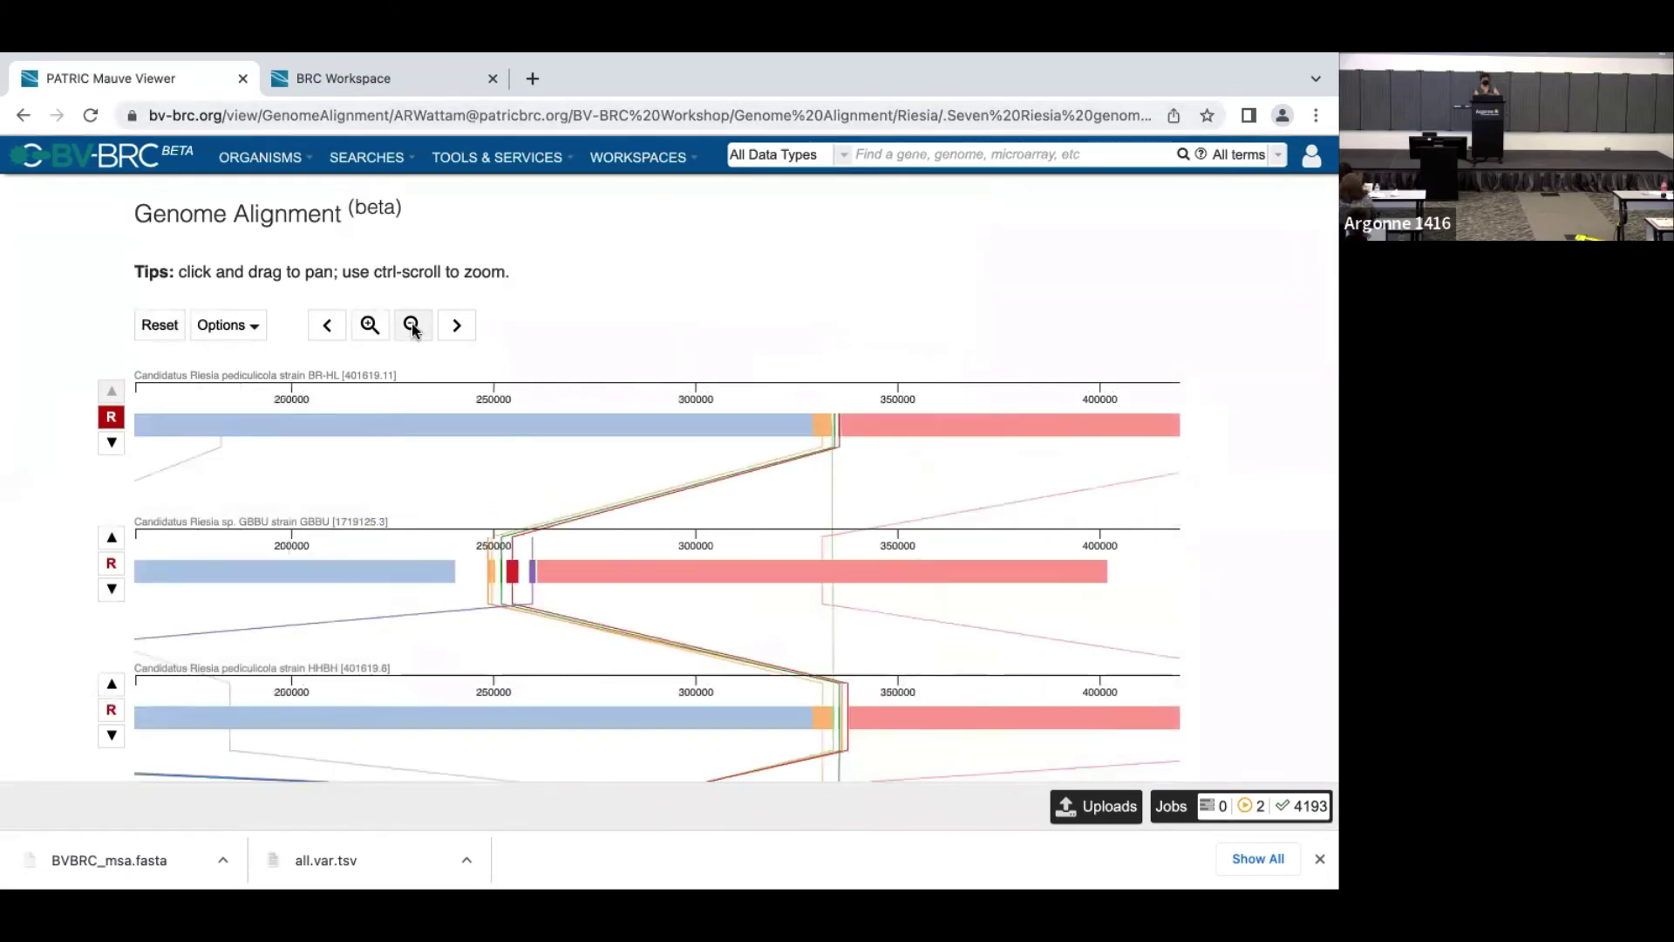
{"action": "left_click", "coordinate": [413, 325]}
{"action": "scroll", "coordinate": [412, 327], "scroll_direction": "down", "scroll_amount": 7}
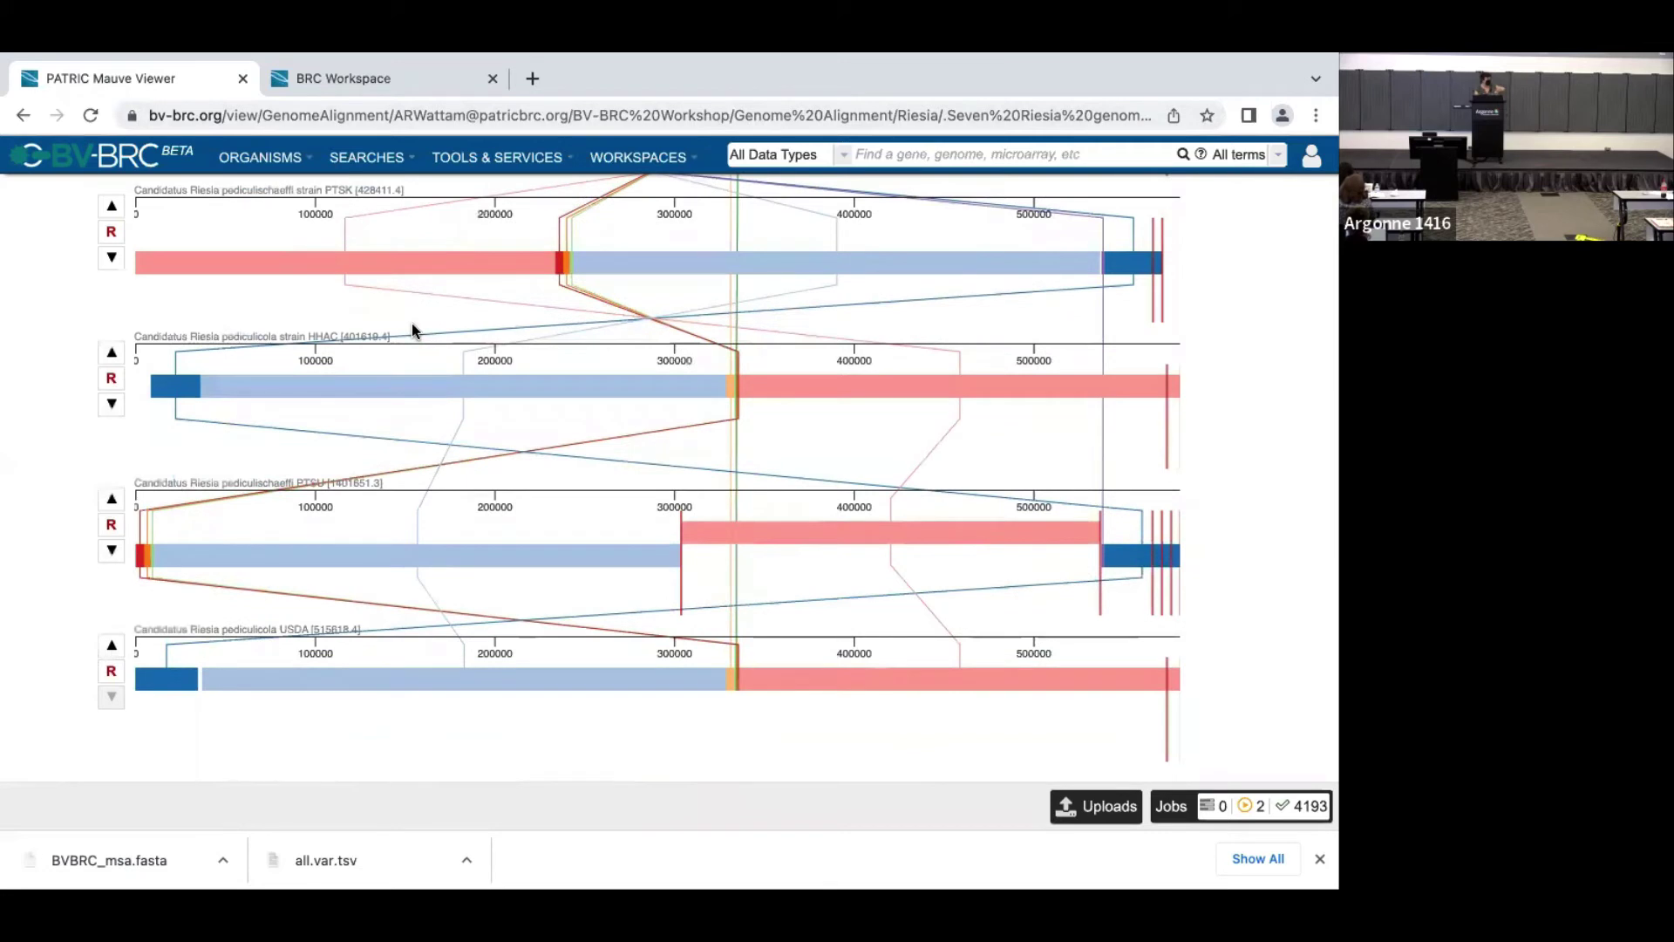
{"action": "scroll", "coordinate": [411, 330], "scroll_direction": "down", "scroll_amount": 1}
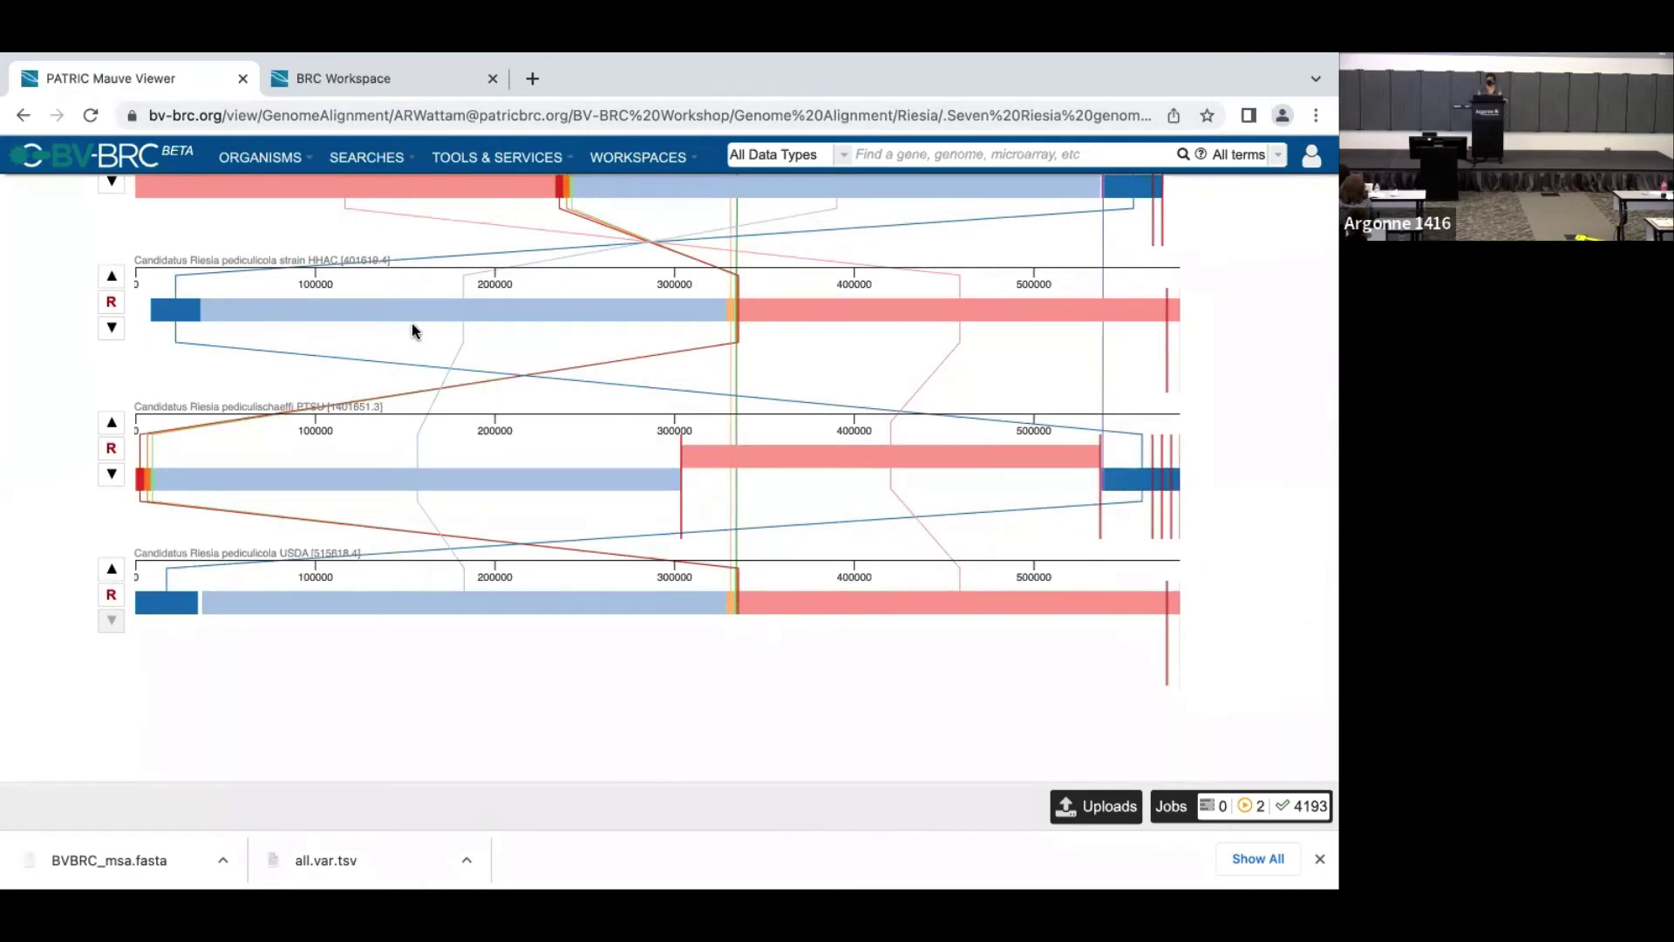
{"action": "scroll", "coordinate": [412, 329], "scroll_direction": "up", "scroll_amount": 8}
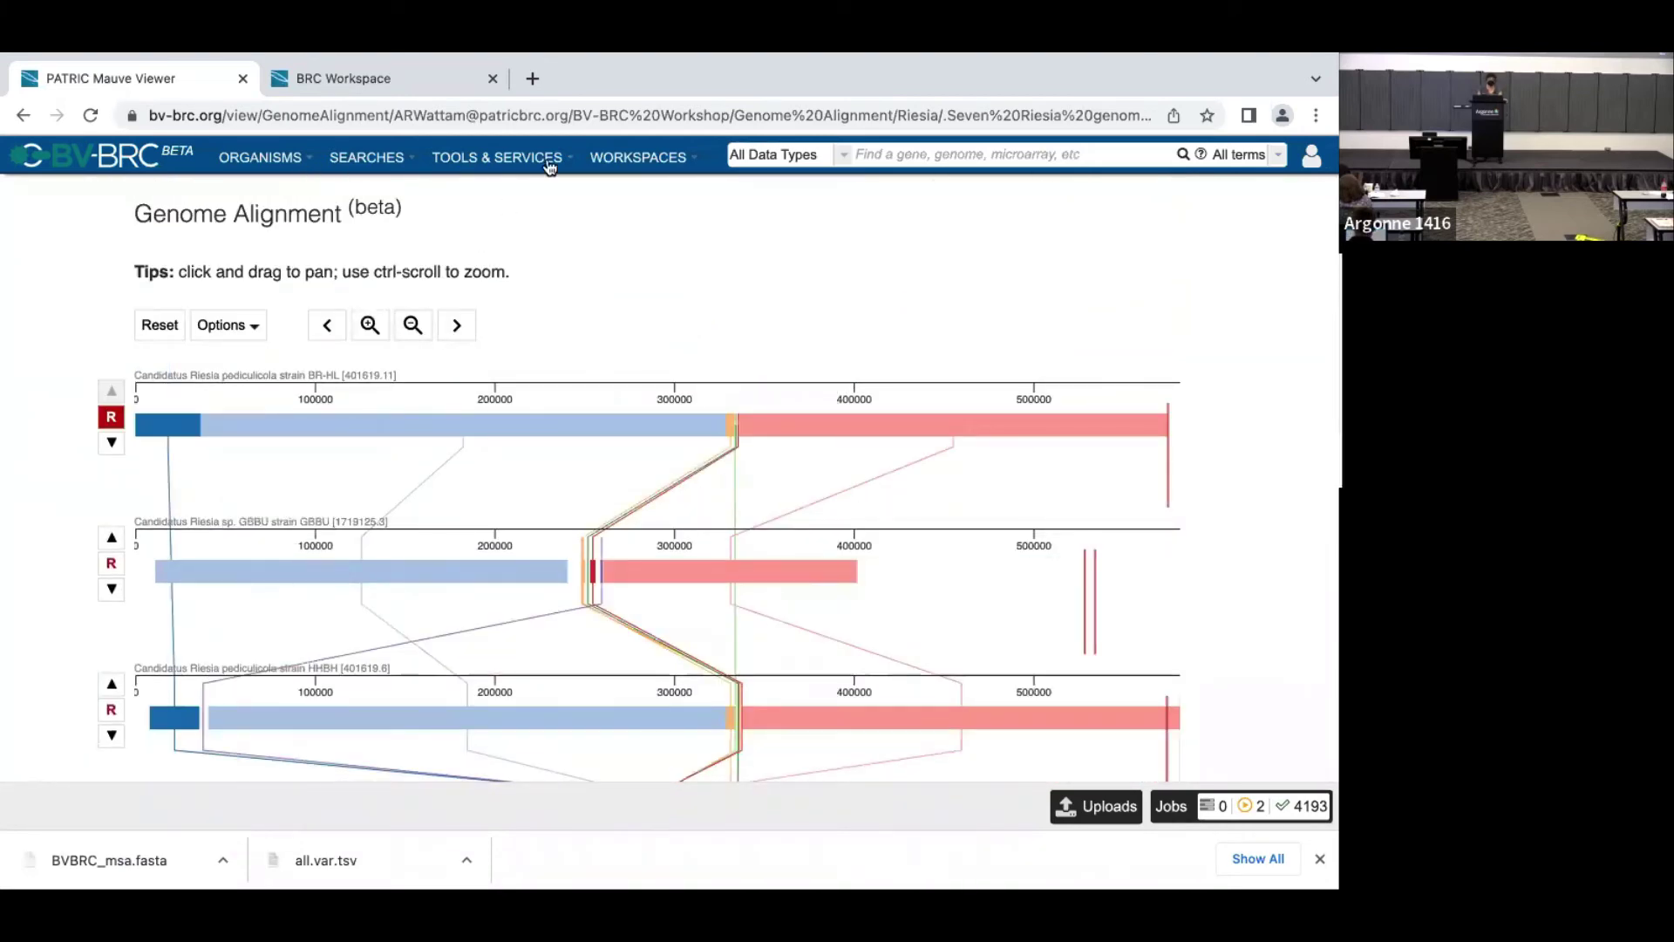
Step: Open the Brucella abortus as reference 5 genomes result from the Genome Alignment/Brucella folder in the alignment viewer
{"action": "left_click", "coordinate": [23, 115]}
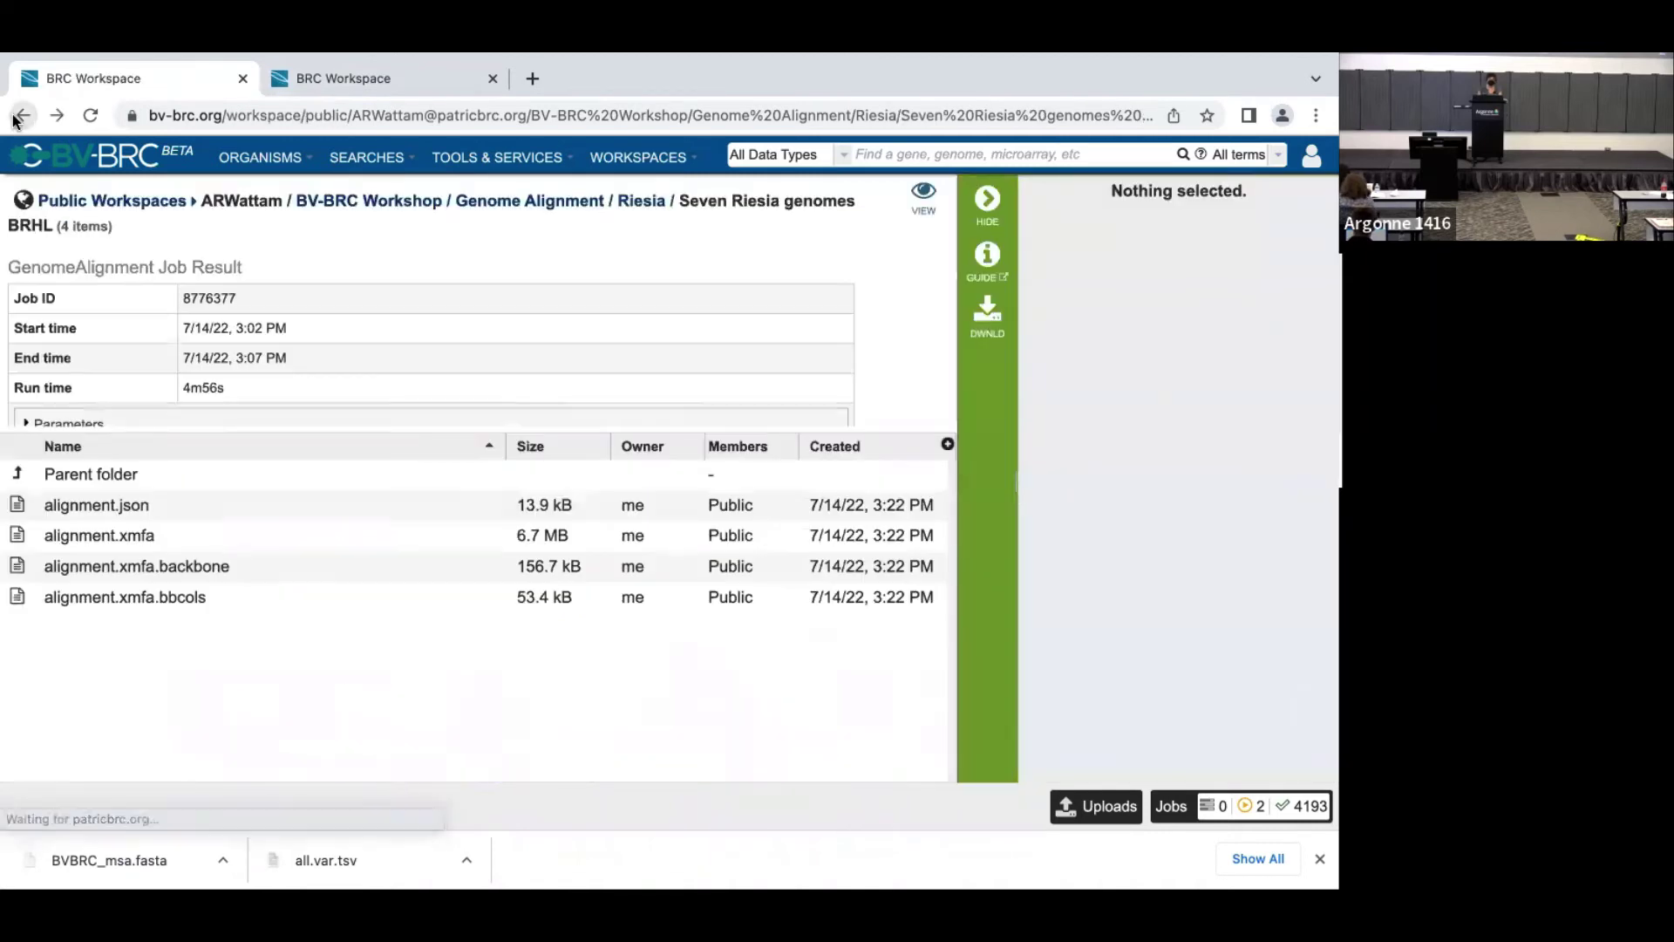
{"action": "left_click", "coordinate": [566, 203]}
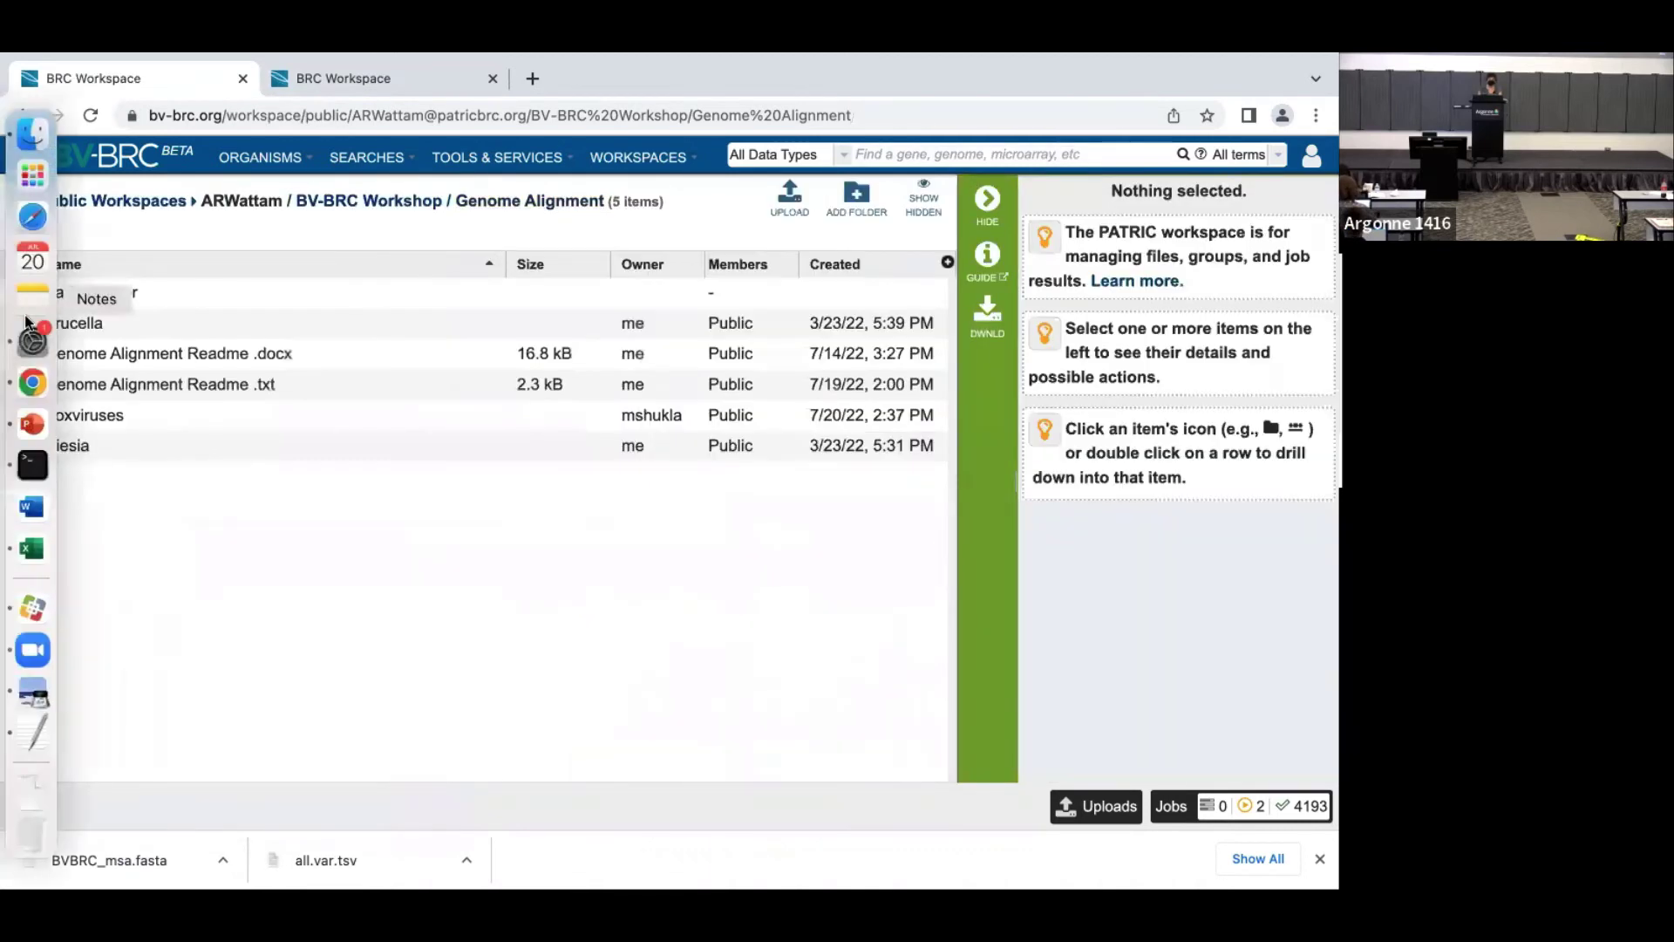
{"action": "left_click", "coordinate": [19, 323]}
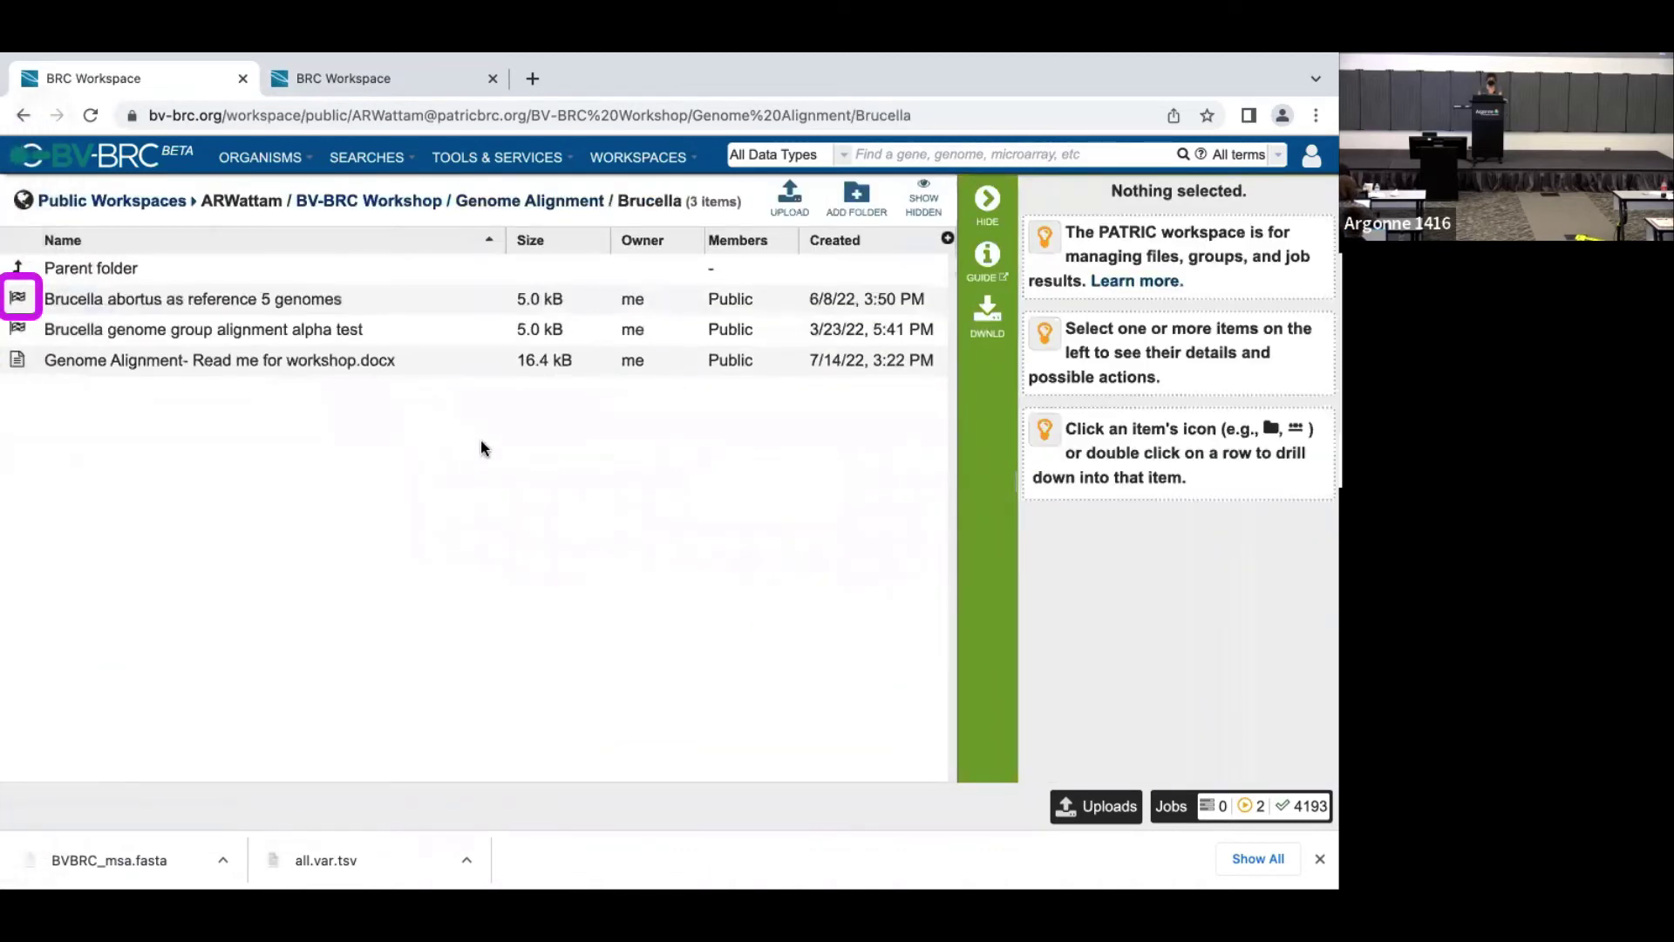
{"action": "left_click", "coordinate": [239, 299]}
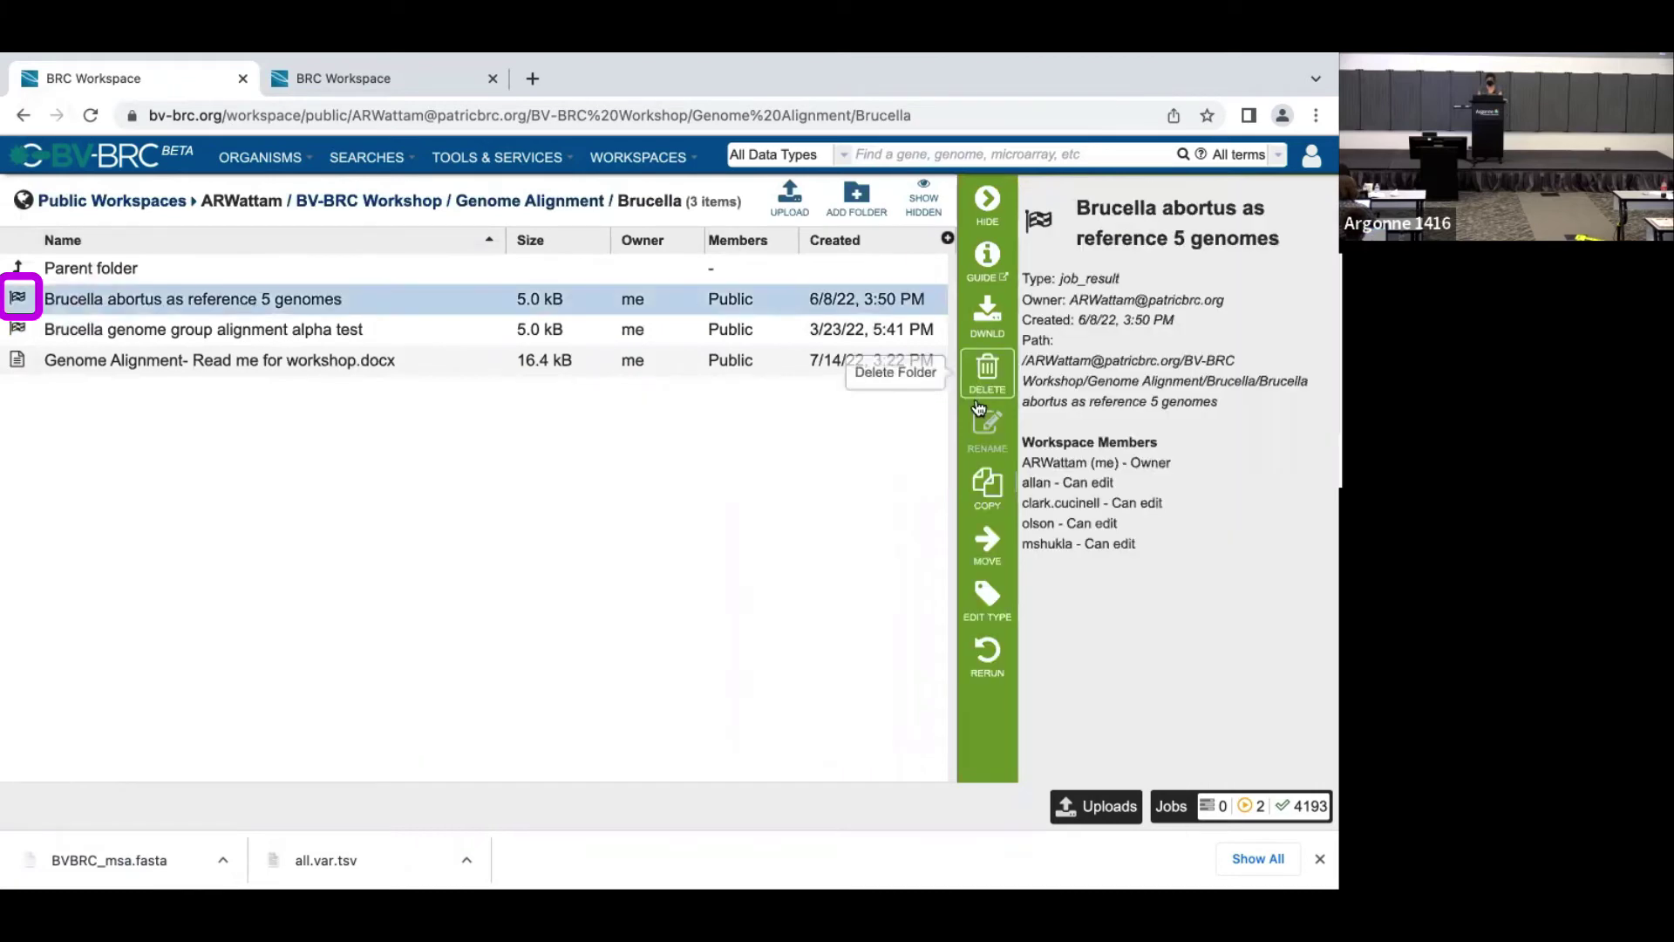
{"action": "left_click", "coordinate": [988, 318]}
{"action": "left_click", "coordinate": [922, 208]}
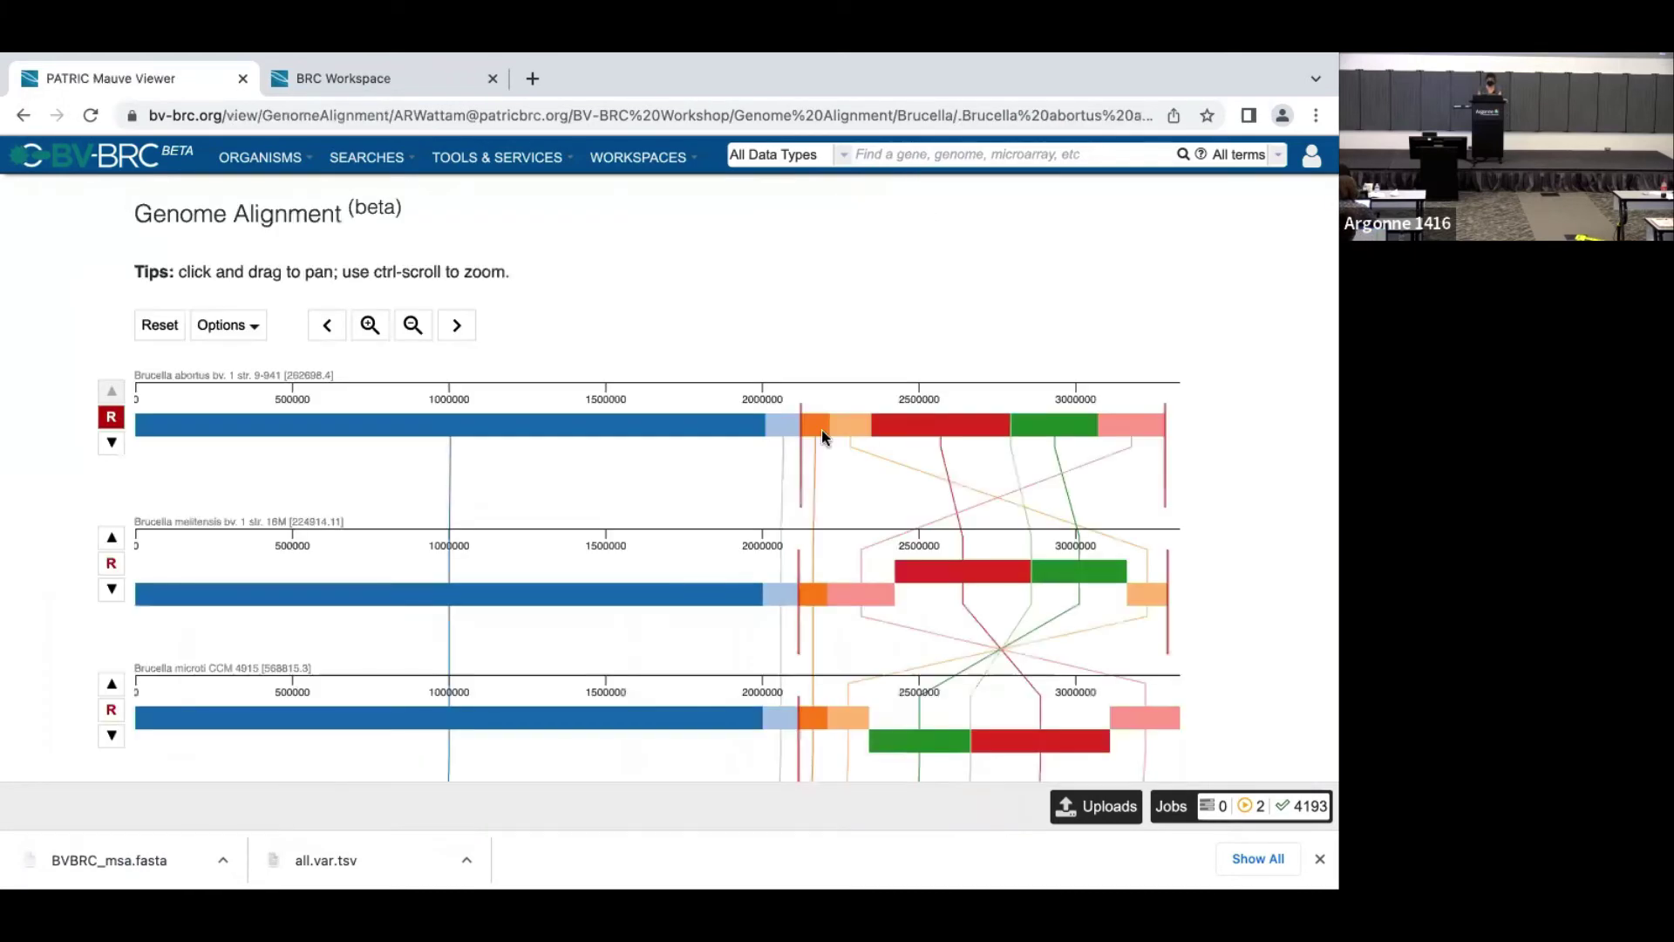
Step: Trace the red alignment block from Brucella abortus through the other Brucella genomes to compare its position and orientation
{"action": "scroll", "coordinate": [822, 437], "scroll_direction": "down", "scroll_amount": 3}
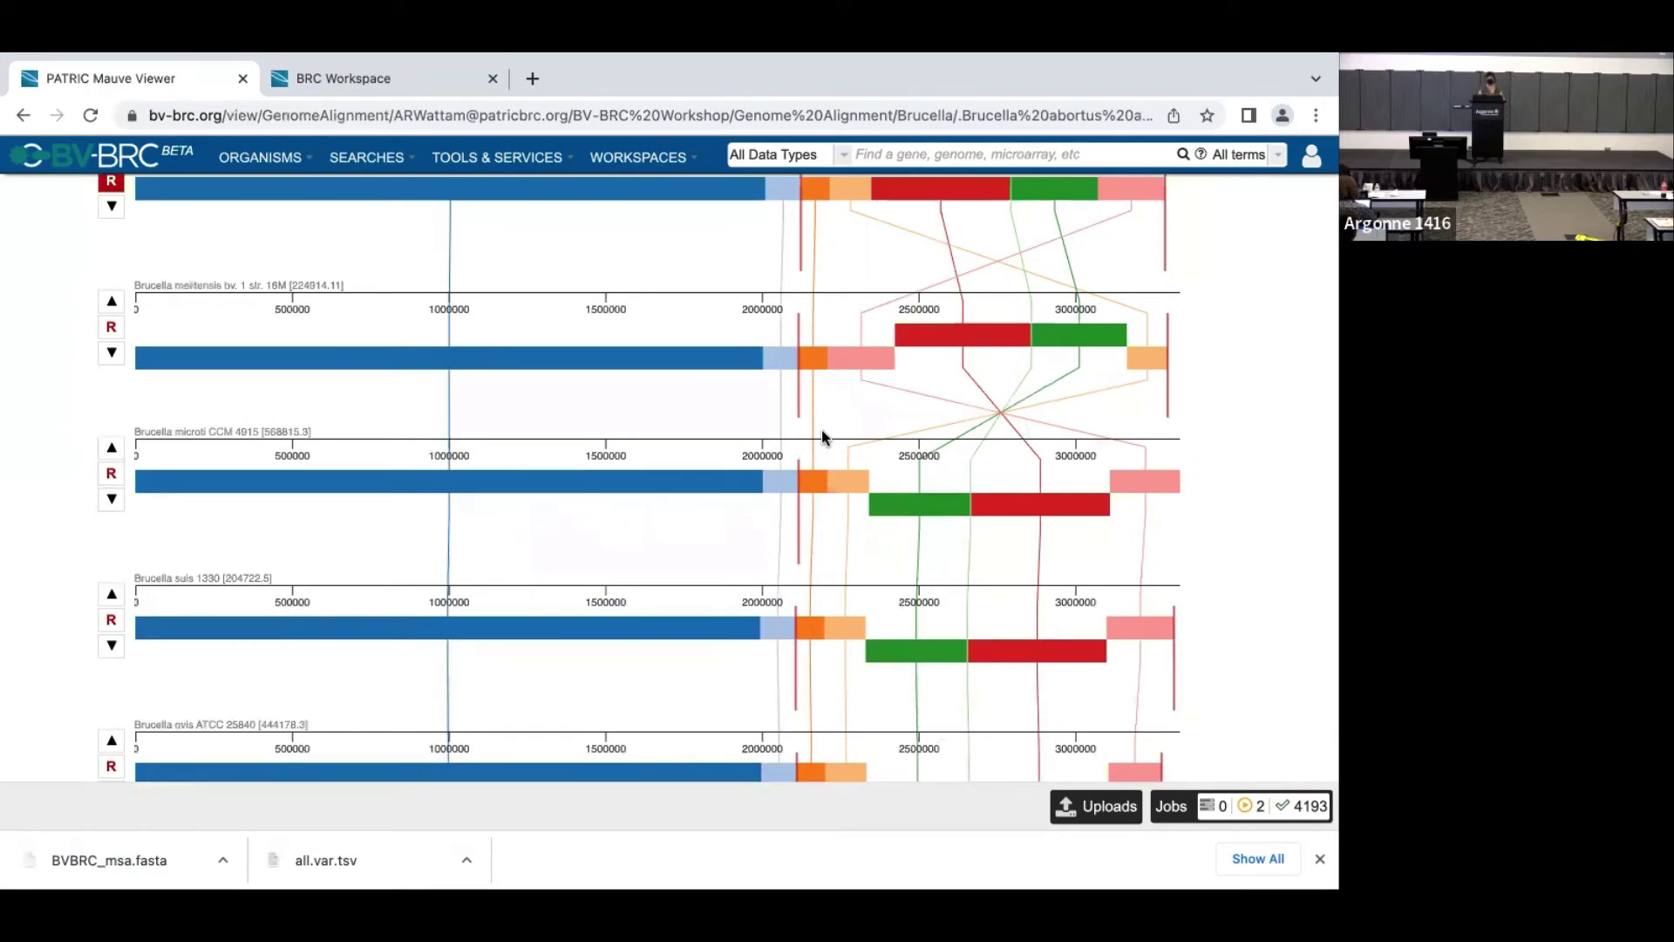
{"action": "scroll", "coordinate": [821, 437], "scroll_direction": "up", "scroll_amount": 2}
{"action": "left_click", "coordinate": [1023, 464]}
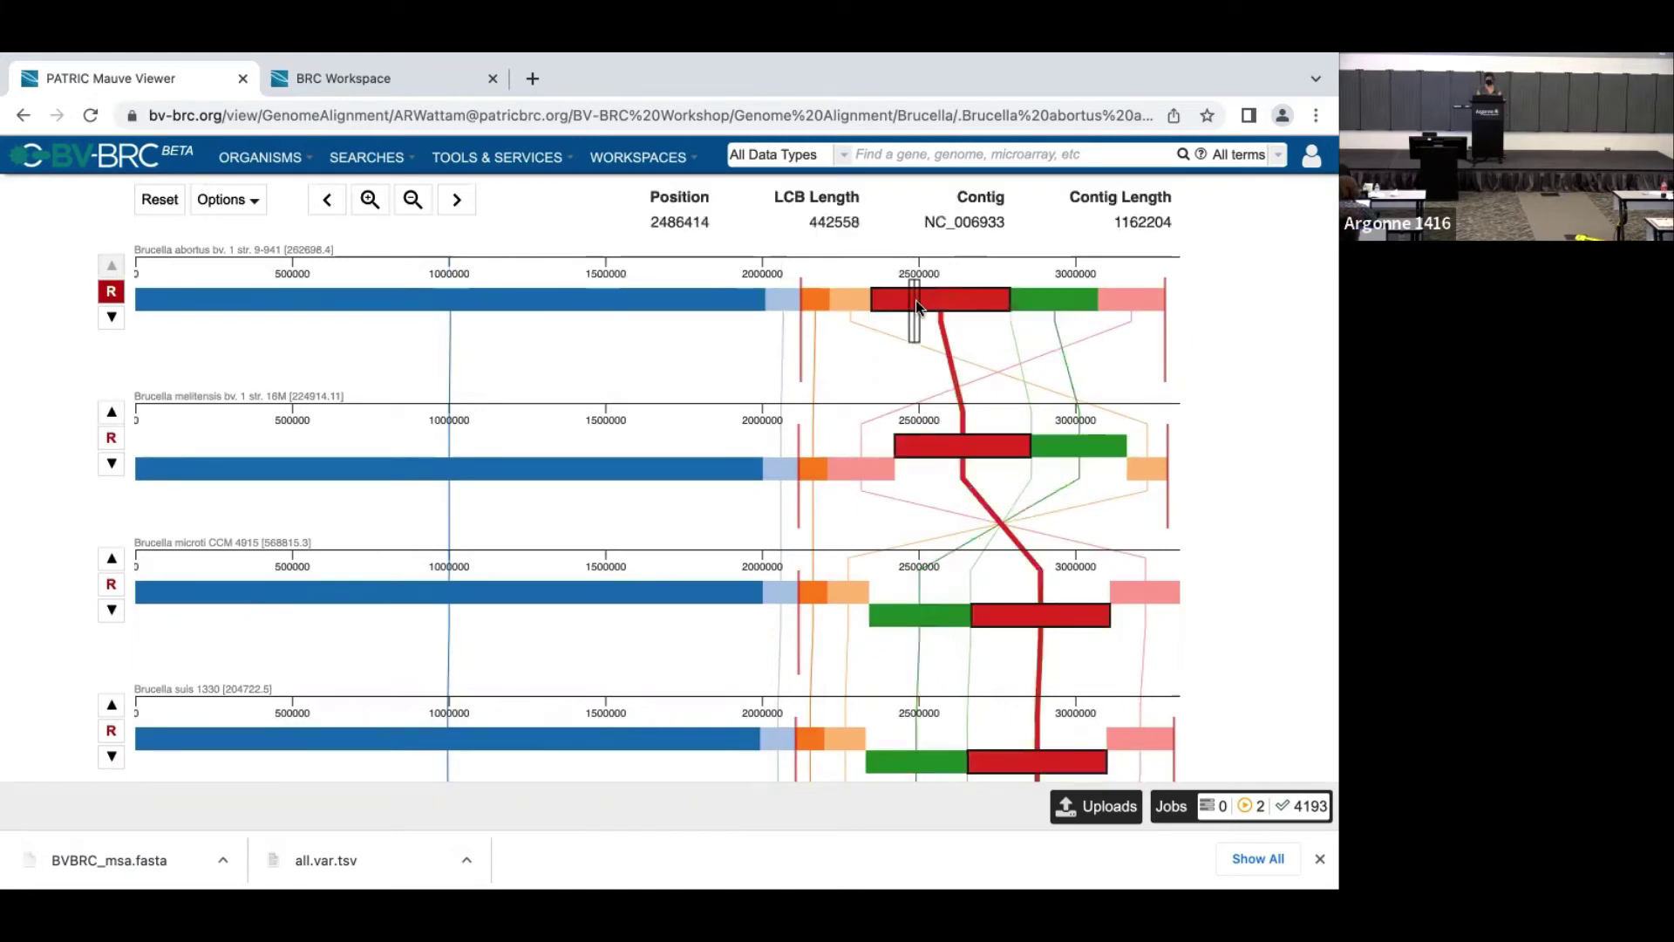
{"action": "scroll", "coordinate": [994, 413], "scroll_direction": "down", "scroll_amount": 1}
{"action": "scroll", "coordinate": [994, 414], "scroll_direction": "down", "scroll_amount": 2}
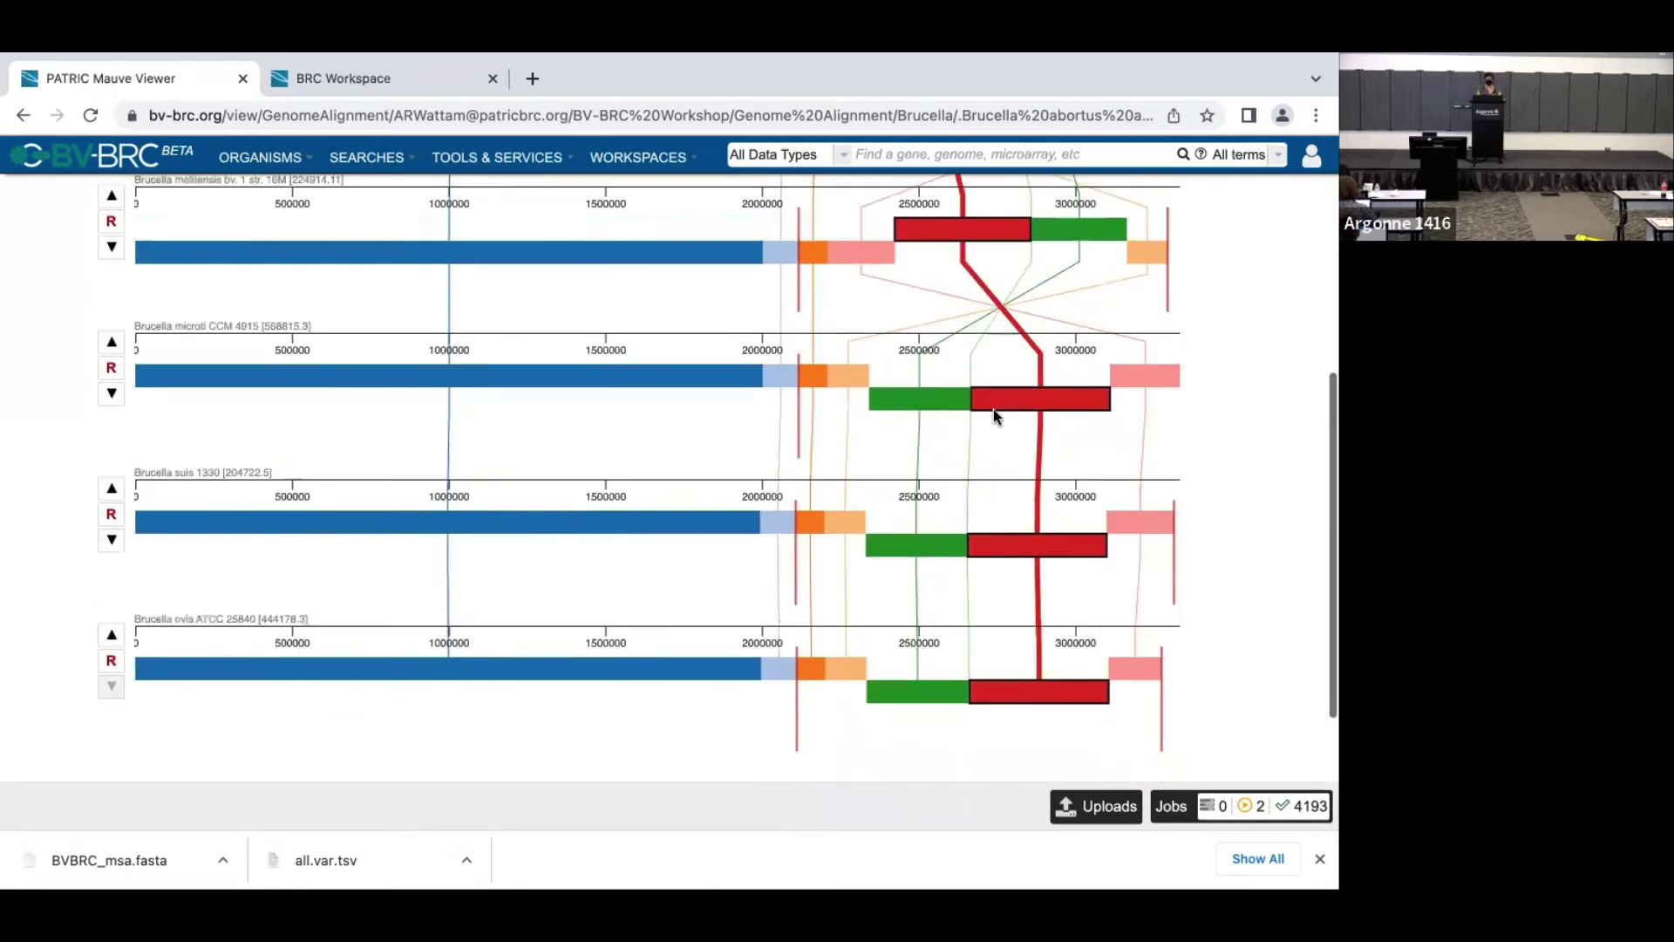
{"action": "scroll", "coordinate": [992, 410], "scroll_direction": "up", "scroll_amount": 1}
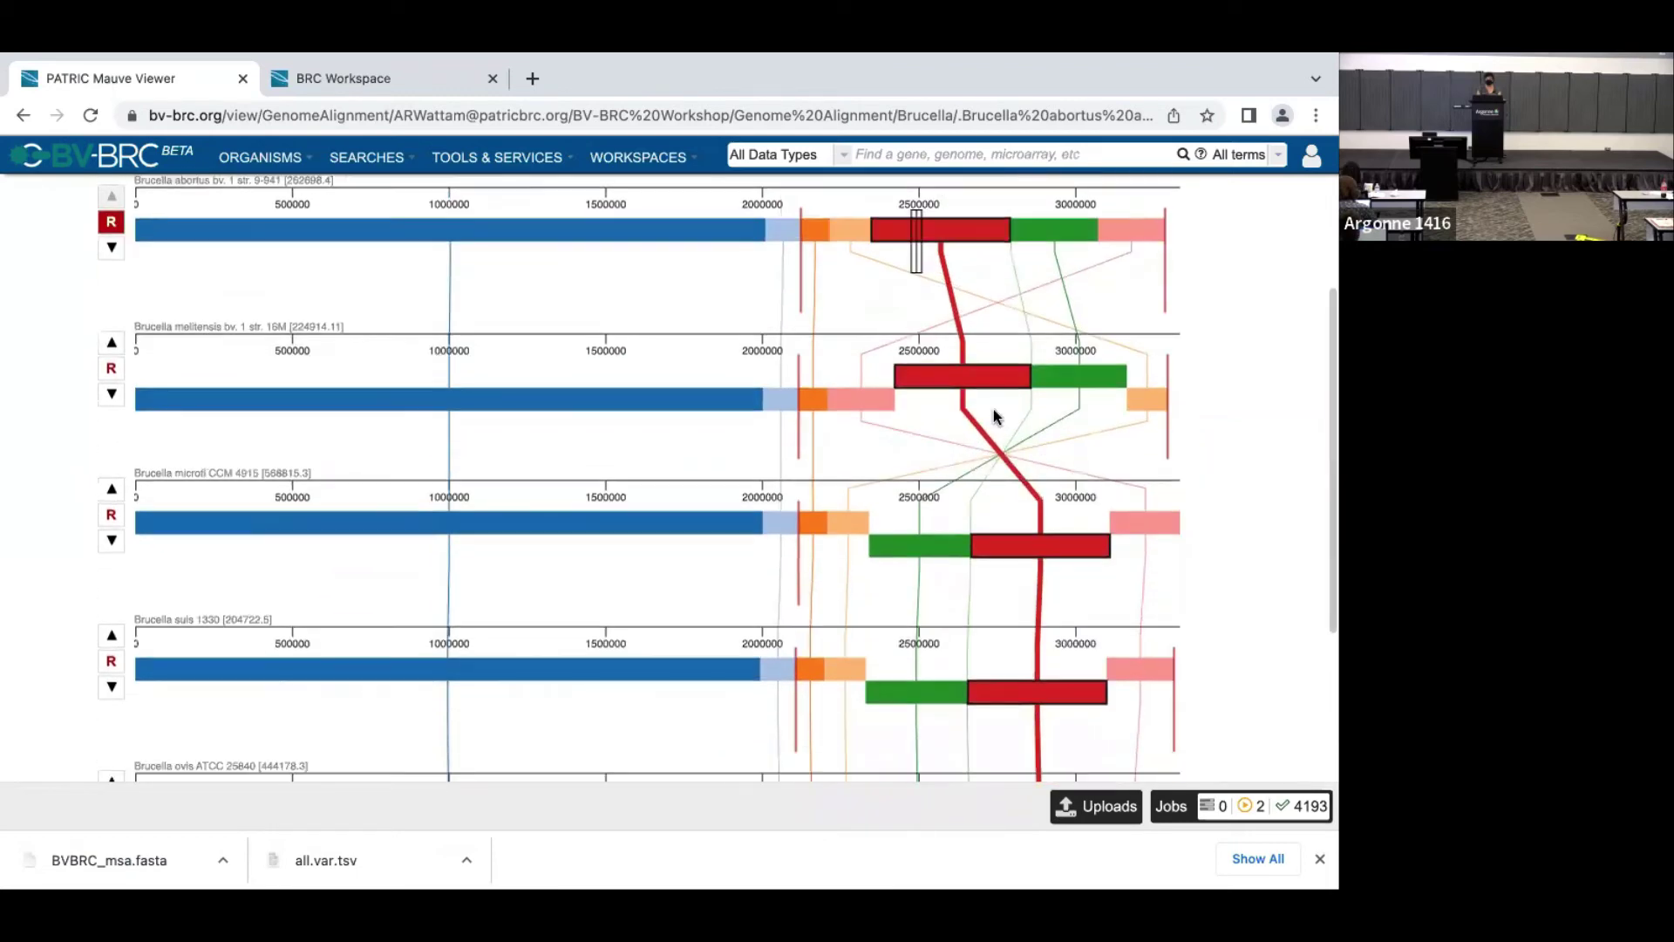
{"action": "scroll", "coordinate": [992, 410], "scroll_direction": "up", "scroll_amount": 2}
{"action": "scroll", "coordinate": [992, 410], "scroll_direction": "up", "scroll_amount": 1}
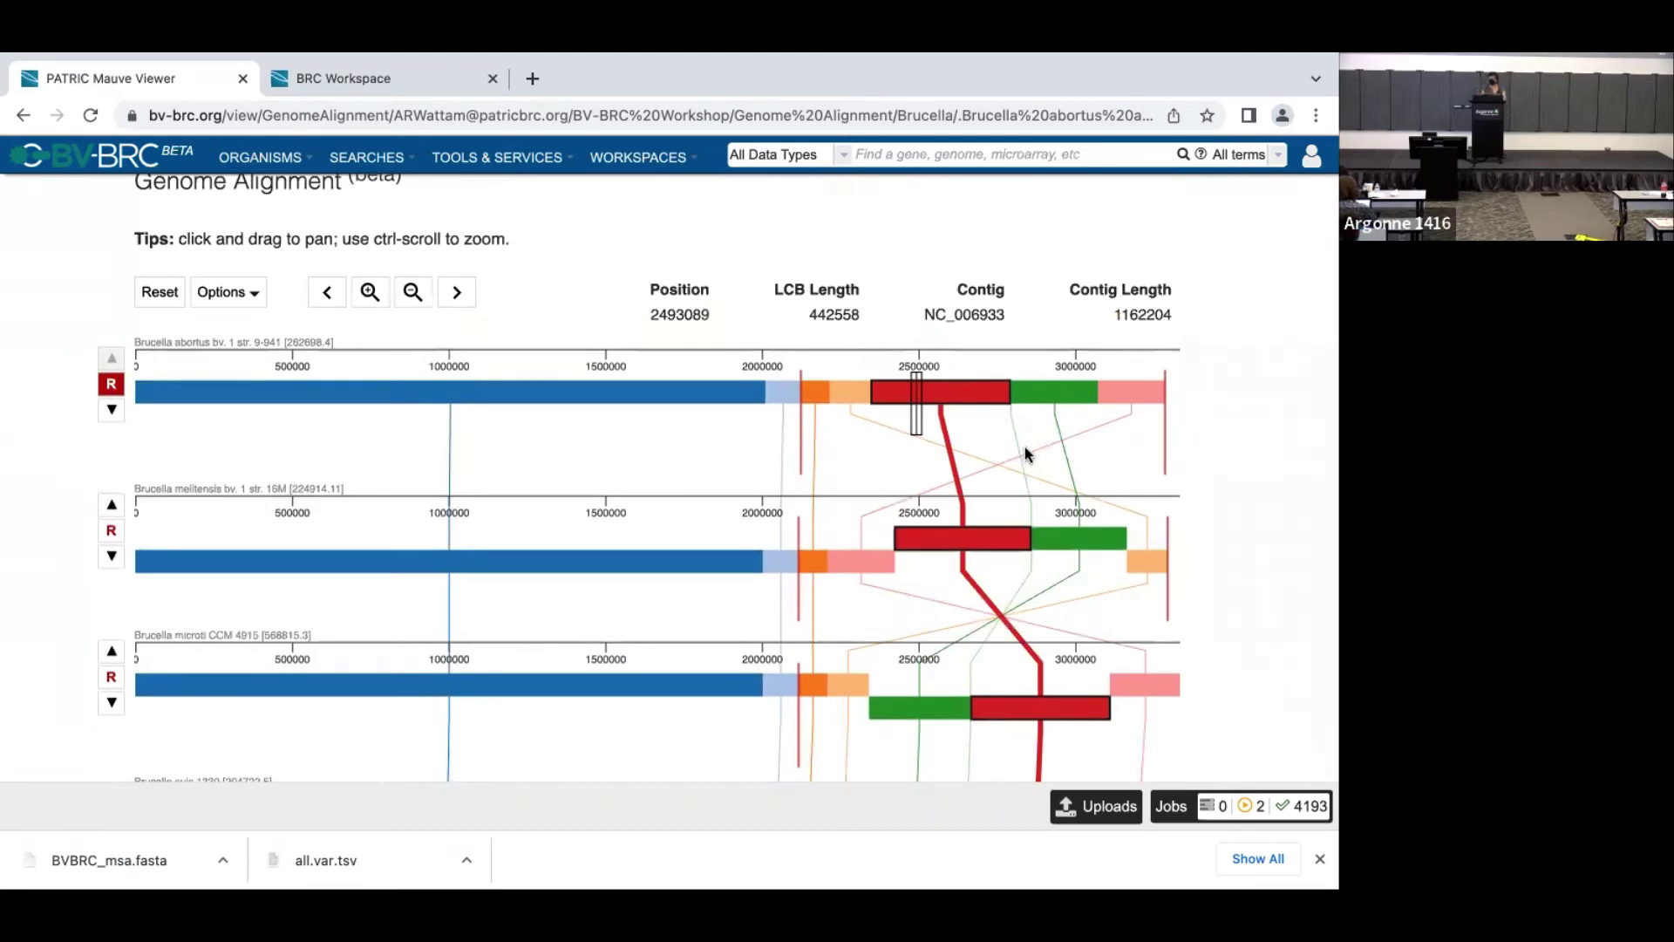
{"action": "scroll", "coordinate": [1024, 446], "scroll_direction": "down", "scroll_amount": 1}
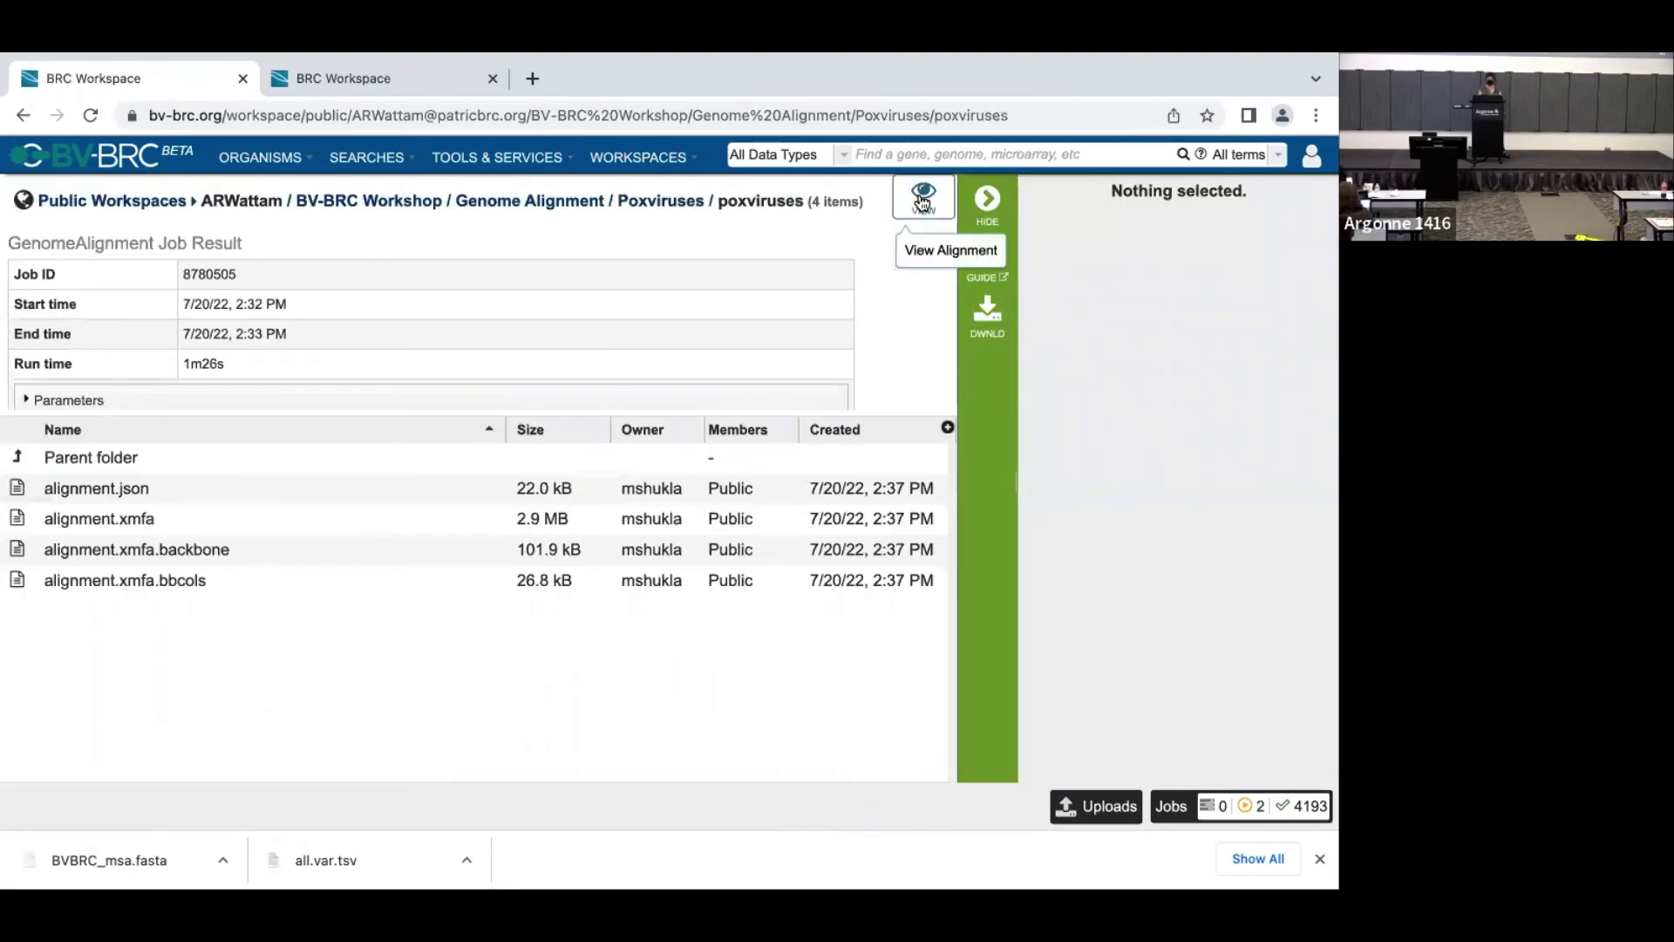
Step: Open the poxviruses result in the alignment viewer and compare the blocks from Skunkpox virus WA down to Variola virus India-1967
{"action": "left_click", "coordinate": [922, 201]}
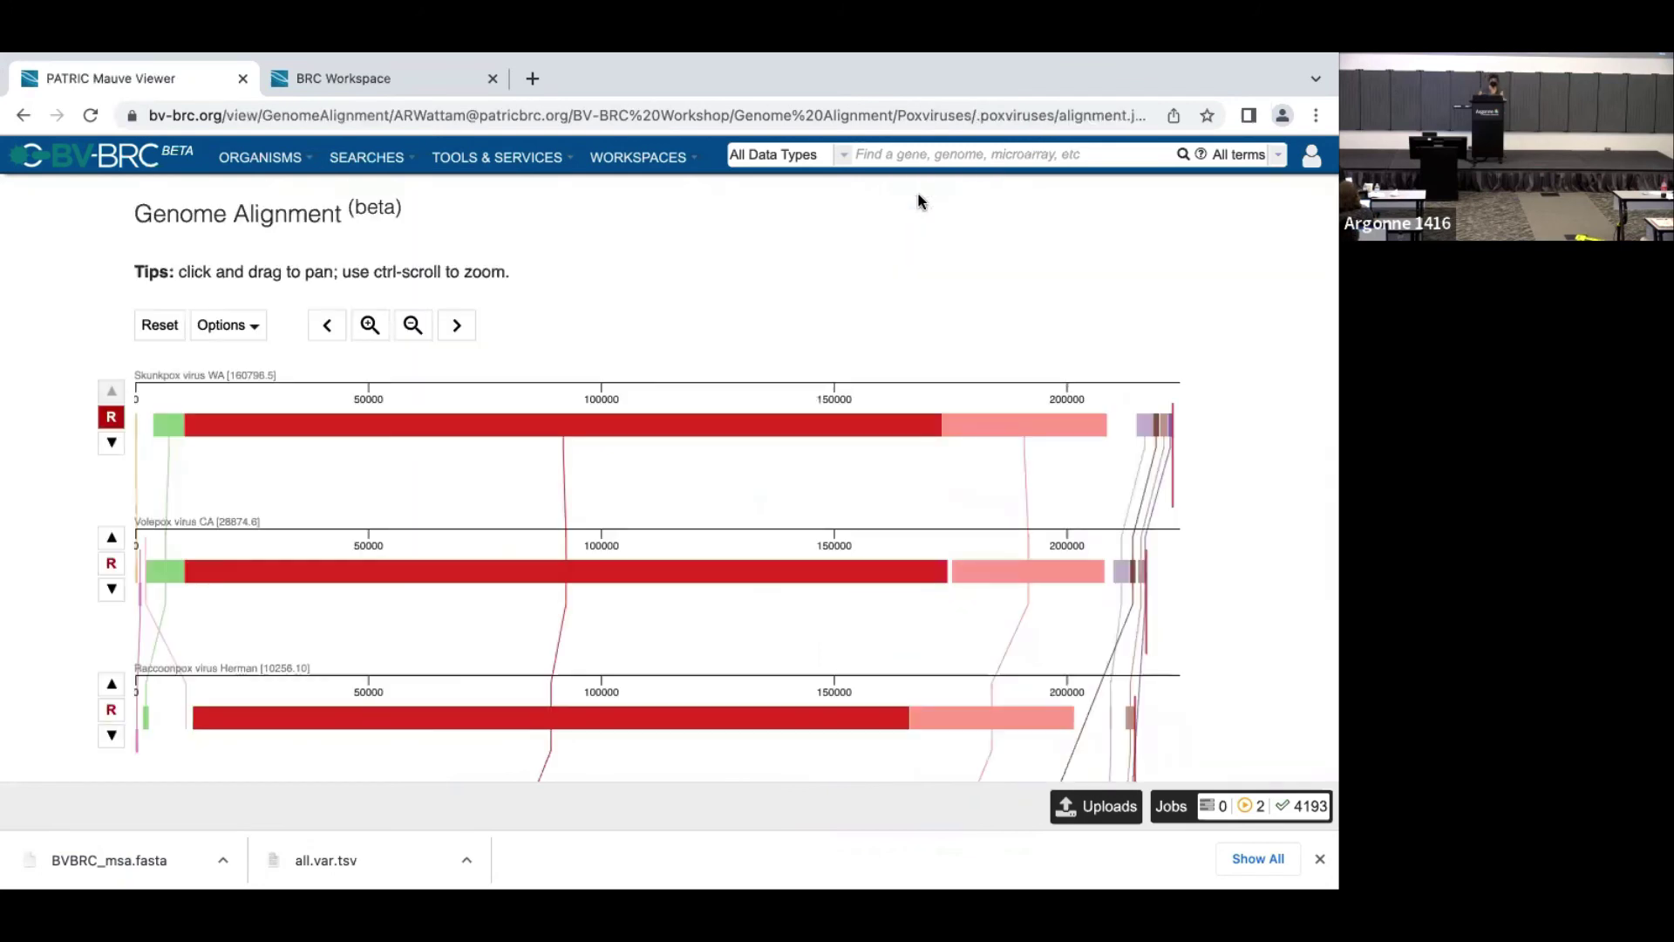
{"action": "scroll", "coordinate": [921, 200], "scroll_direction": "down", "scroll_amount": 2}
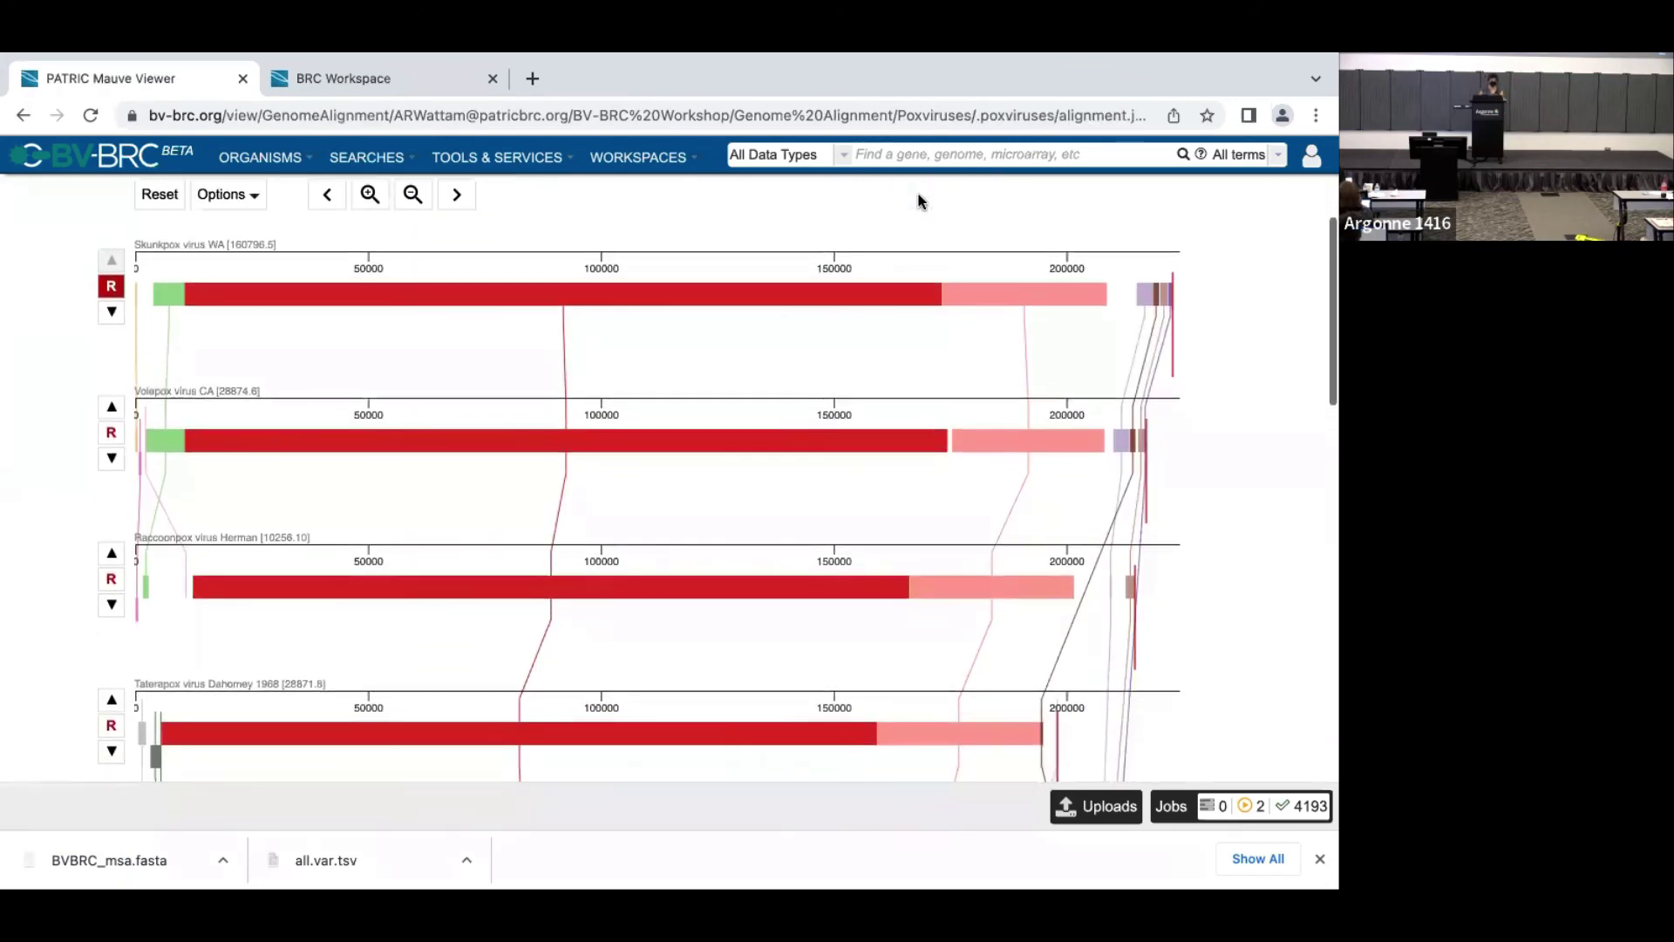
{"action": "scroll", "coordinate": [918, 201], "scroll_direction": "down", "scroll_amount": 2}
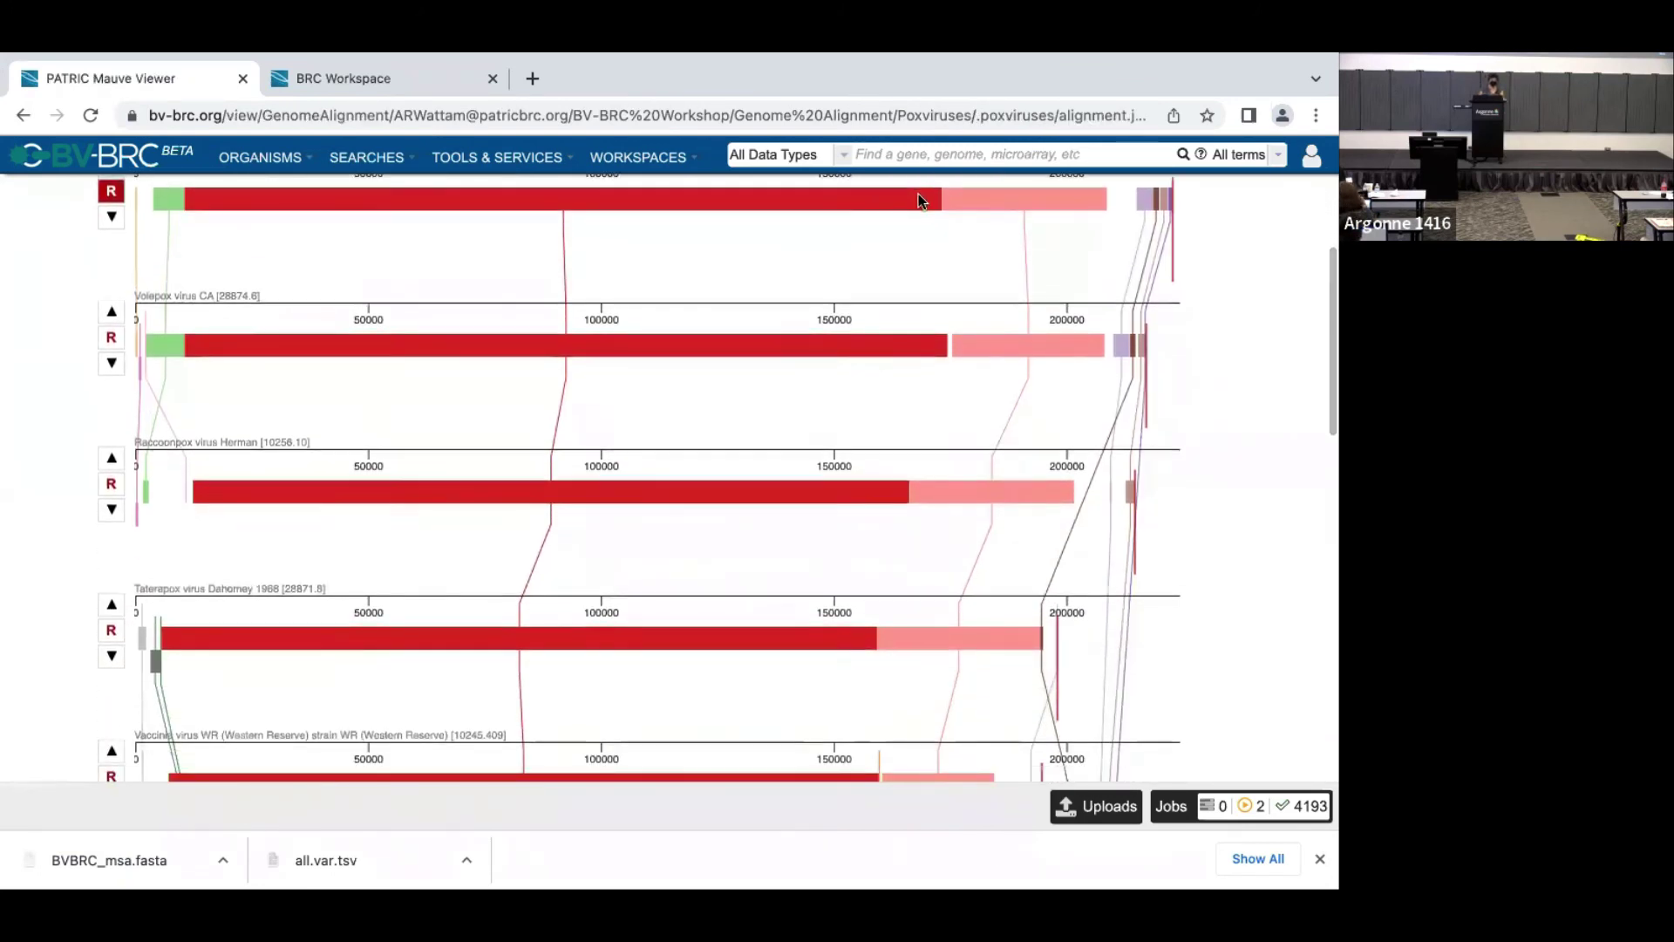
{"action": "scroll", "coordinate": [918, 201], "scroll_direction": "down", "scroll_amount": 1}
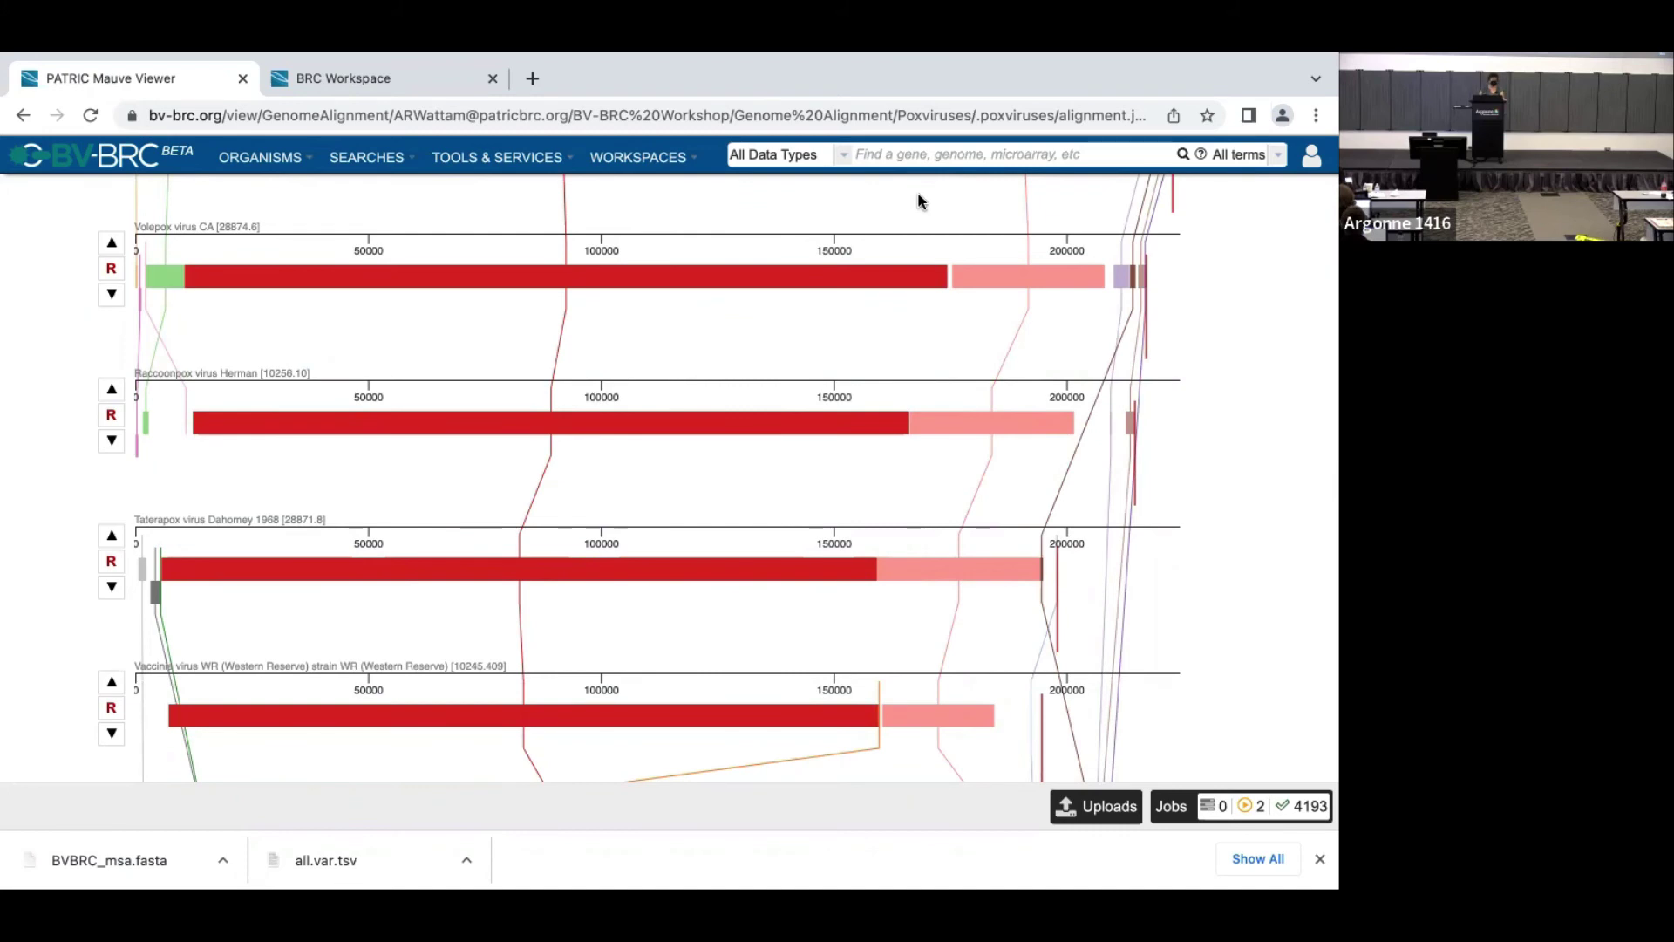
{"action": "scroll", "coordinate": [918, 201], "scroll_direction": "down", "scroll_amount": 1}
{"action": "scroll", "coordinate": [918, 200], "scroll_direction": "down", "scroll_amount": 3}
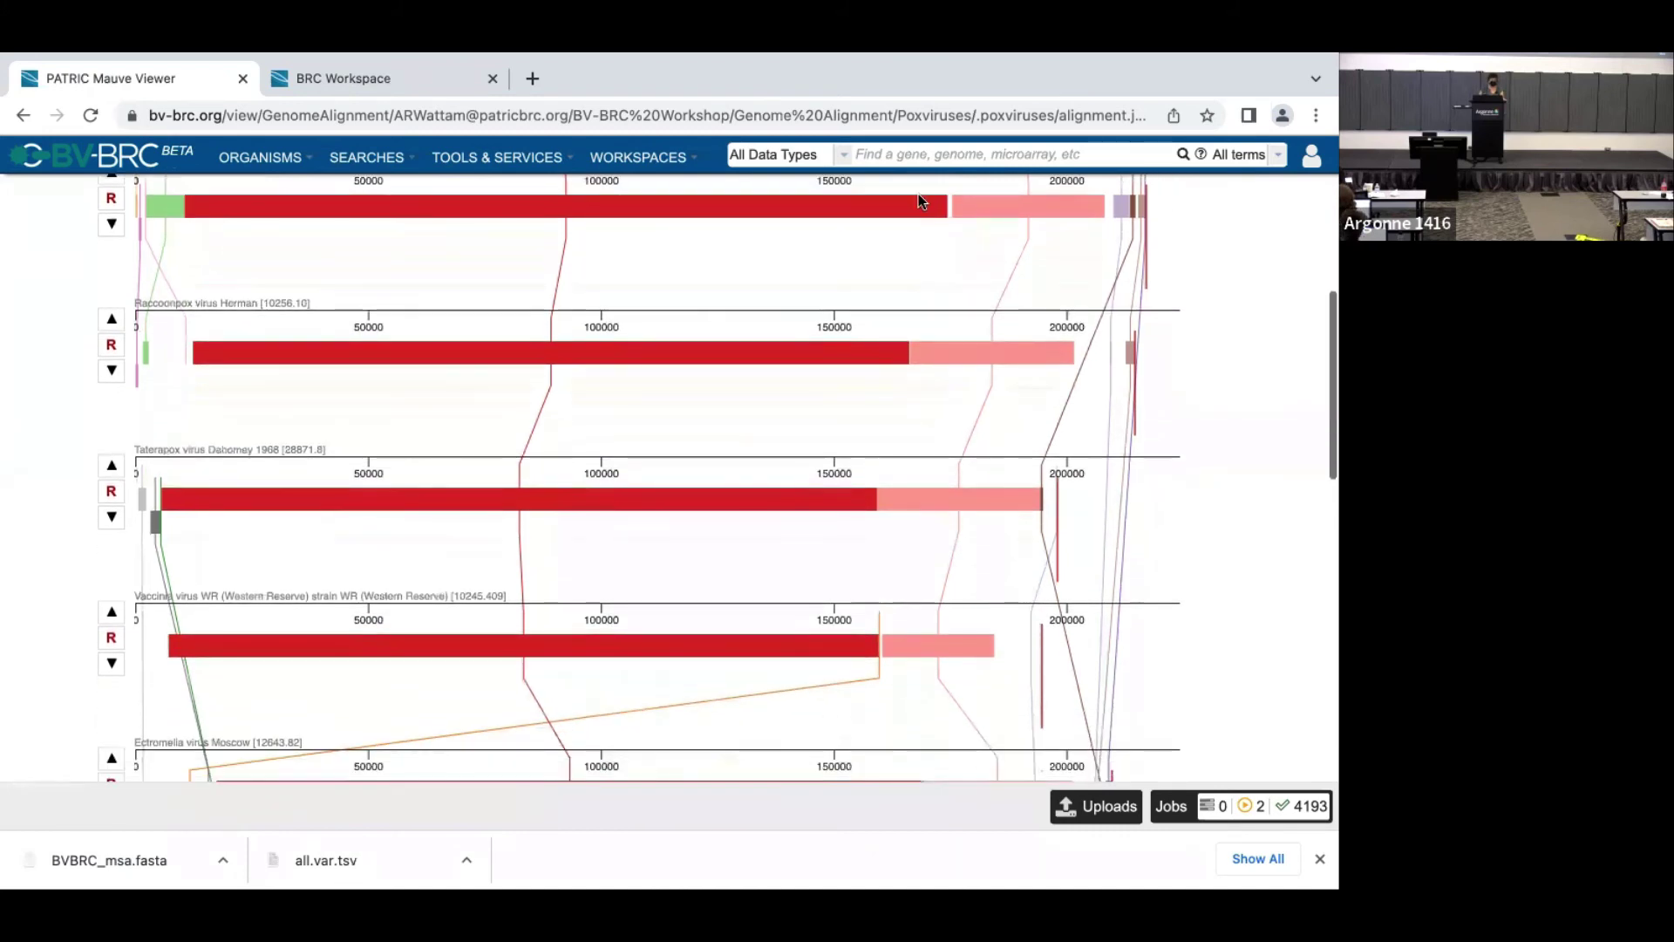
{"action": "scroll", "coordinate": [918, 201], "scroll_direction": "down", "scroll_amount": 4}
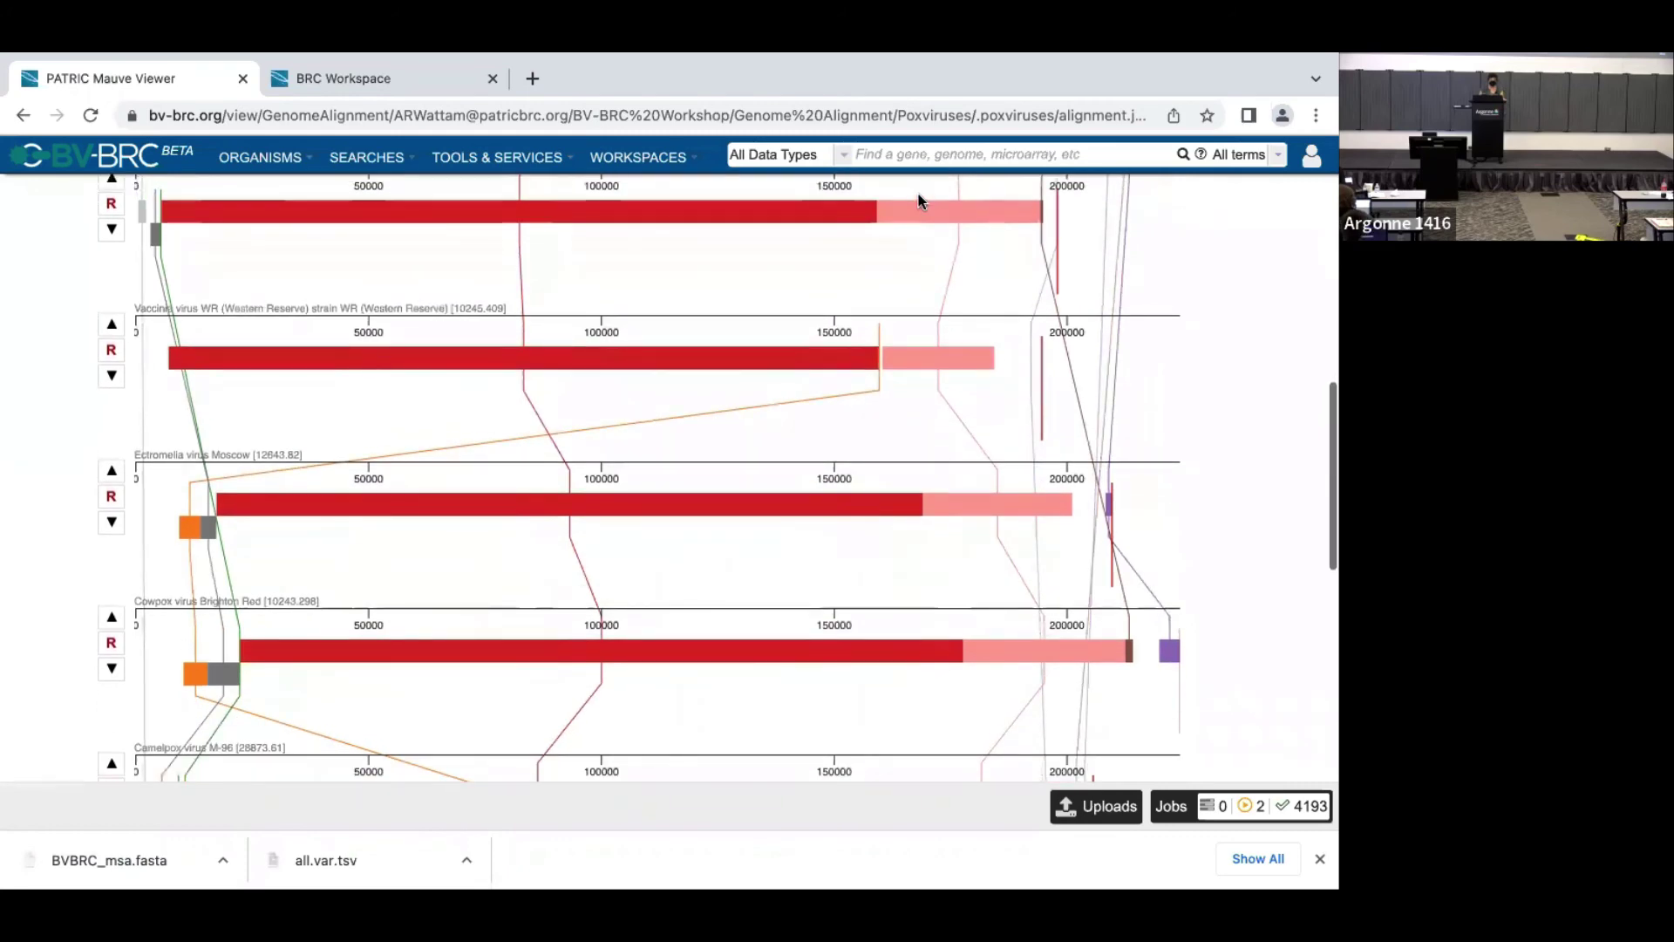
{"action": "scroll", "coordinate": [918, 200], "scroll_direction": "down", "scroll_amount": 1}
{"action": "scroll", "coordinate": [918, 201], "scroll_direction": "down", "scroll_amount": 5}
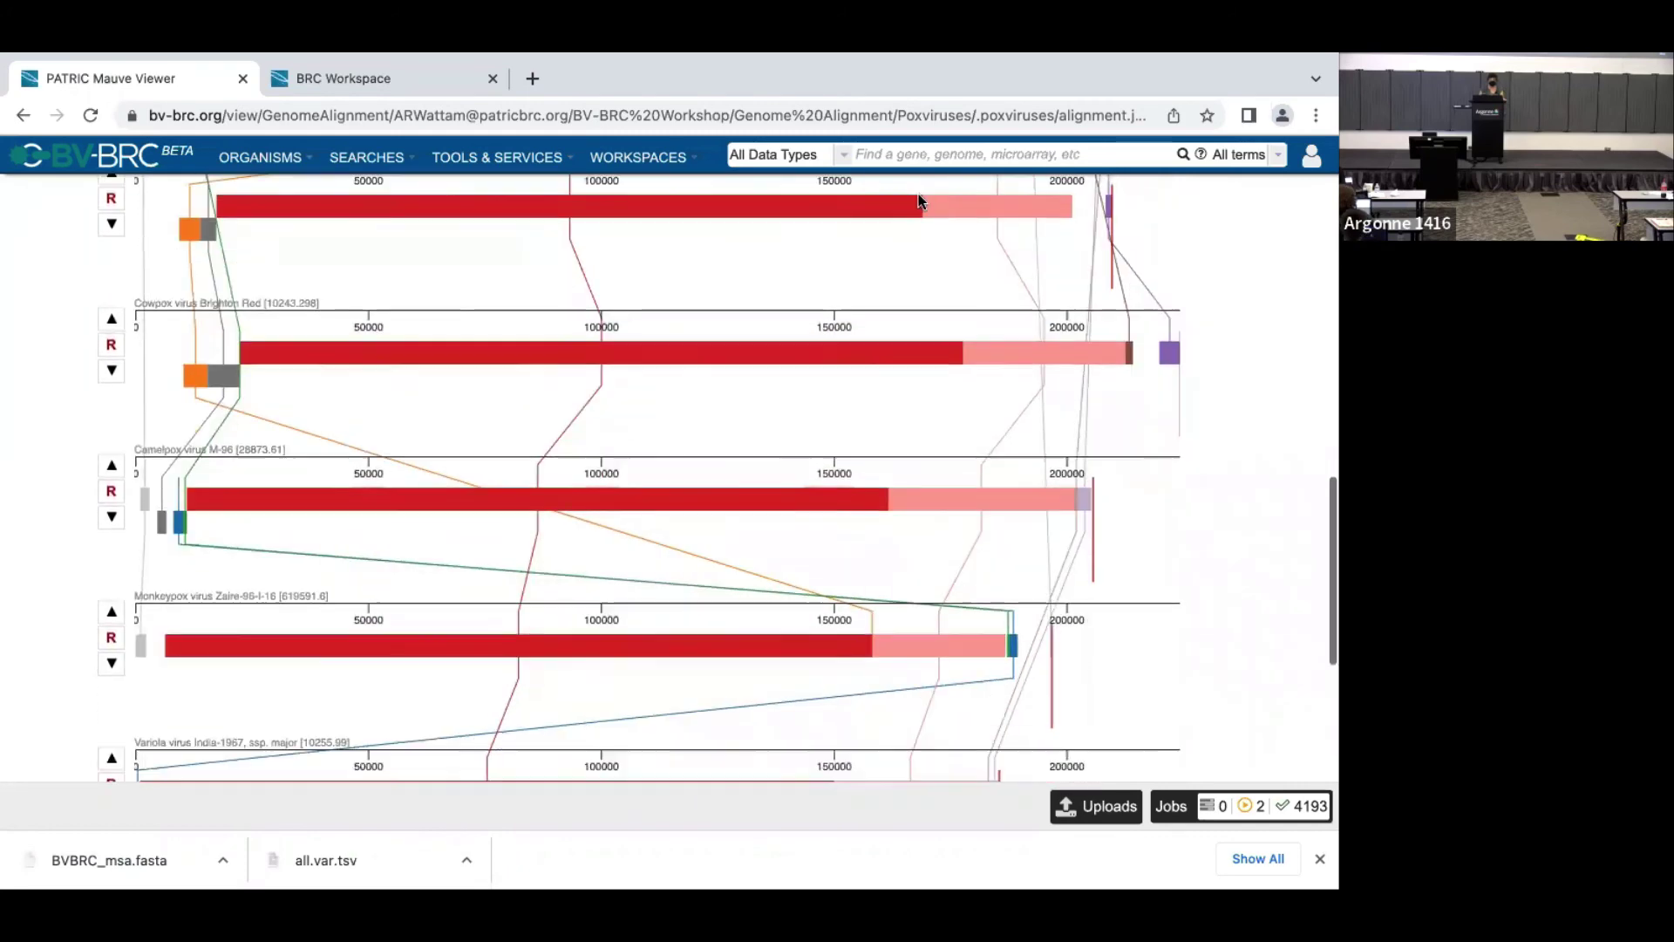
{"action": "scroll", "coordinate": [918, 200], "scroll_direction": "down", "scroll_amount": 2}
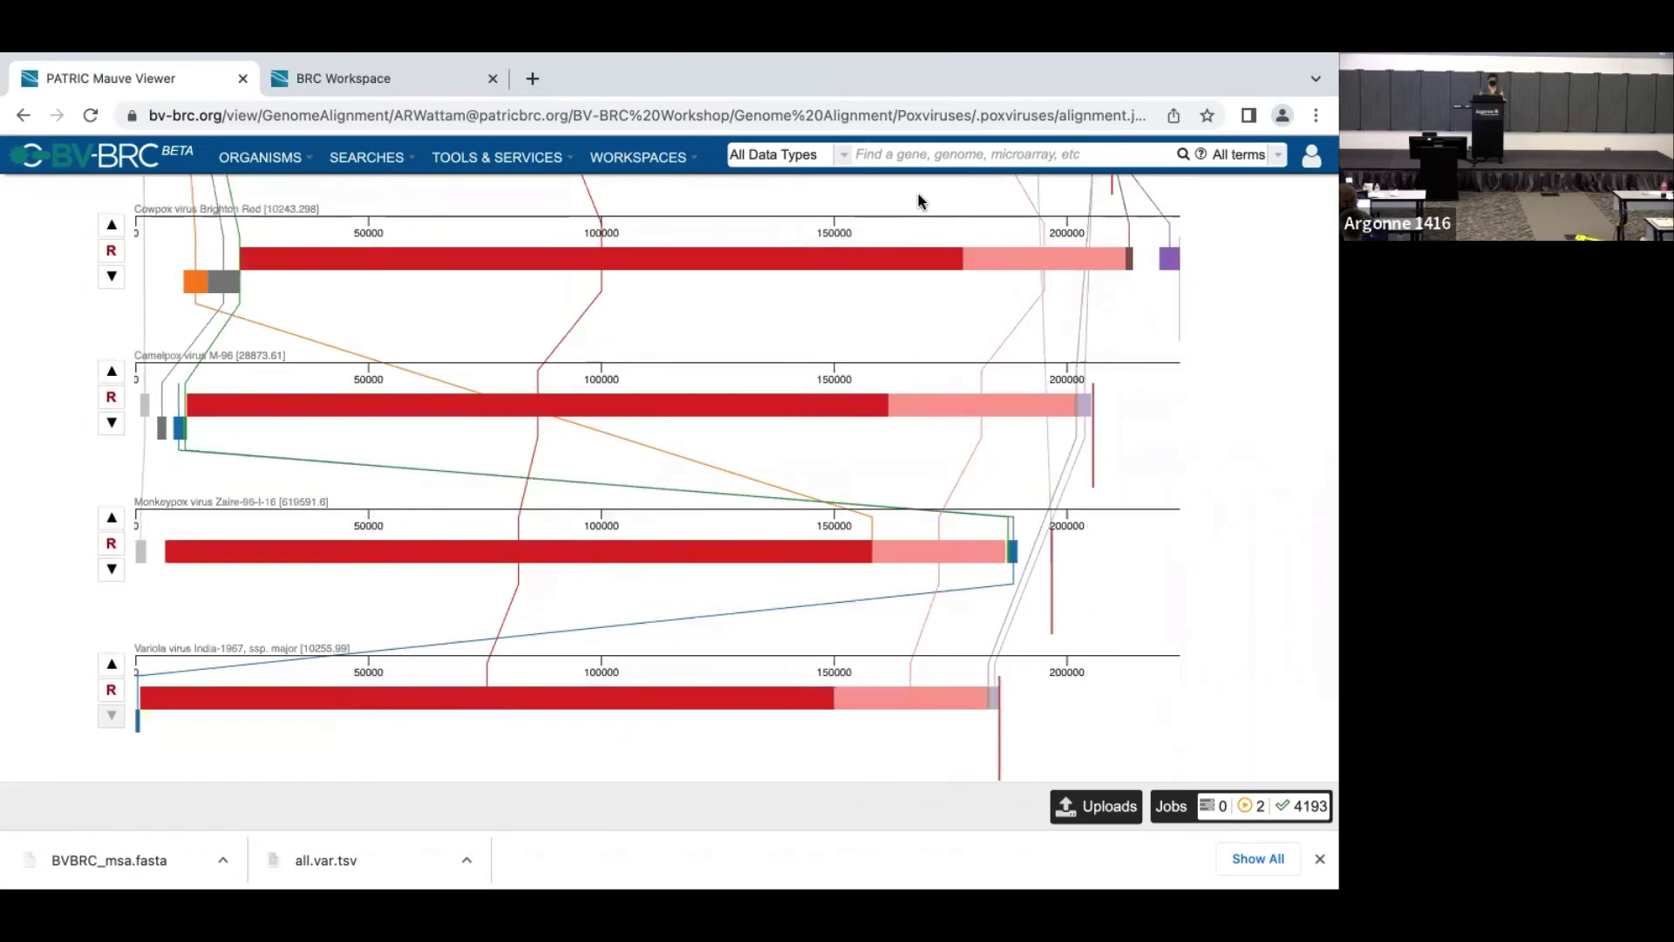
Step: Zoom the poxvirus alignment to about the first 45000 positions and view the surface glycoprotein gene's details in Skunkpox virus WA
{"action": "scroll", "coordinate": [918, 201], "scroll_direction": "up", "scroll_amount": 5}
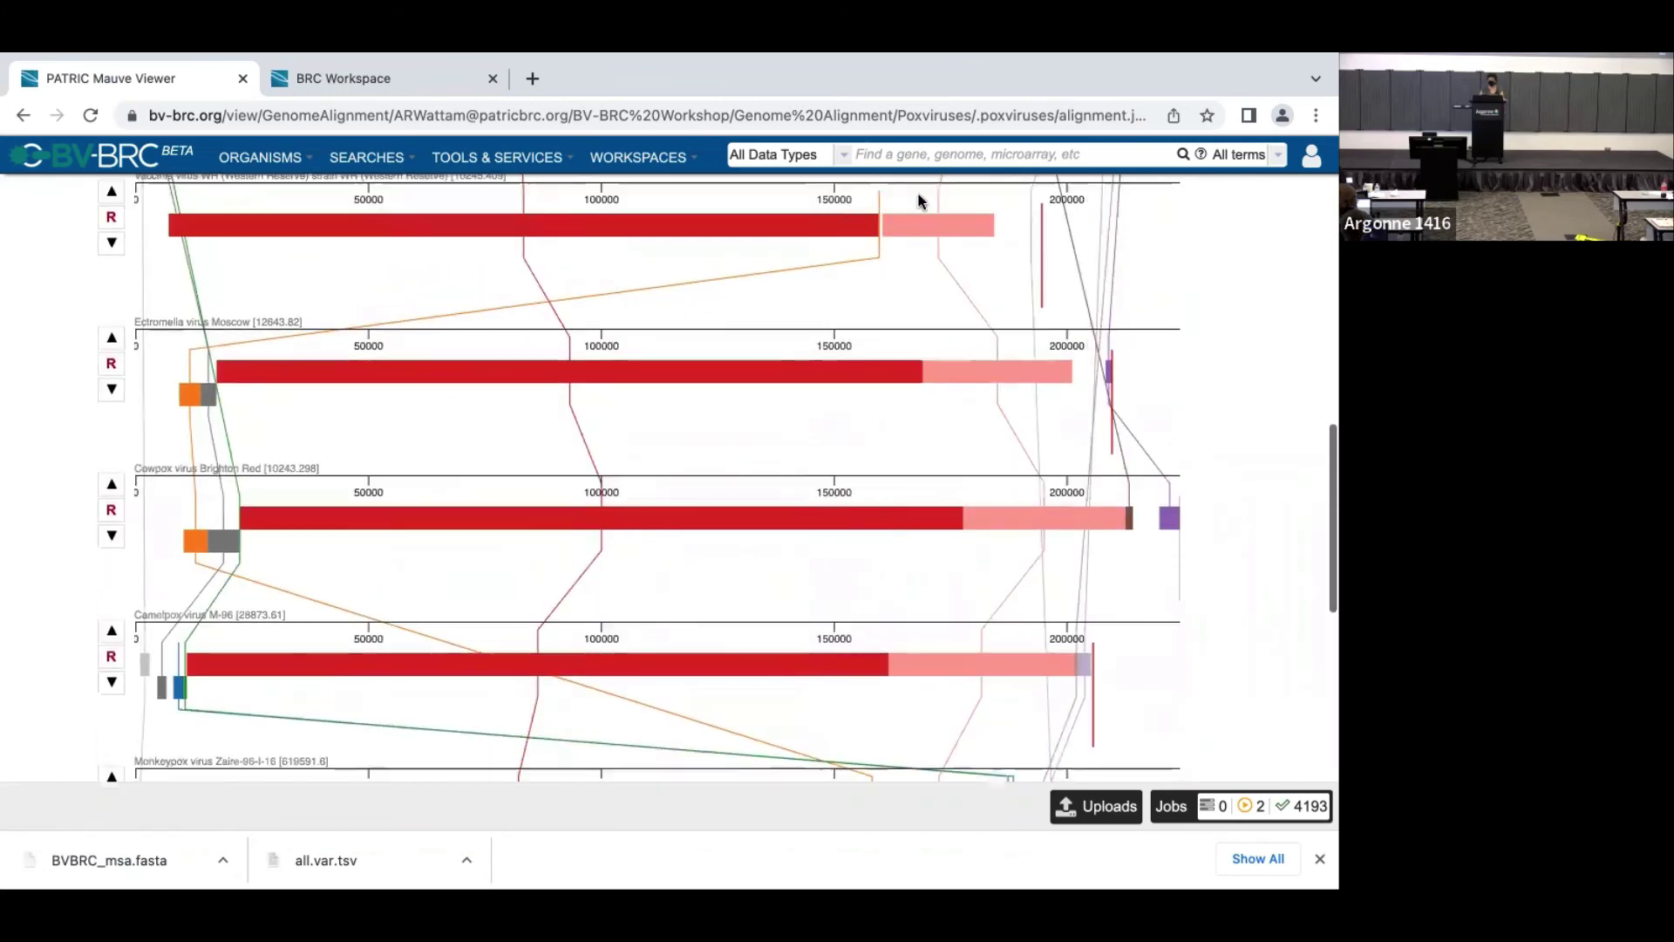
{"action": "scroll", "coordinate": [918, 200], "scroll_direction": "up", "scroll_amount": 15}
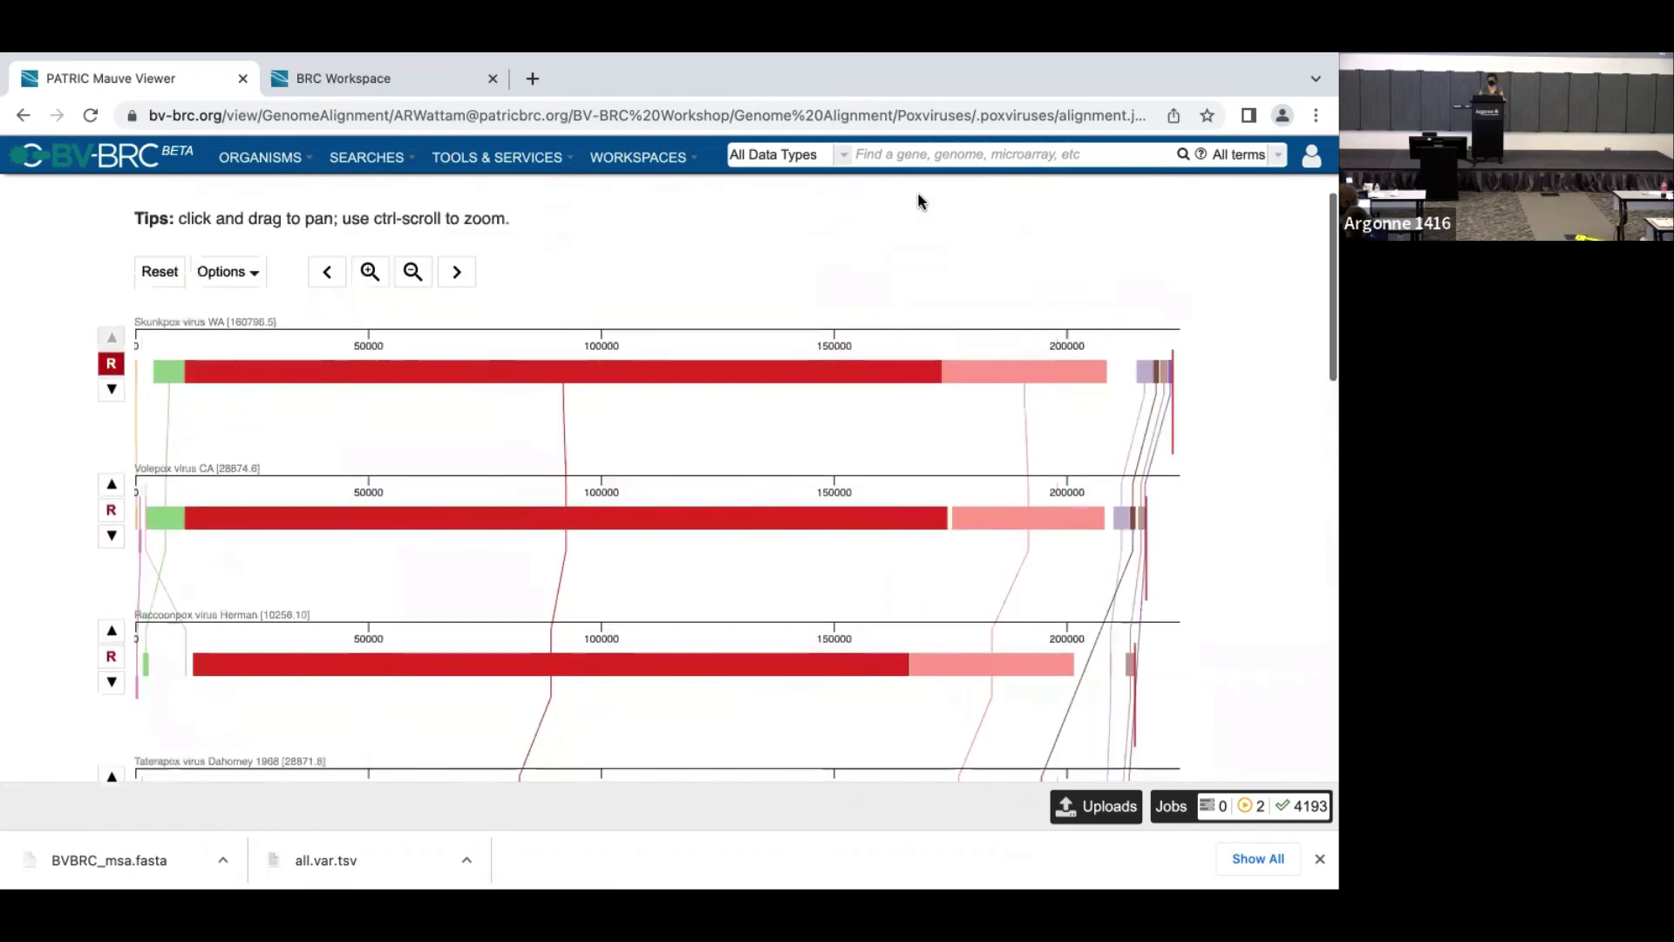
{"action": "scroll", "coordinate": [918, 200], "scroll_direction": "down", "scroll_amount": 5}
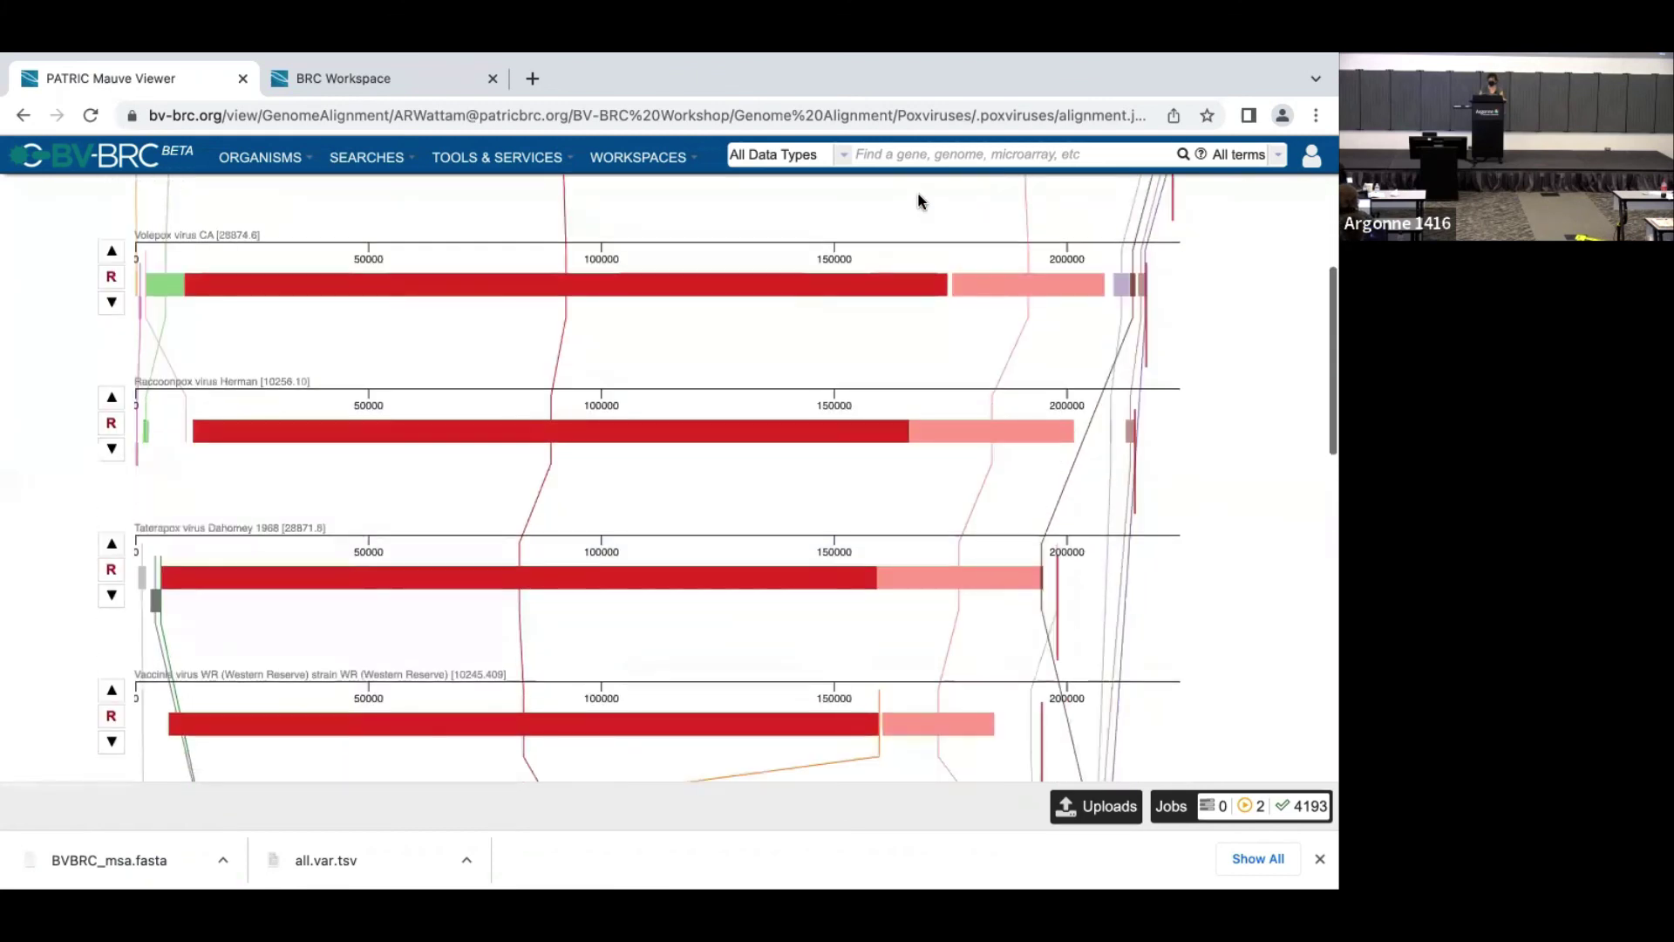
{"action": "scroll", "coordinate": [918, 201], "scroll_direction": "down", "scroll_amount": 1}
{"action": "scroll", "coordinate": [328, 326], "scroll_direction": "up", "scroll_amount": 10}
{"action": "left_click", "coordinate": [328, 326]}
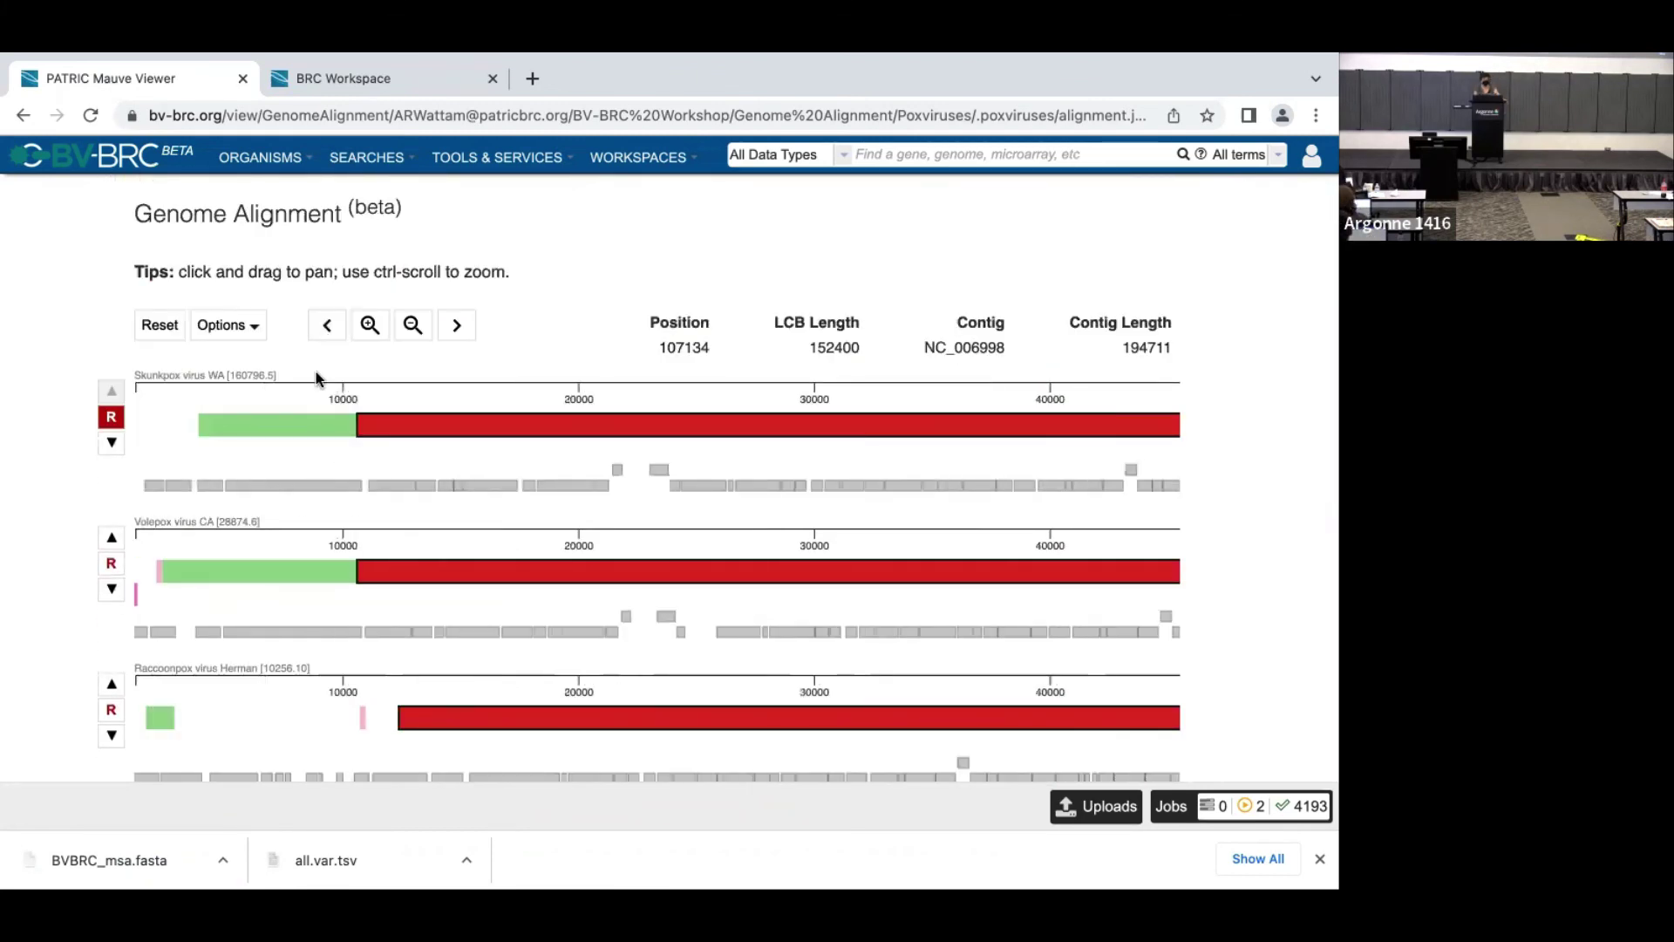
{"action": "mouse_move", "coordinate": [281, 495]}
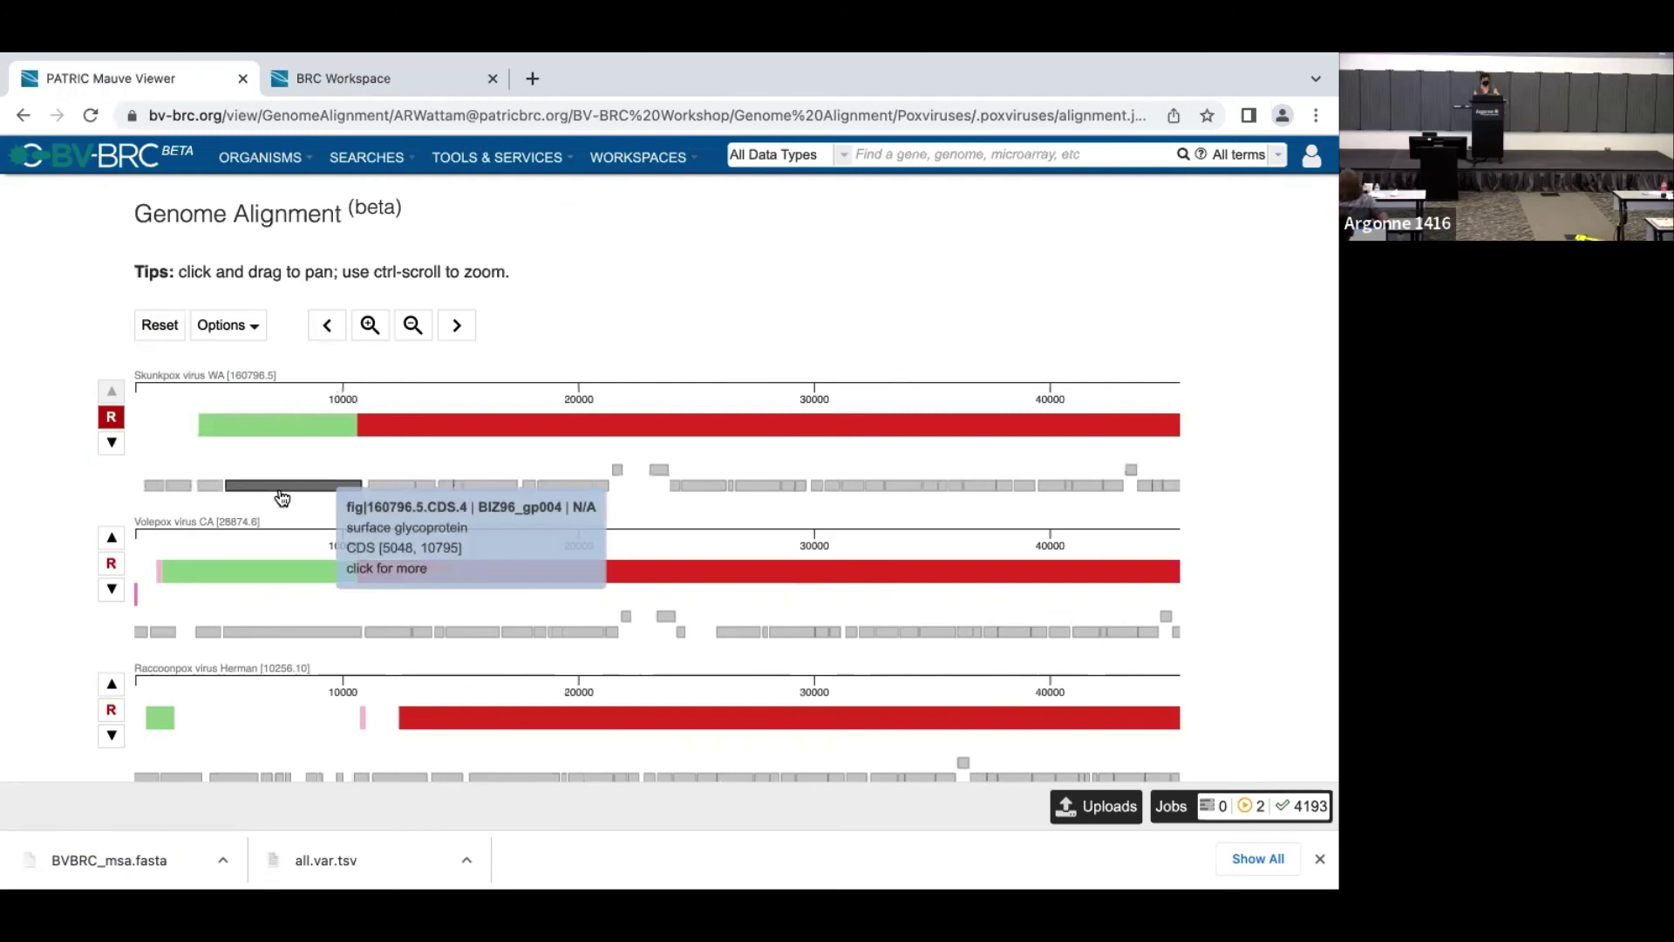
{"action": "mouse_move", "coordinate": [144, 634]}
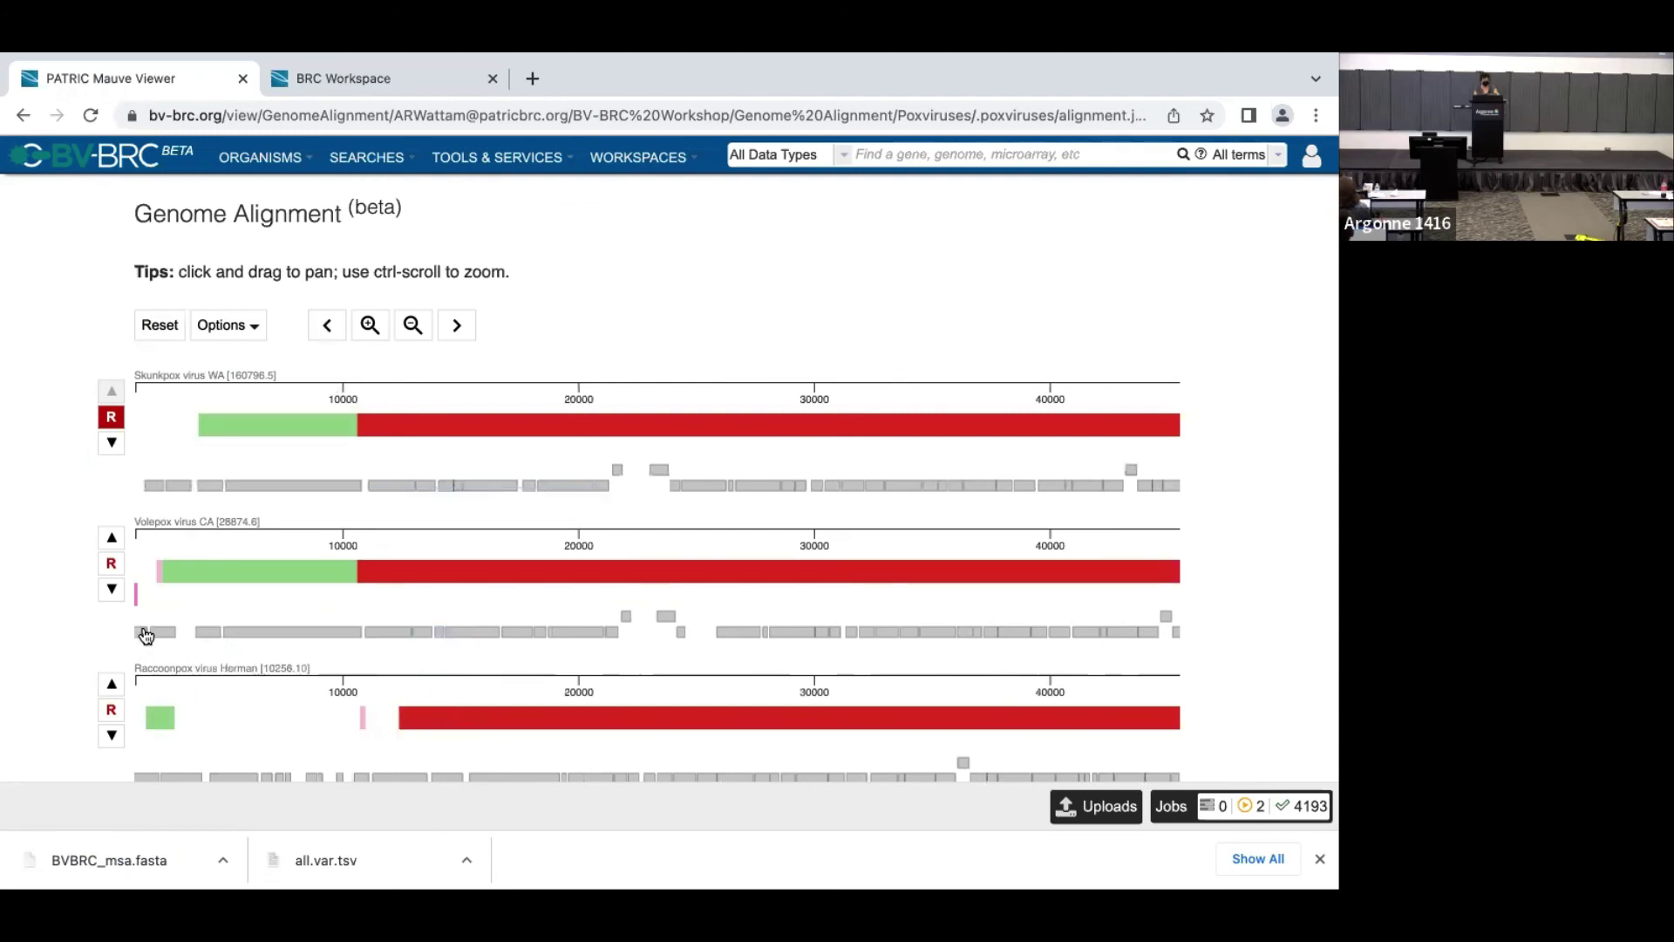
Step: Compare the blocks and genes near the genome starts from Raccoonpox virus down to Monkeypox and Variola virus
{"action": "scroll", "coordinate": [174, 630], "scroll_direction": "down", "scroll_amount": 4}
{"action": "scroll", "coordinate": [192, 626], "scroll_direction": "down", "scroll_amount": 4}
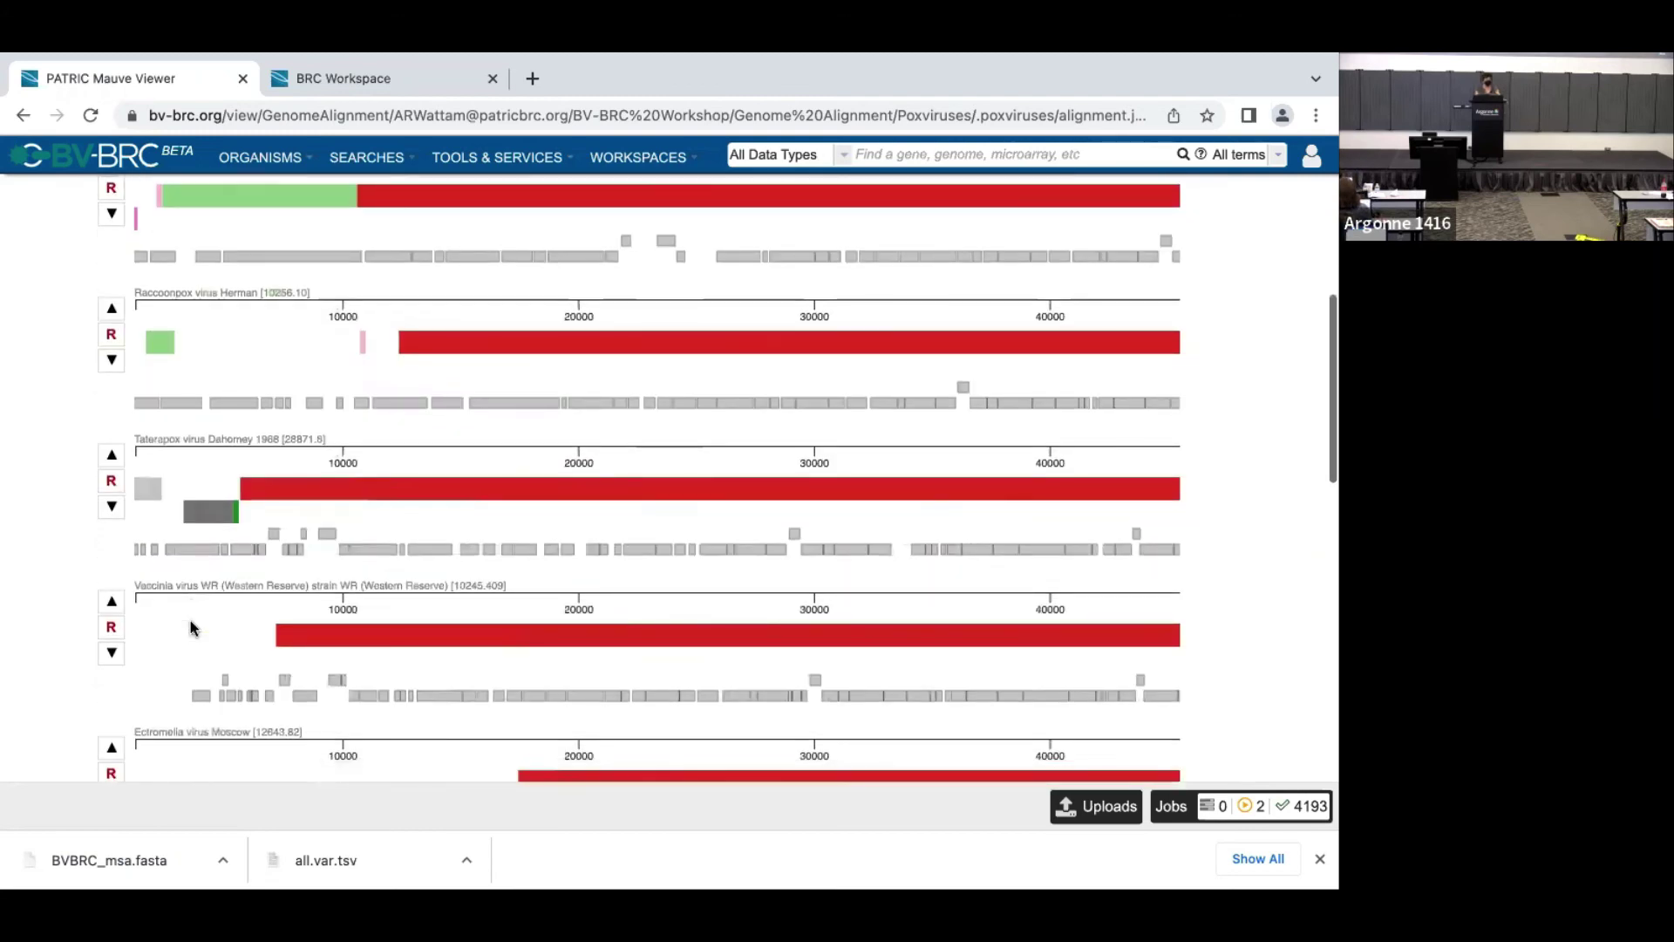
{"action": "scroll", "coordinate": [193, 628], "scroll_direction": "up", "scroll_amount": 1}
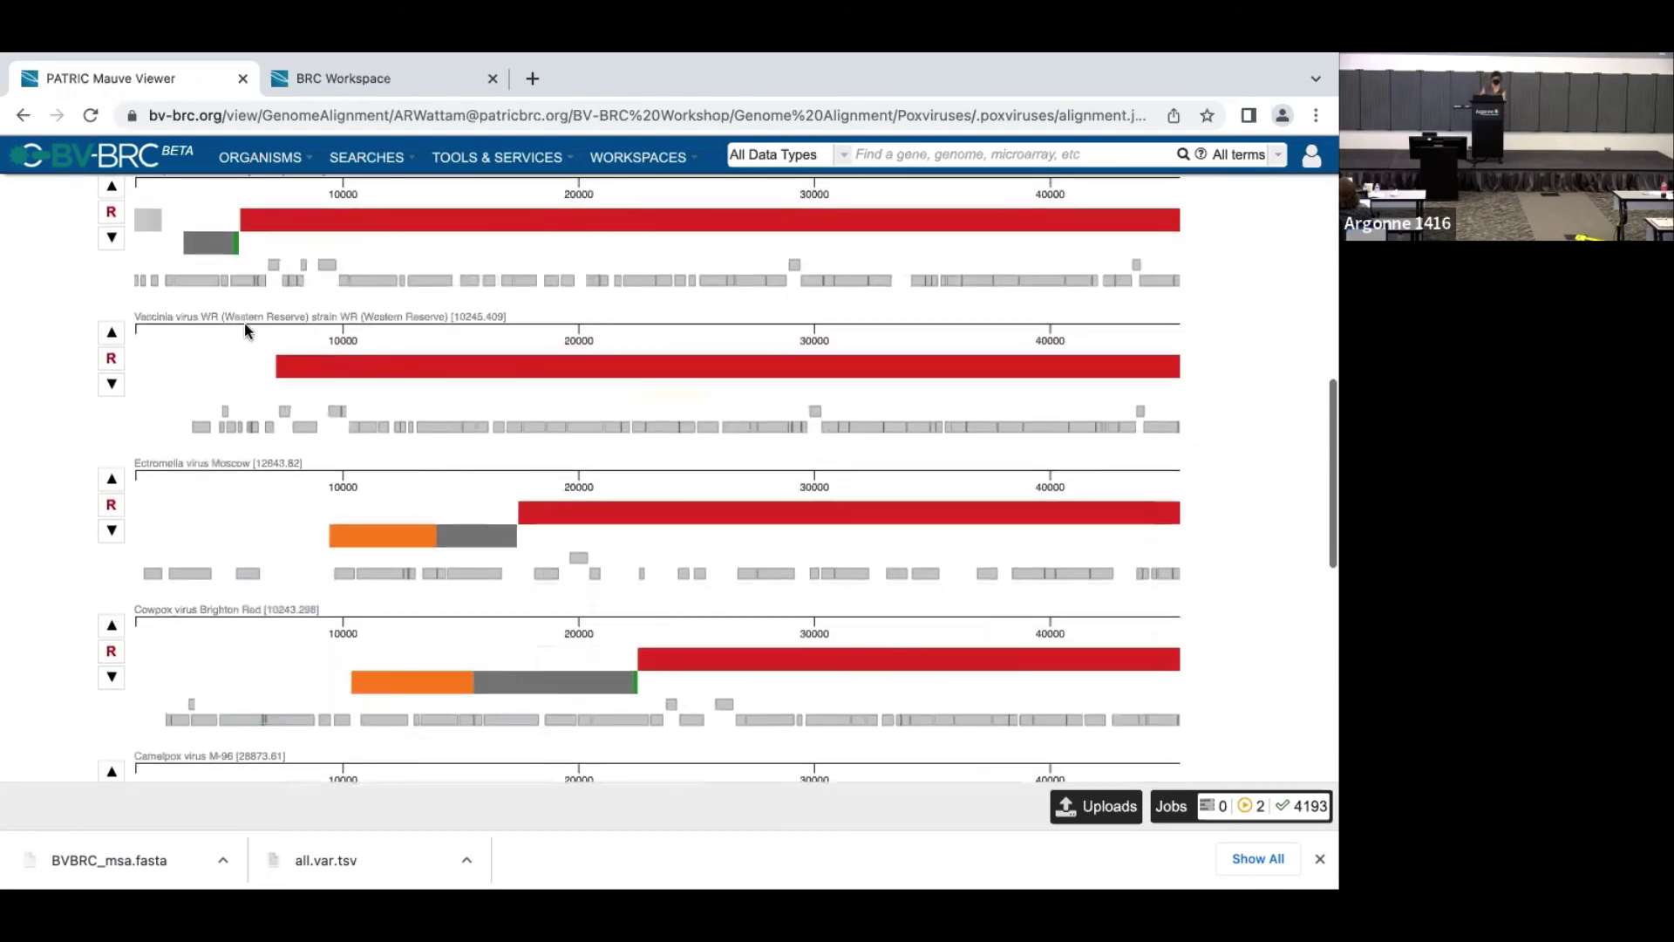
{"action": "scroll", "coordinate": [233, 586], "scroll_direction": "down", "scroll_amount": 5}
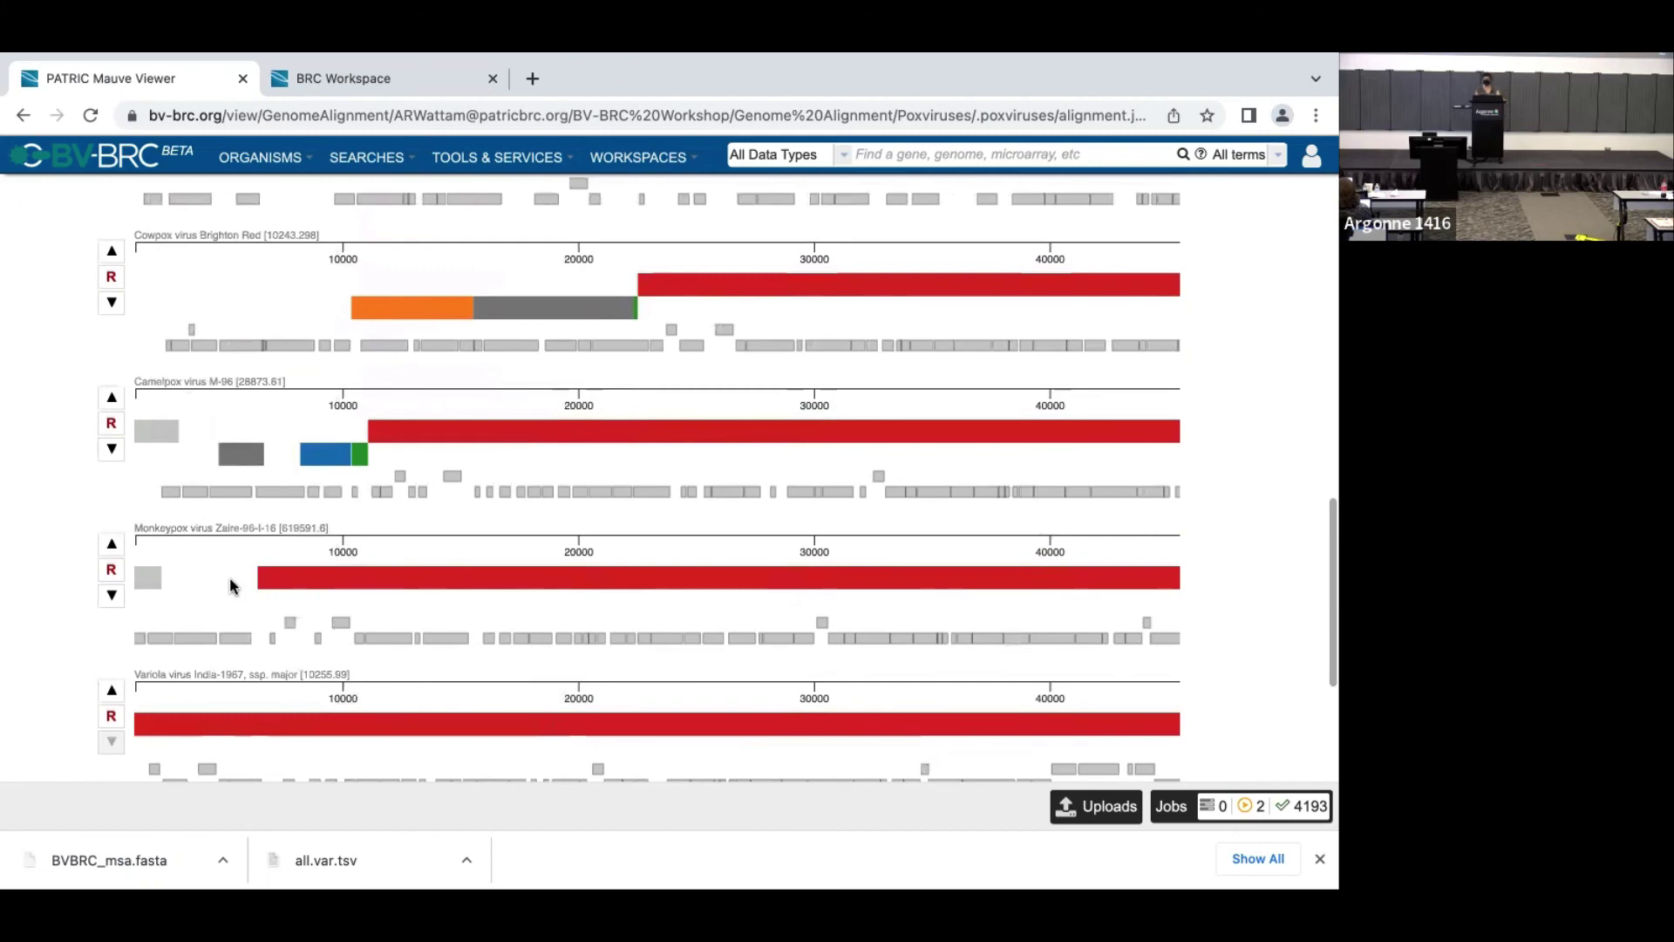
{"action": "scroll", "coordinate": [232, 580], "scroll_direction": "down", "scroll_amount": 2}
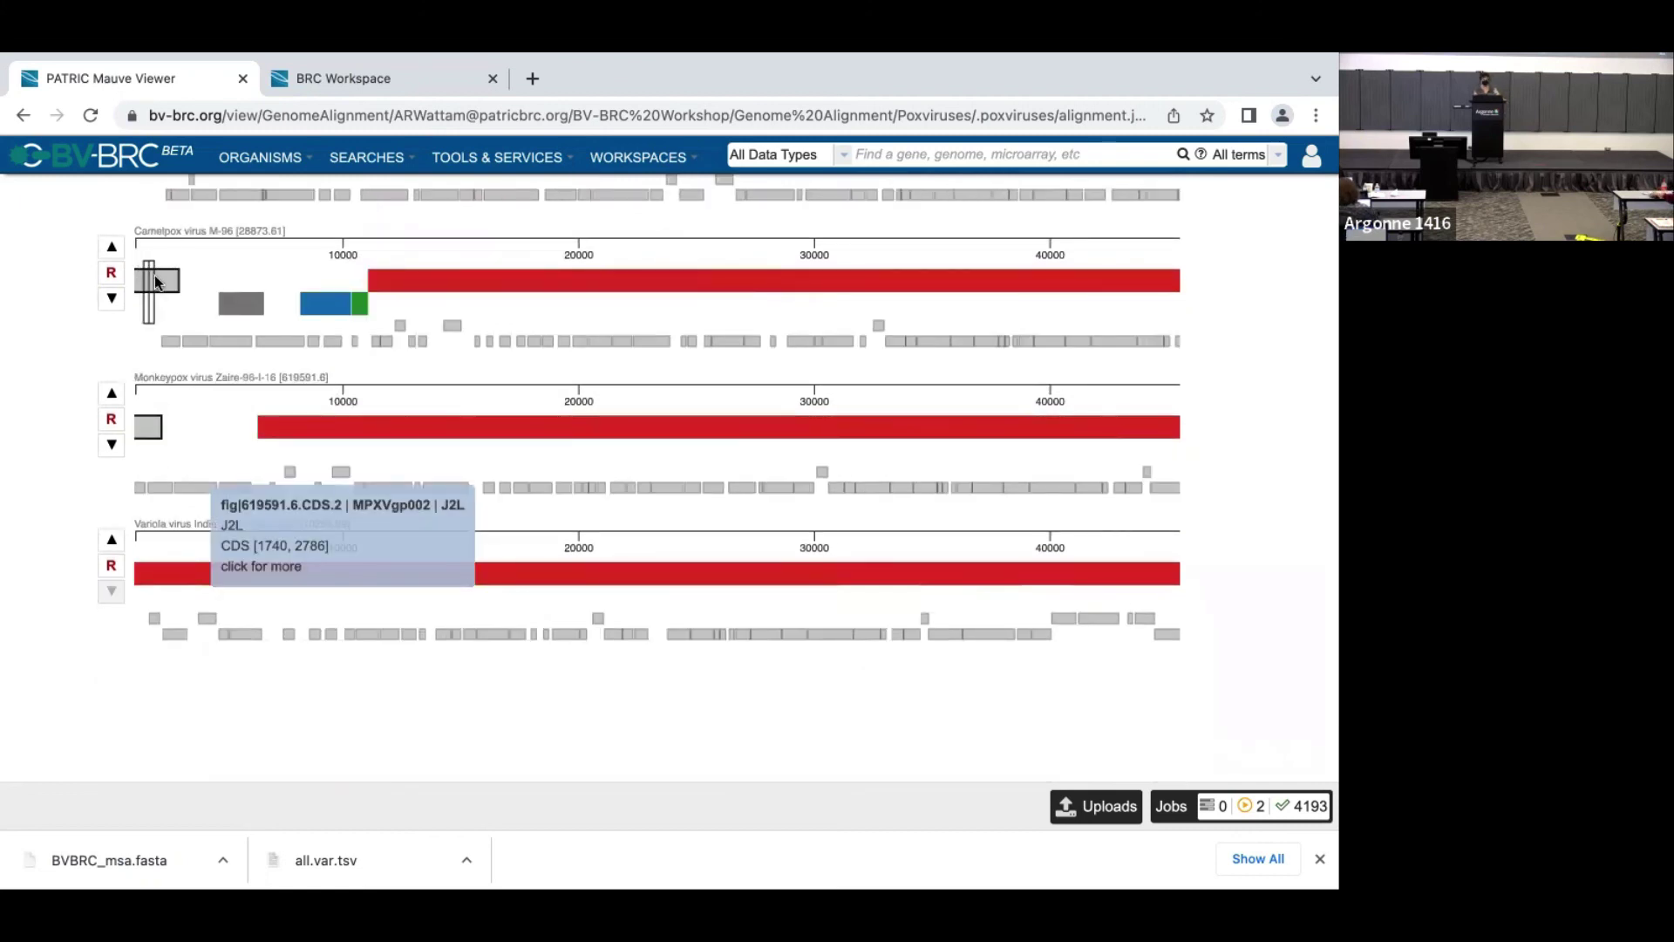
{"action": "scroll", "coordinate": [269, 390], "scroll_direction": "down", "scroll_amount": 1}
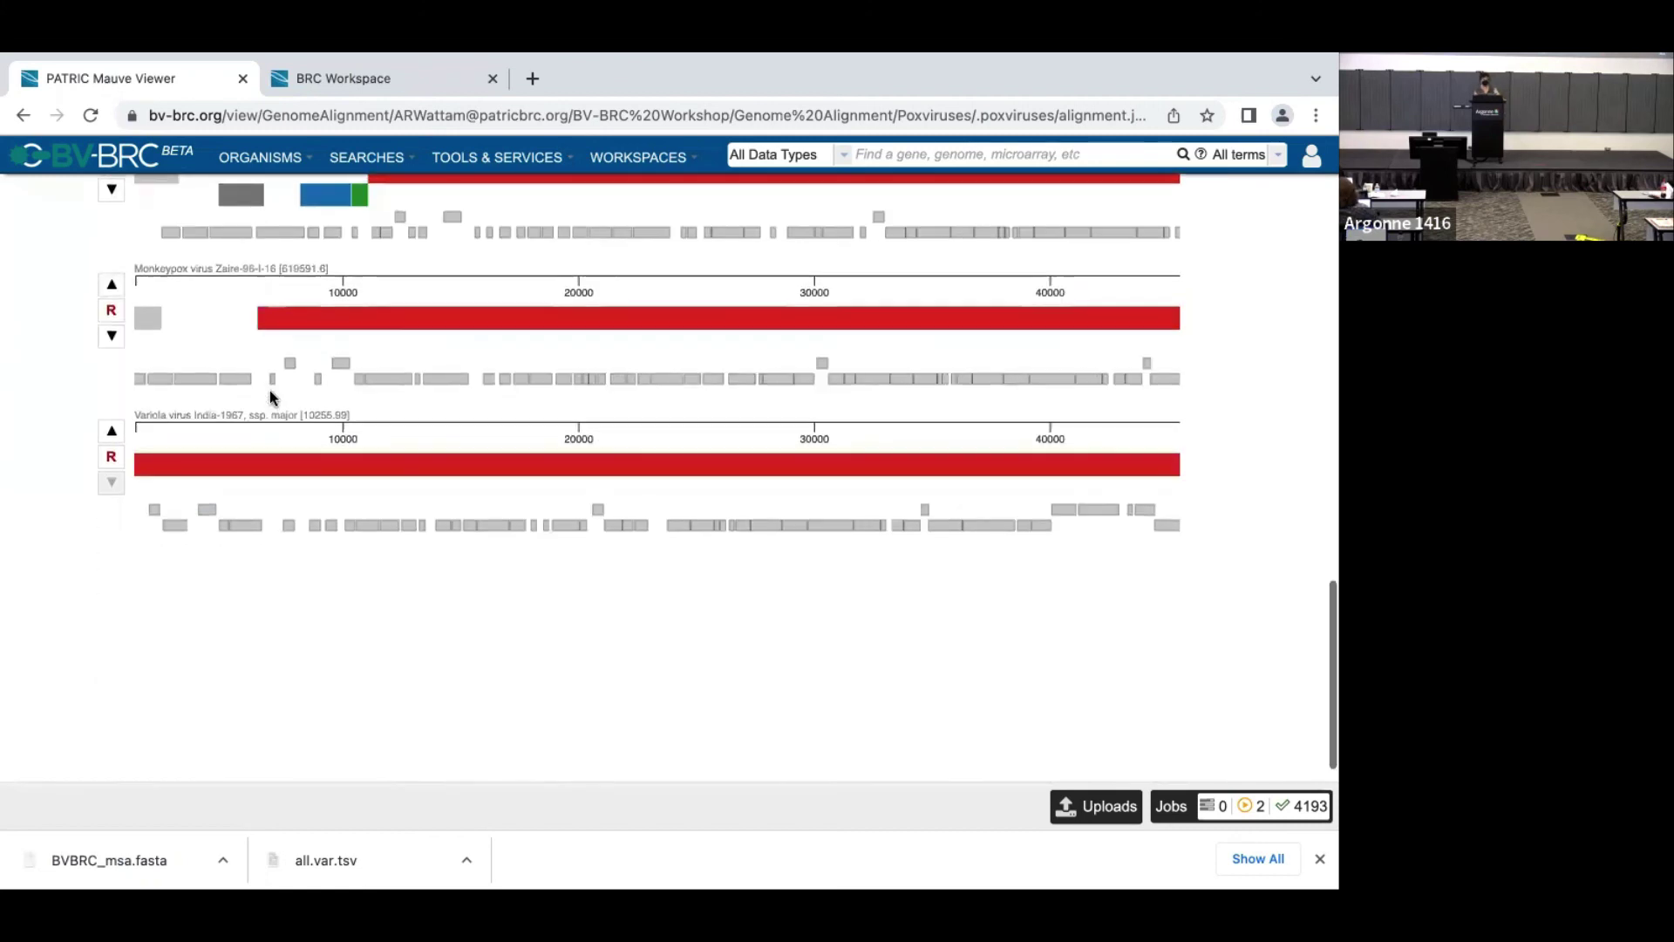
Step: Return to Skunkpox virus WA and view the details of the ankyrin gene near position 27000
{"action": "scroll", "coordinate": [193, 342], "scroll_direction": "up", "scroll_amount": 8}
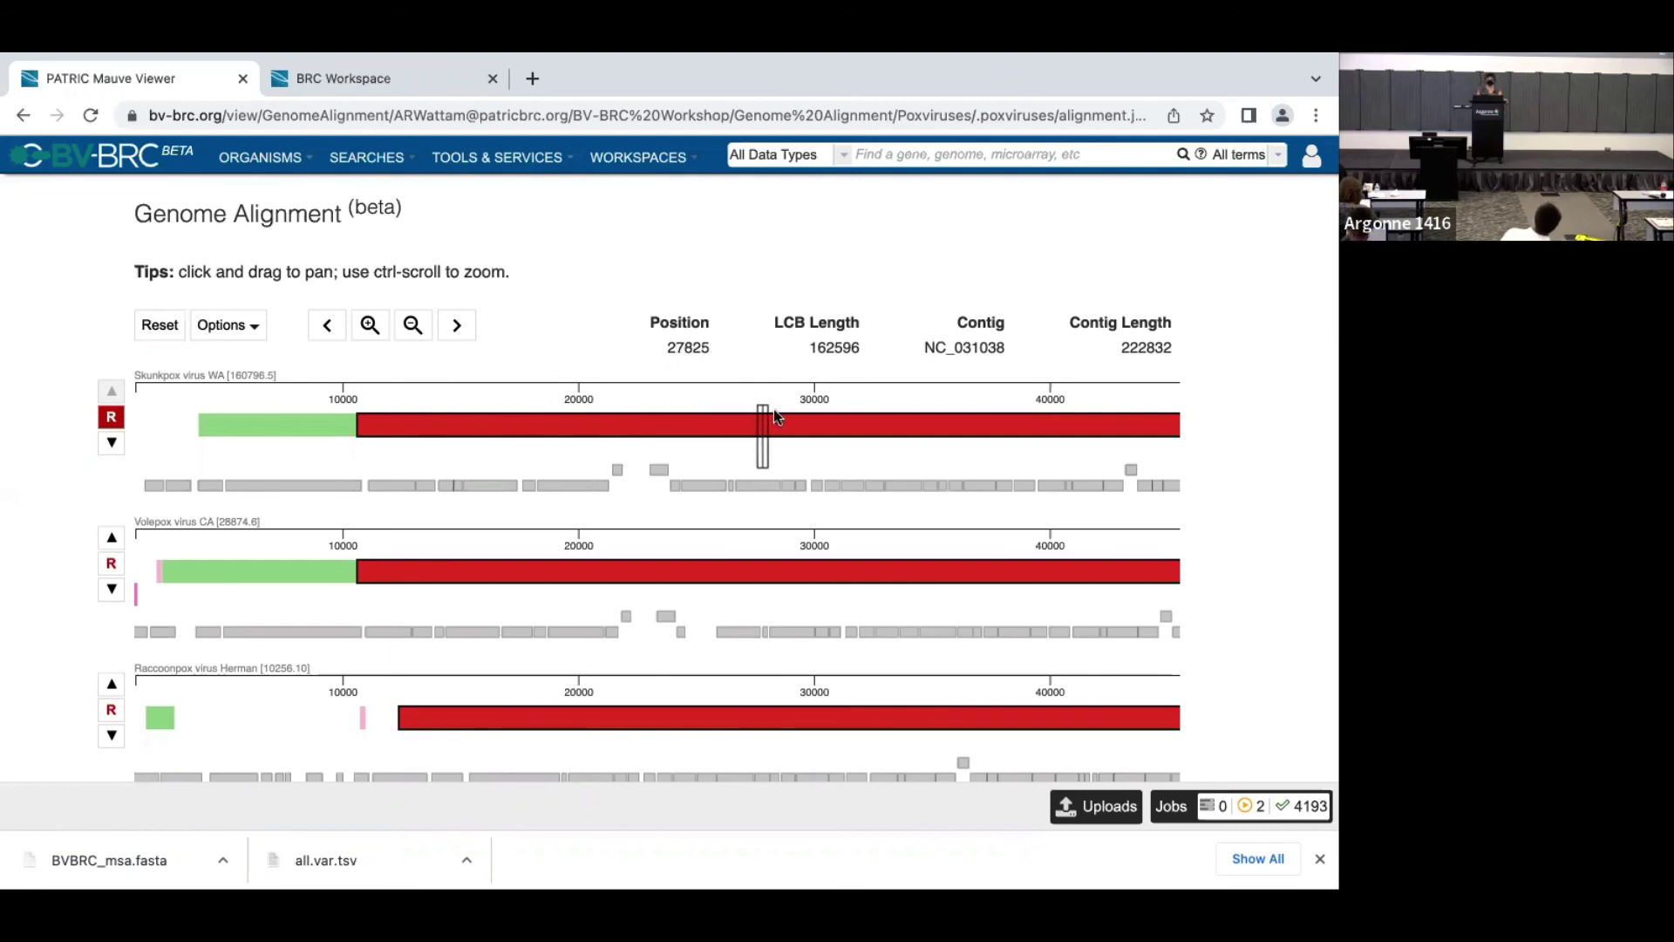
{"action": "mouse_move", "coordinate": [760, 490]}
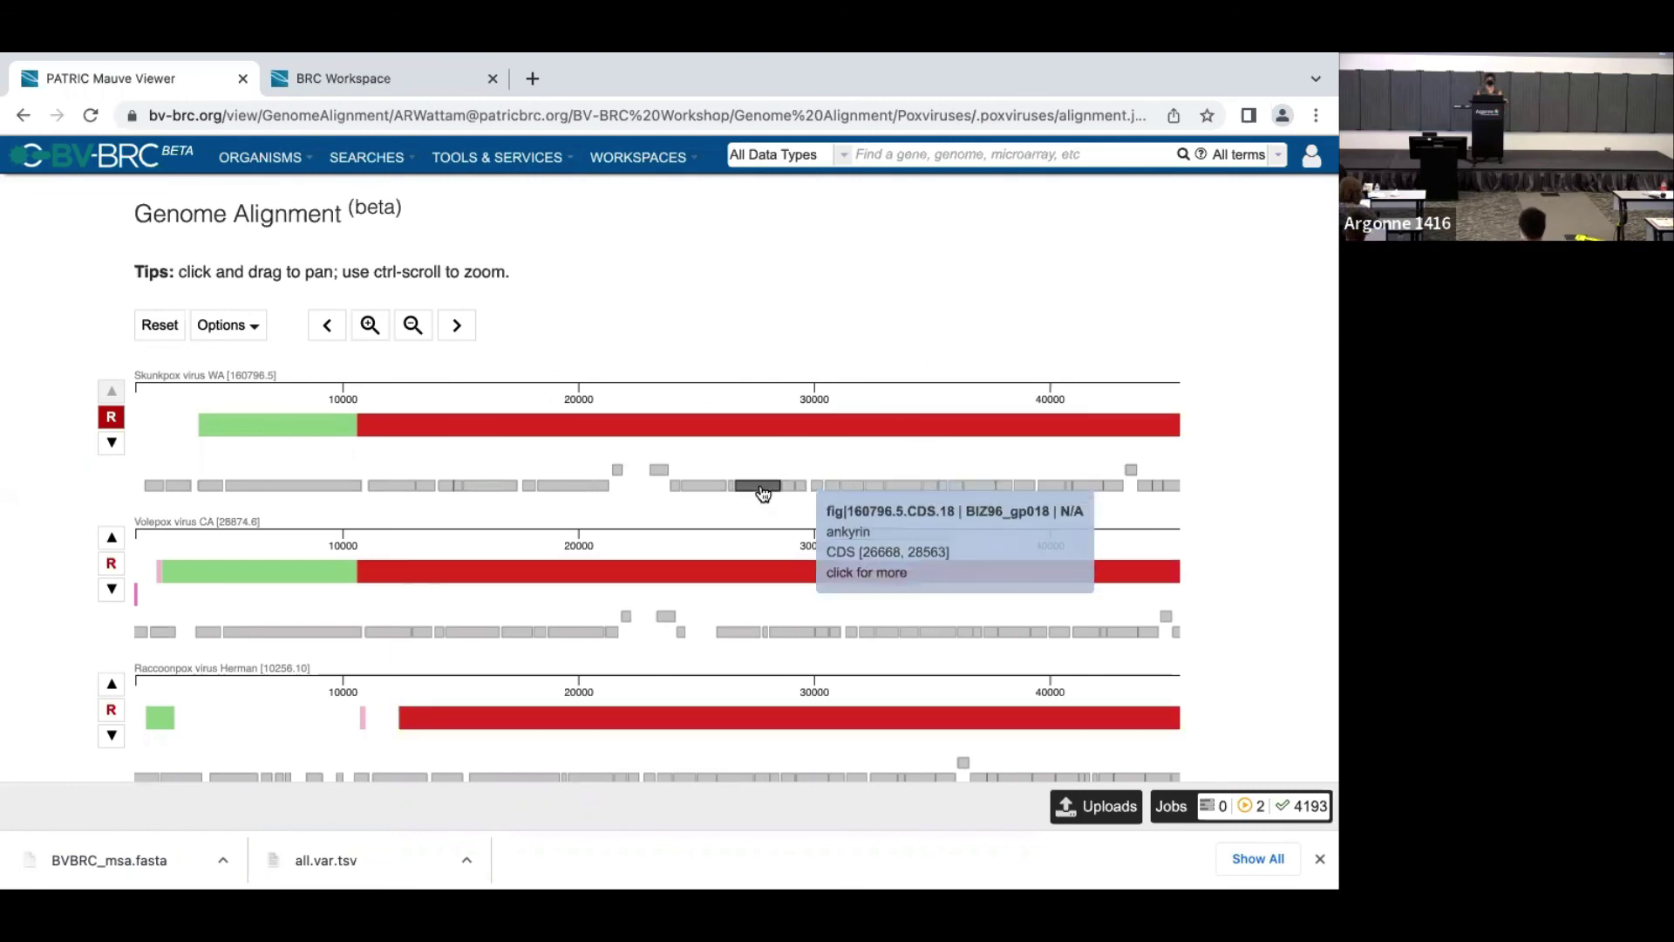